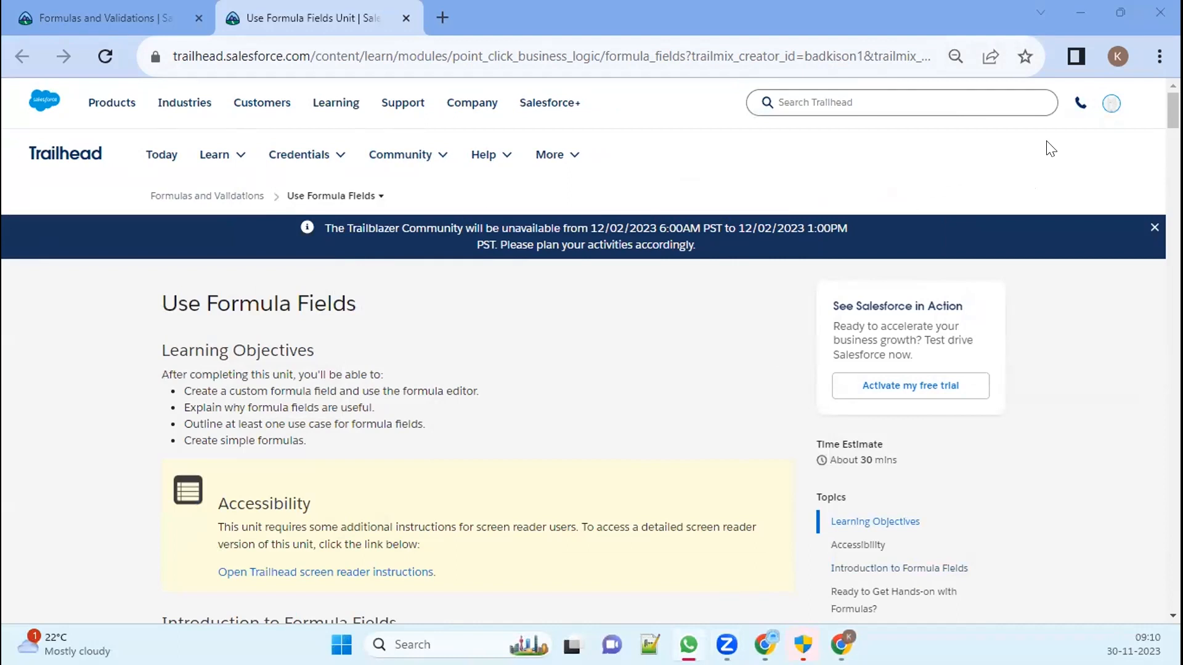
# Step: Open the list of hands-on orgs from the Trailhead profile and launch the Admin PG 1 playground
pyautogui.click(1111, 105)
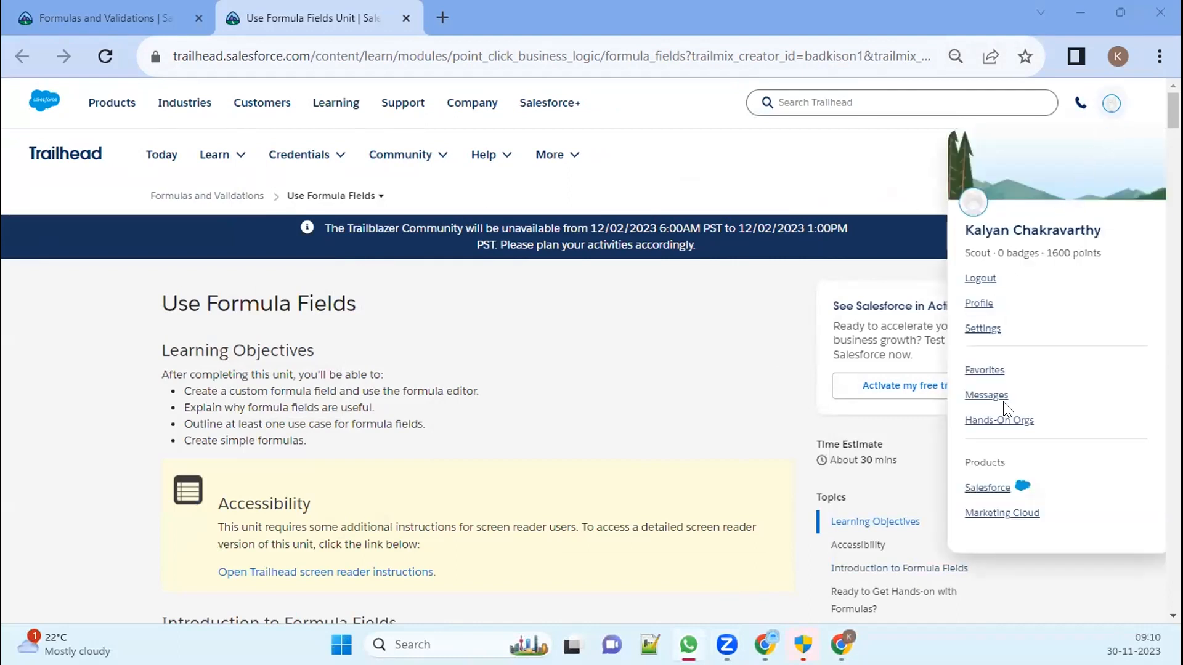
pyautogui.click(996, 425)
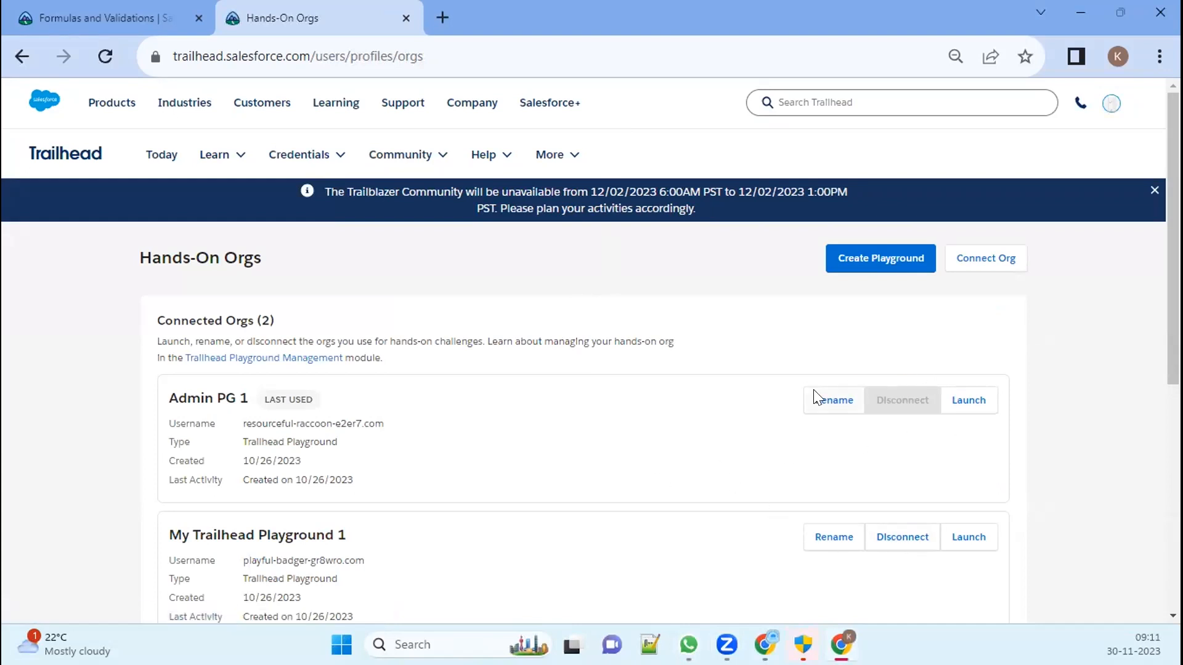
pyautogui.scroll(-3, 984, 343)
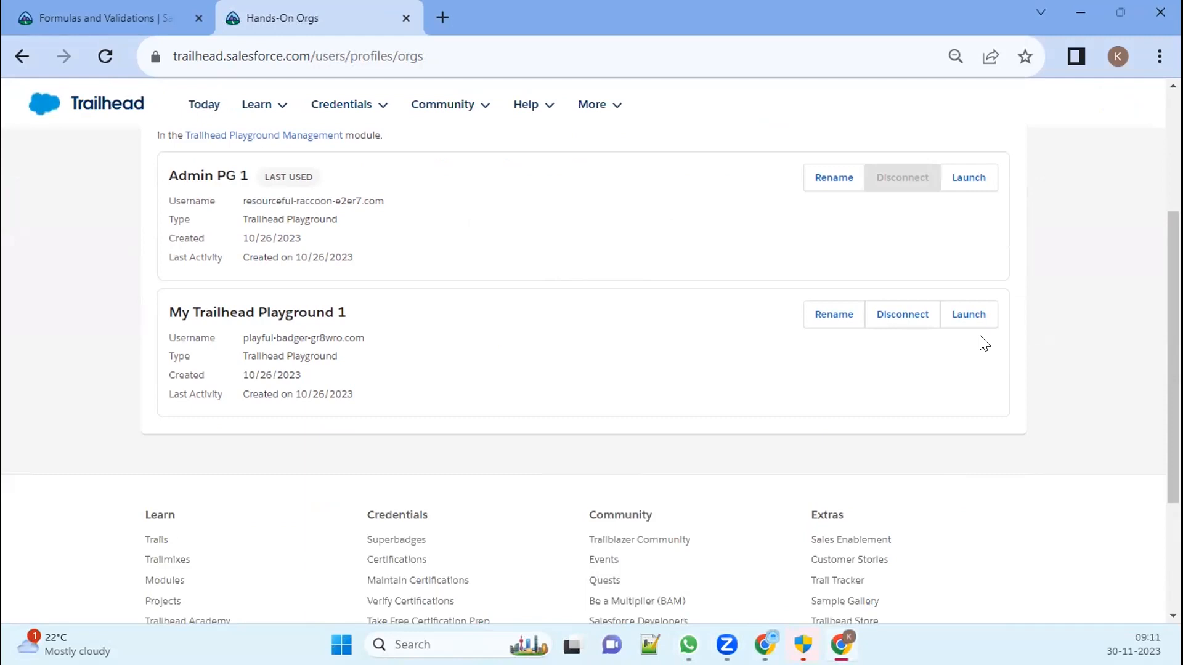
pyautogui.scroll(3, 953, 275)
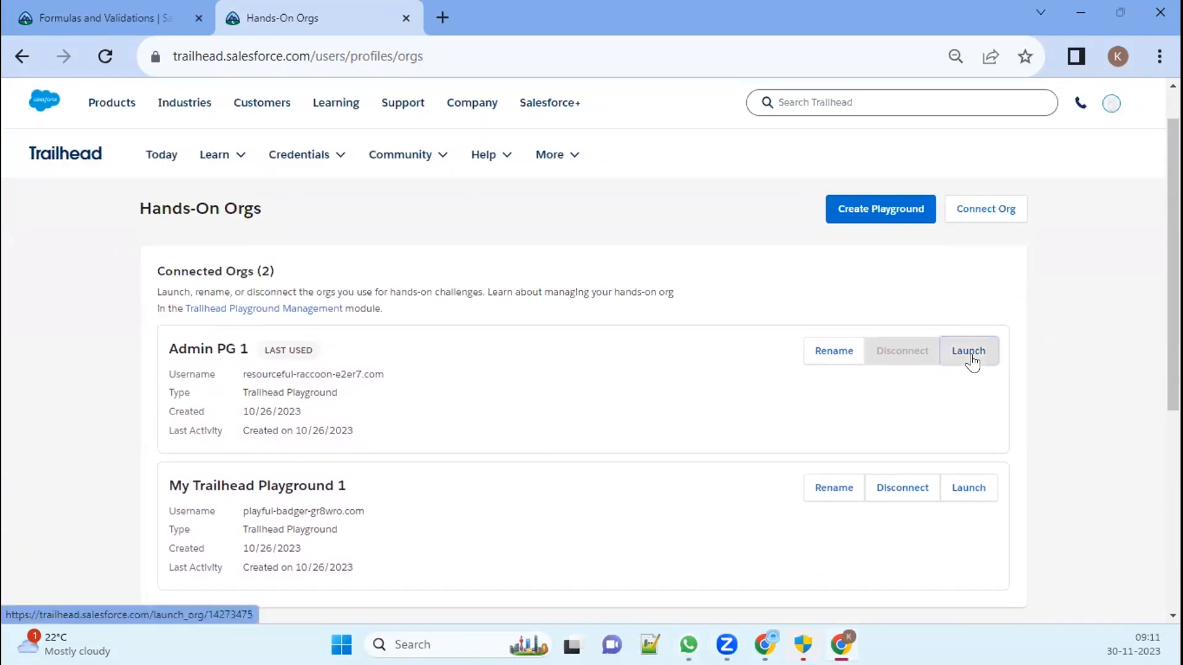
pyautogui.click(970, 353)
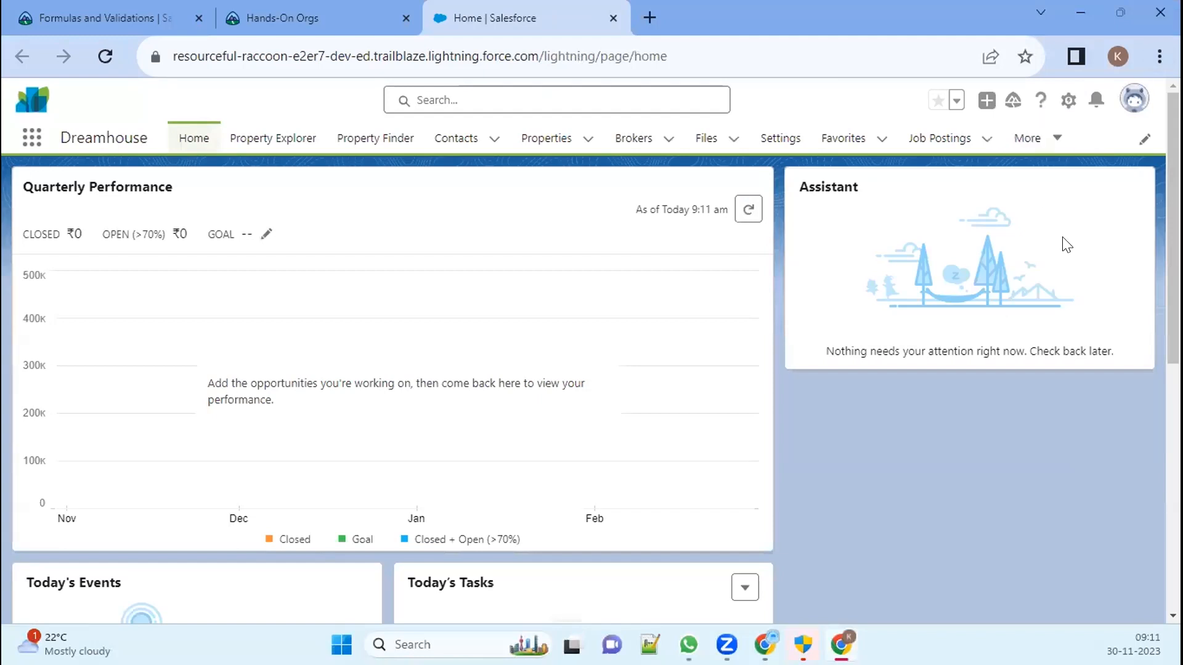
# Step: Open the org's Setup and go to the Object Manager
pyautogui.click(1069, 100)
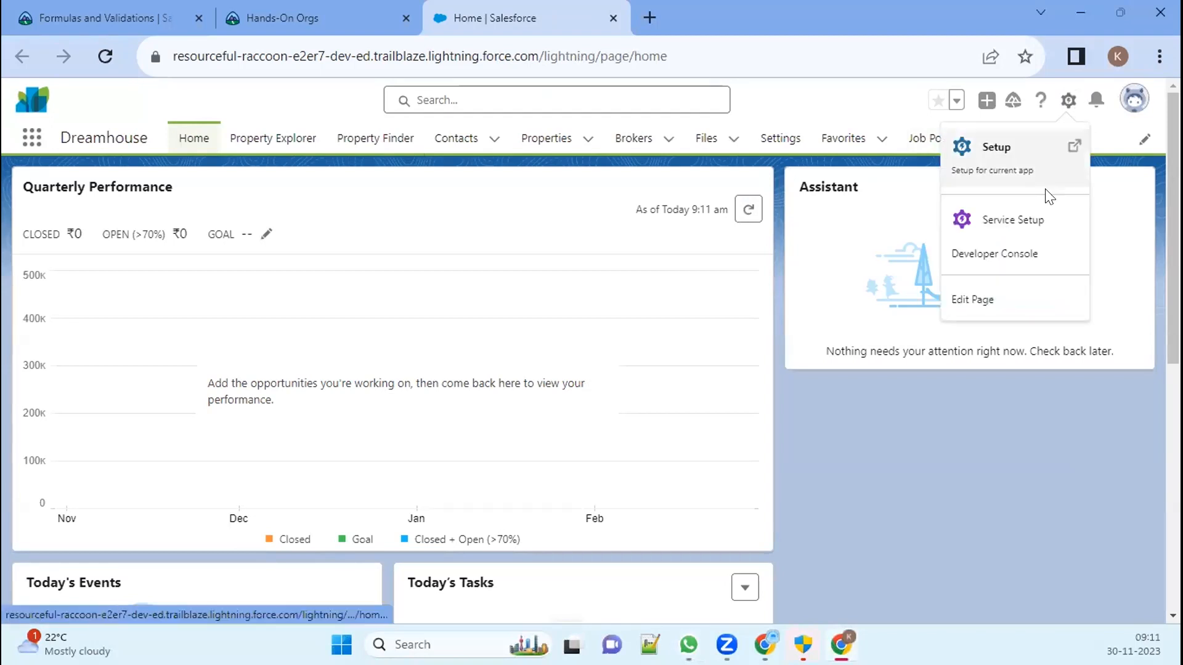
pyautogui.click(1009, 165)
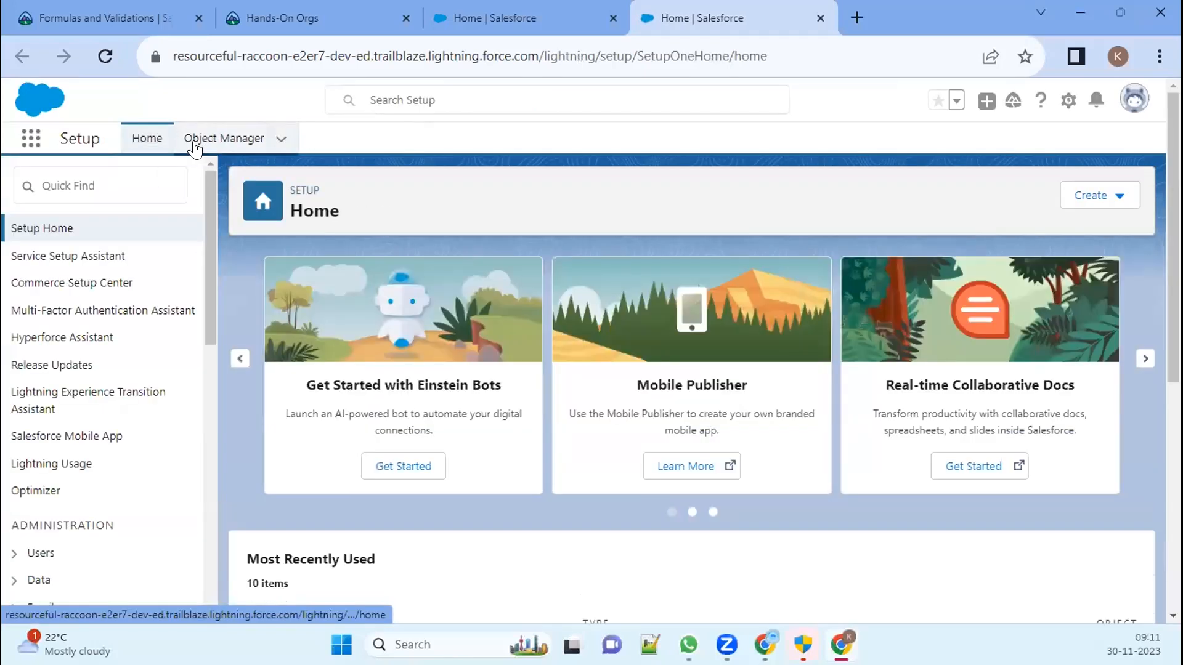
pyautogui.click(194, 143)
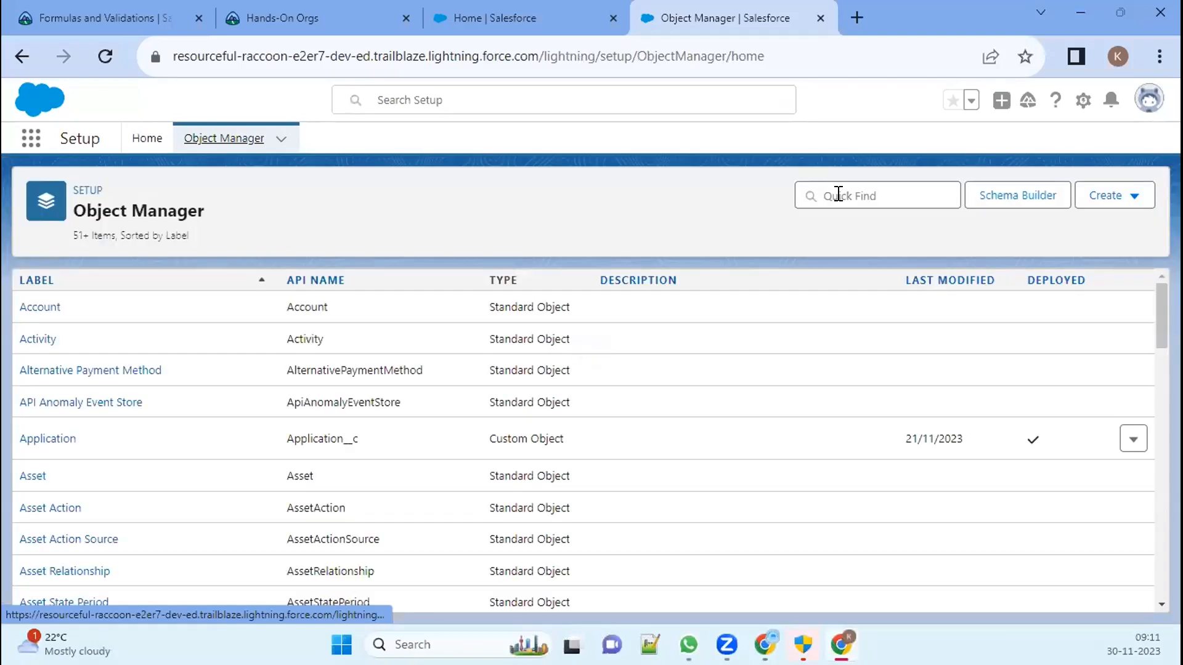
# Step: Search the Object Manager for "account" and open the Account object
pyautogui.click(841, 194)
pyautogui.write('account')
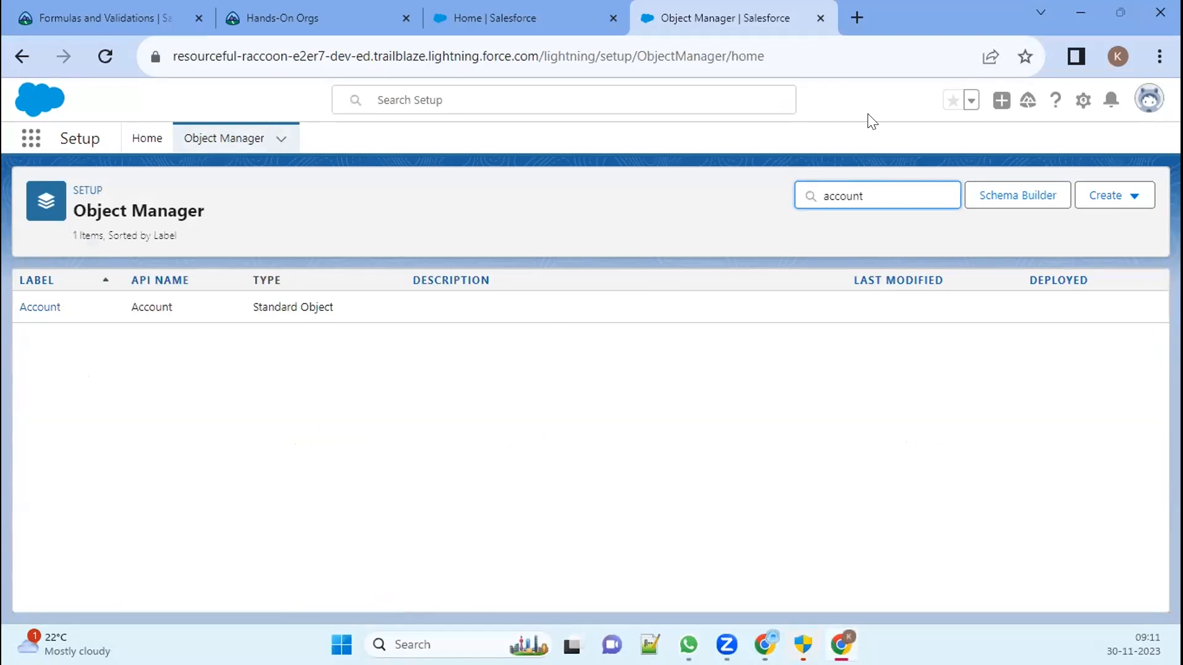
pyautogui.click(37, 310)
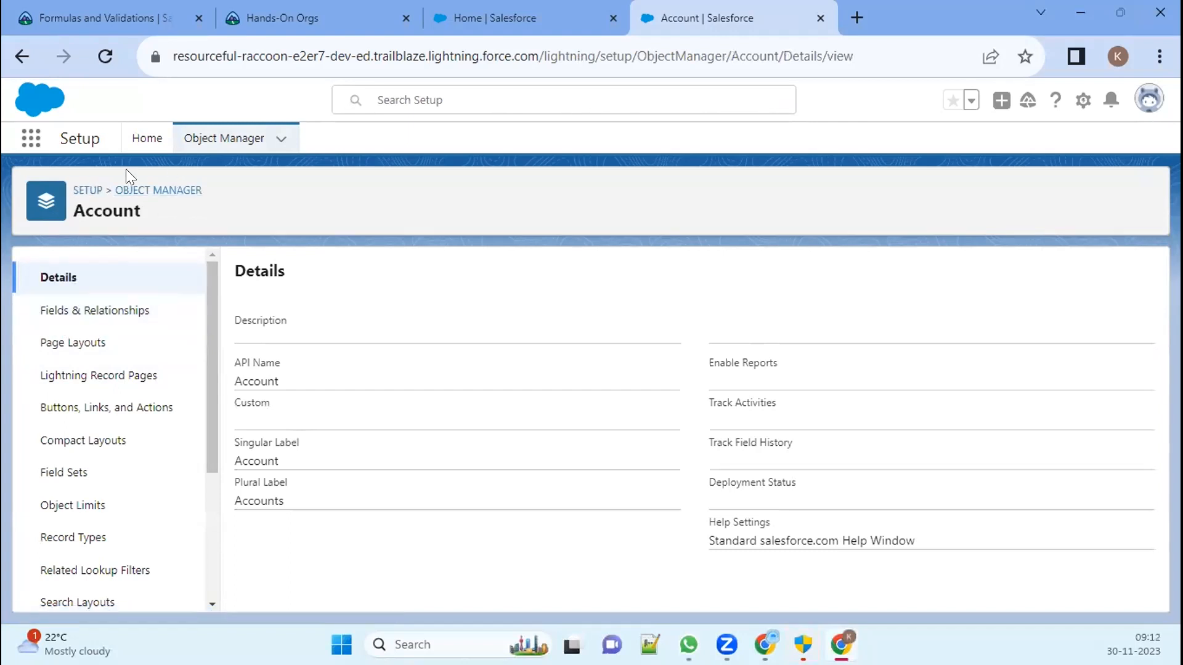
pyautogui.moveTo(66, 210); pyautogui.dragTo(140, 208)
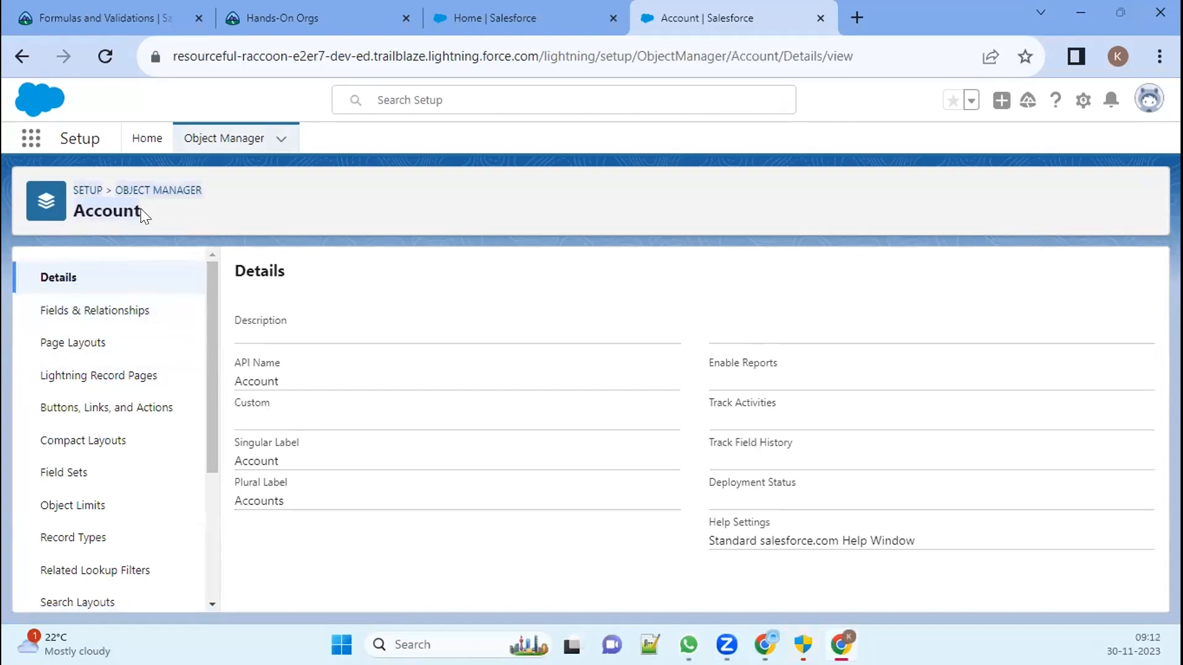
pyautogui.click(242, 211)
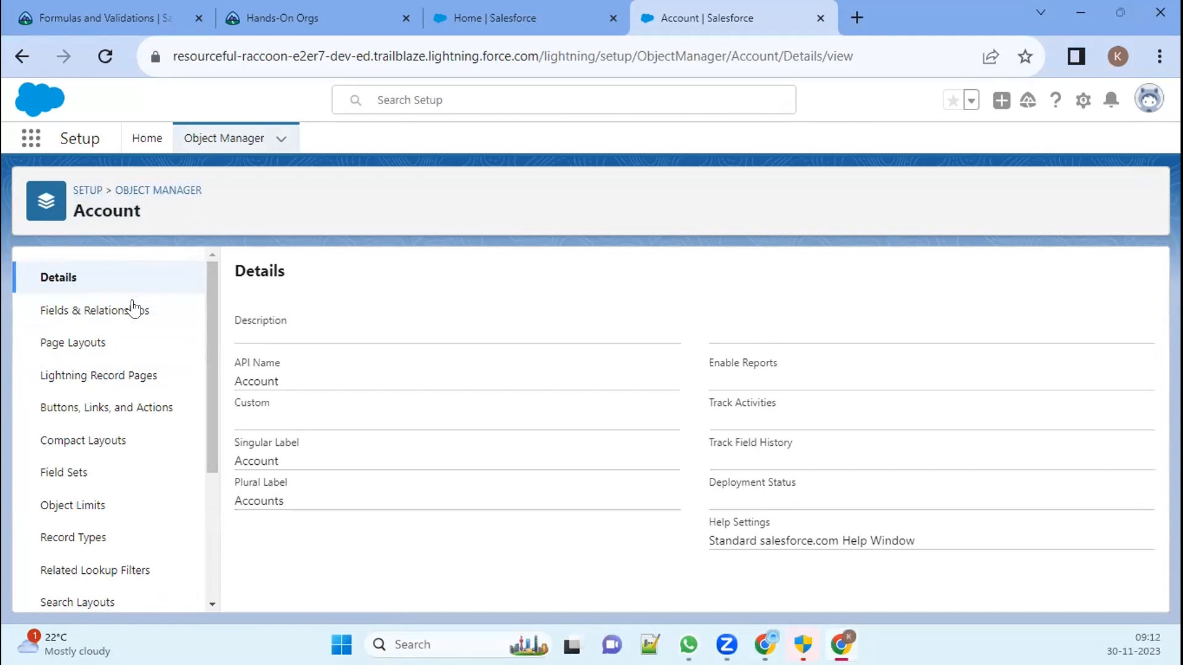
# Step: Start a new custom field in the Account object's Fields & Relationships and proceed with Formula as its data type
pyautogui.click(75, 311)
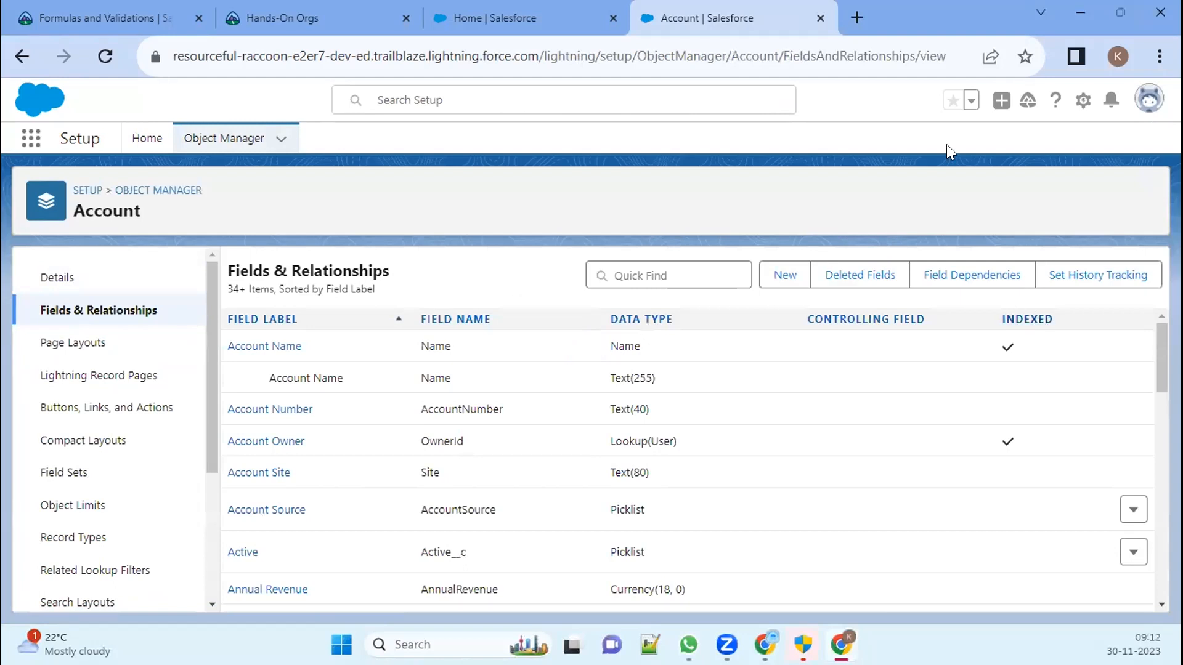
pyautogui.click(779, 280)
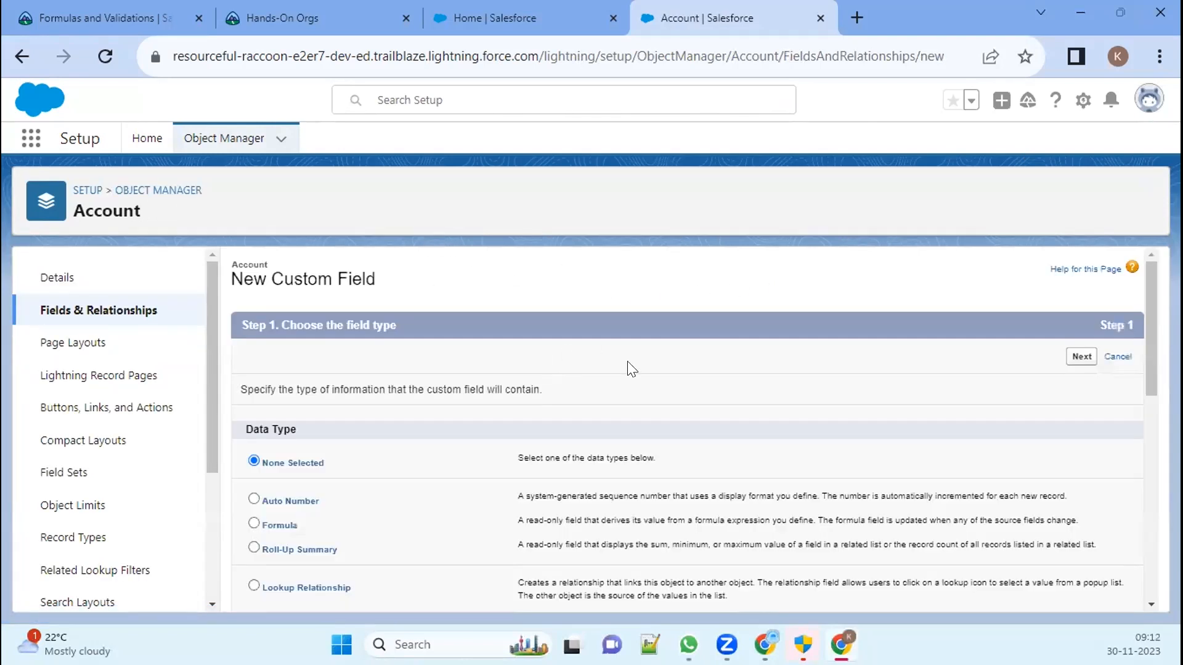
pyautogui.scroll(-3, 421, 408)
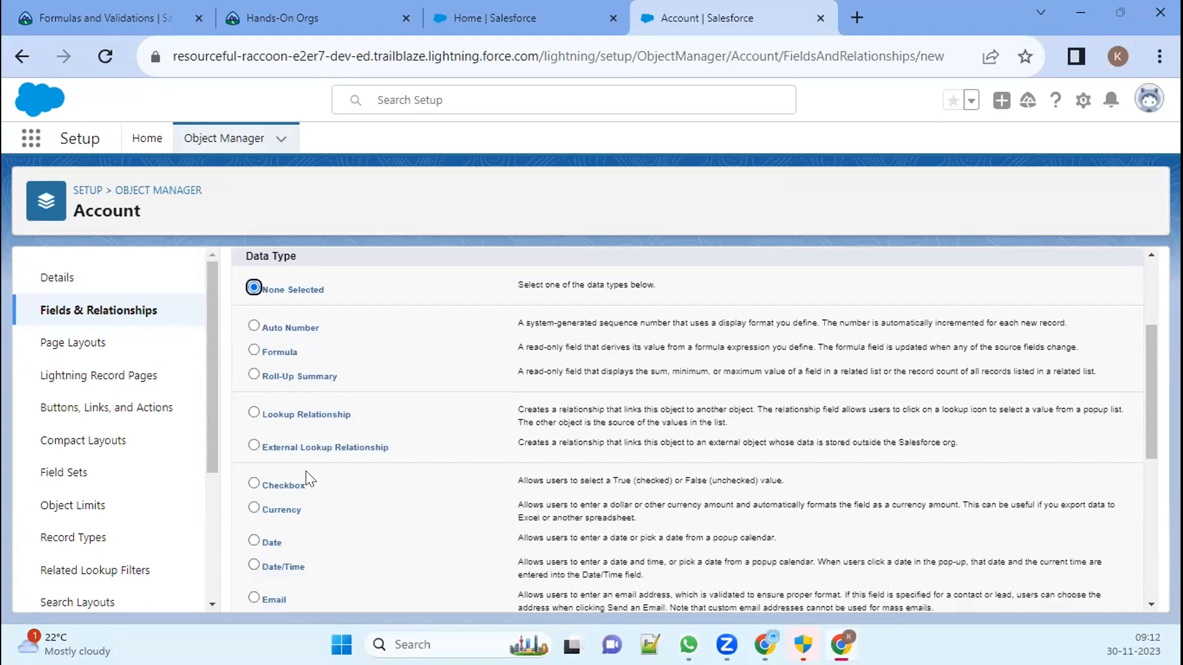
pyautogui.scroll(-6, 296, 492)
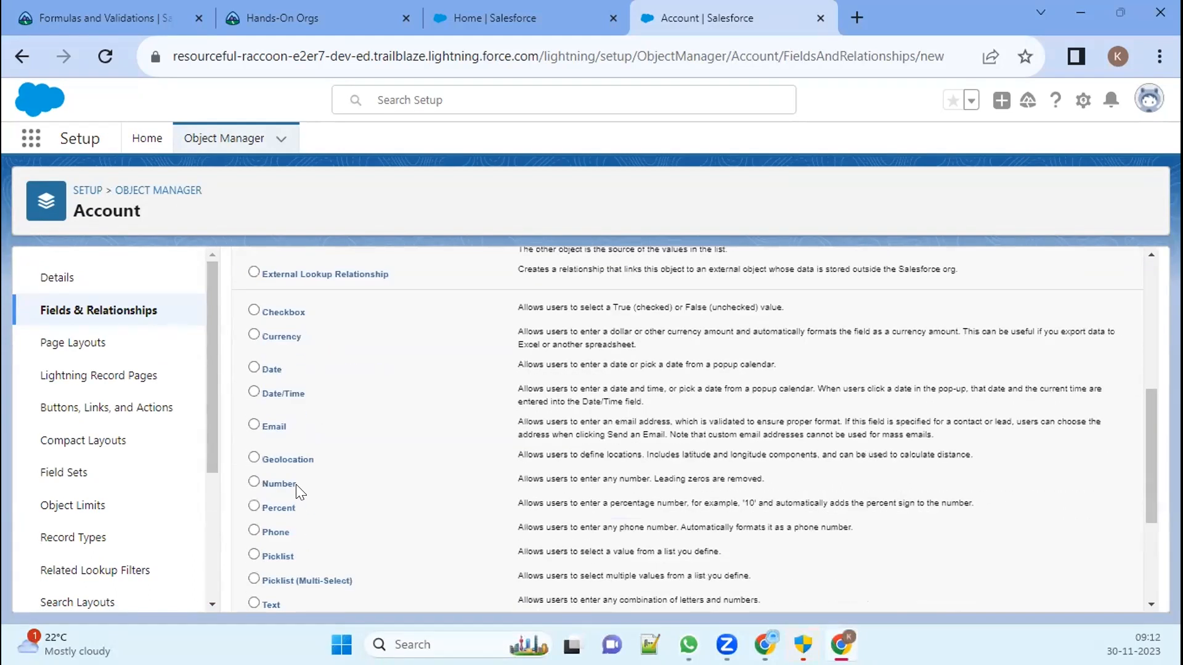
pyautogui.scroll(6, 298, 394)
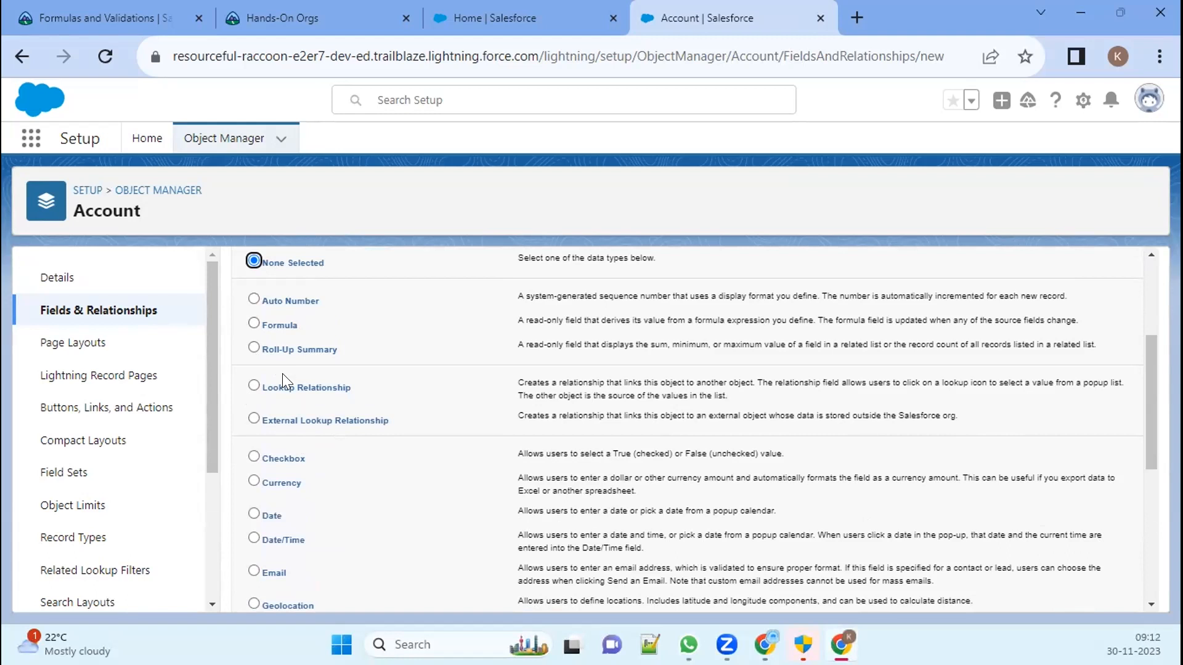
pyautogui.scroll(-3, 282, 376)
pyautogui.scroll(5, 296, 381)
pyautogui.scroll(-3, 413, 377)
pyautogui.click(252, 320)
pyautogui.scroll(-6, 387, 337)
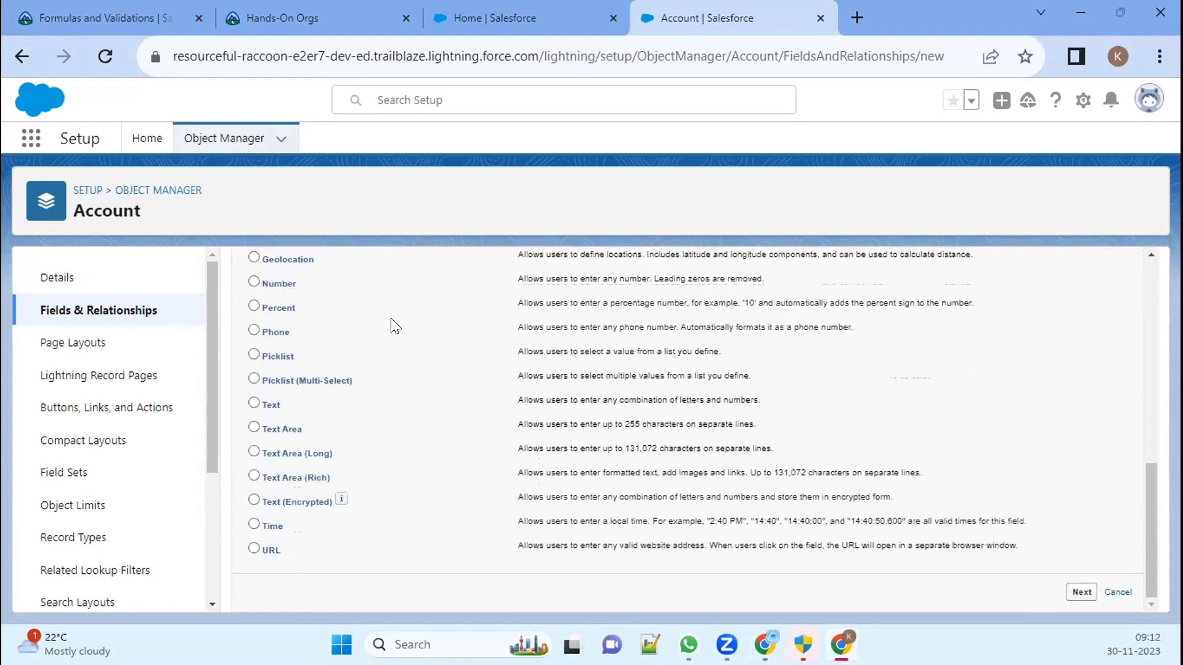
pyautogui.click(1082, 593)
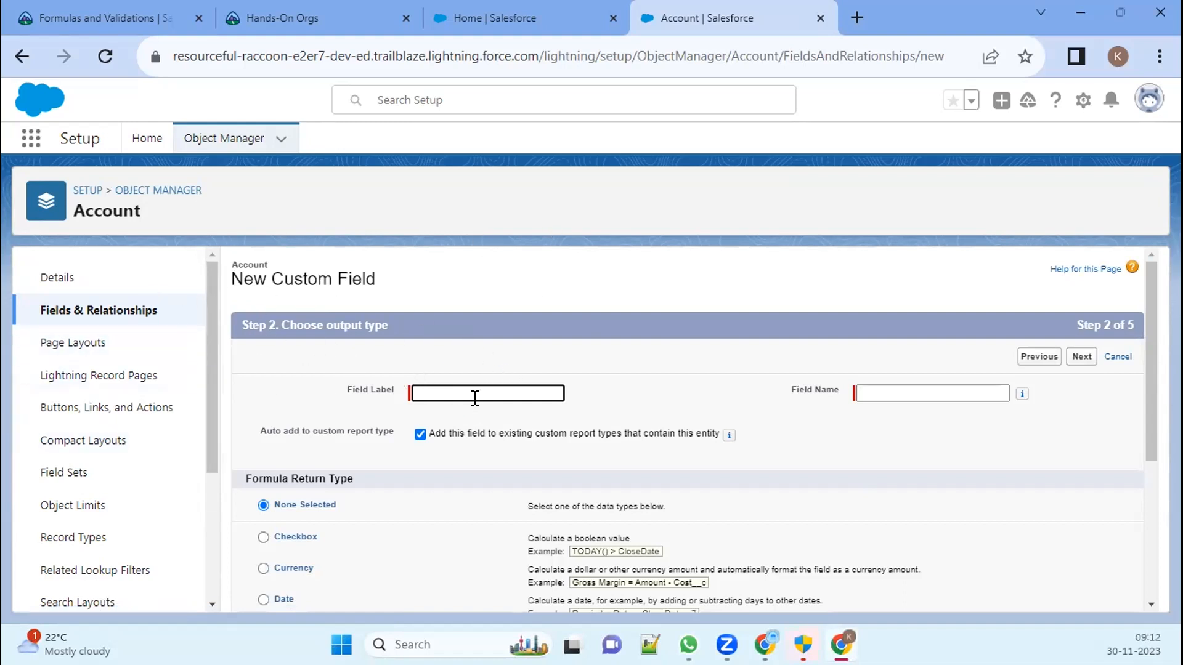
# Step: Open the Account object's Fields & Relationships in a separate browser tab and switch to it
pyautogui.click(475, 384)
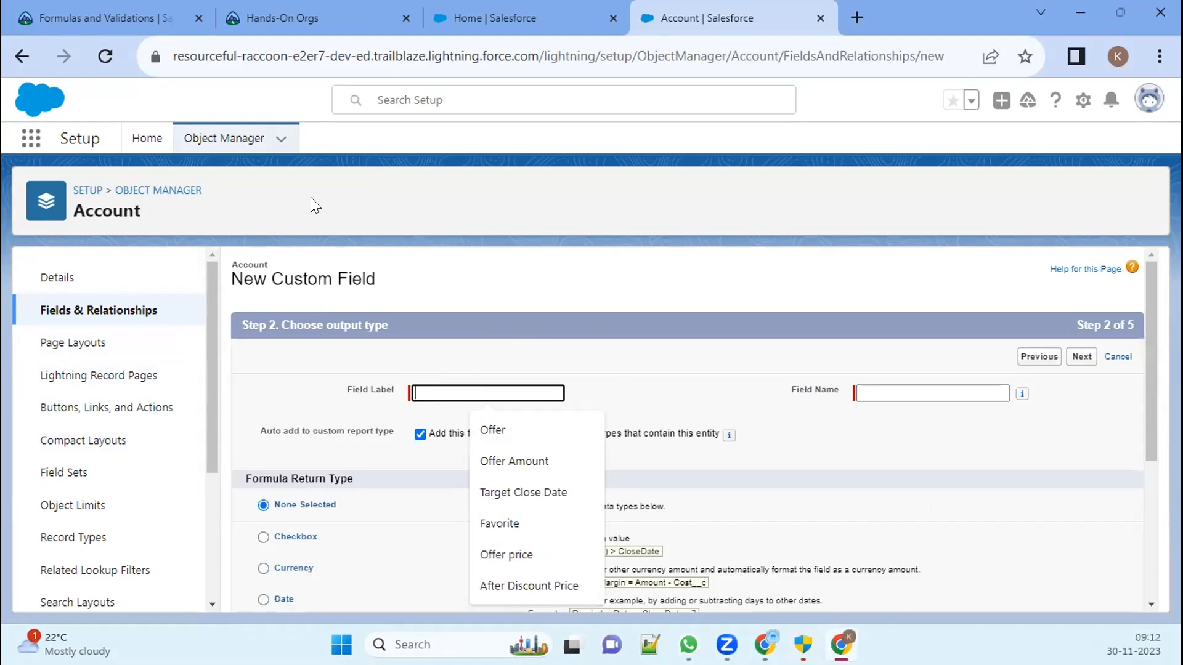
pyautogui.rightClick(104, 310)
pyautogui.press('Escape')
pyautogui.middleClick(148, 321)
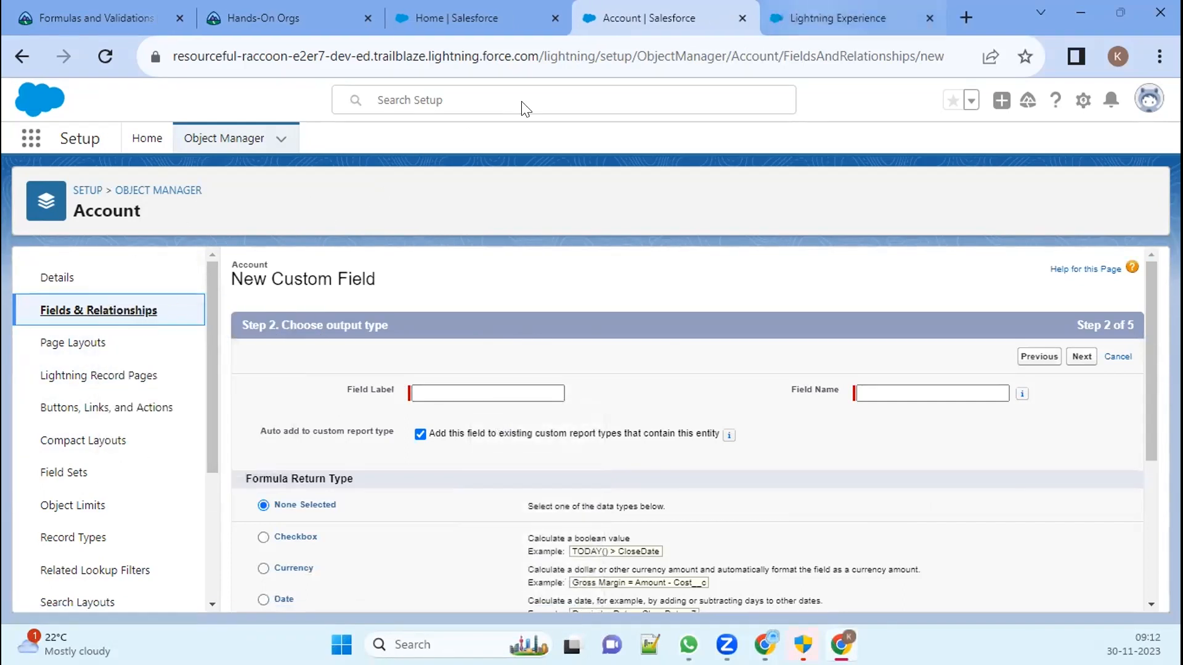
pyautogui.click(819, 14)
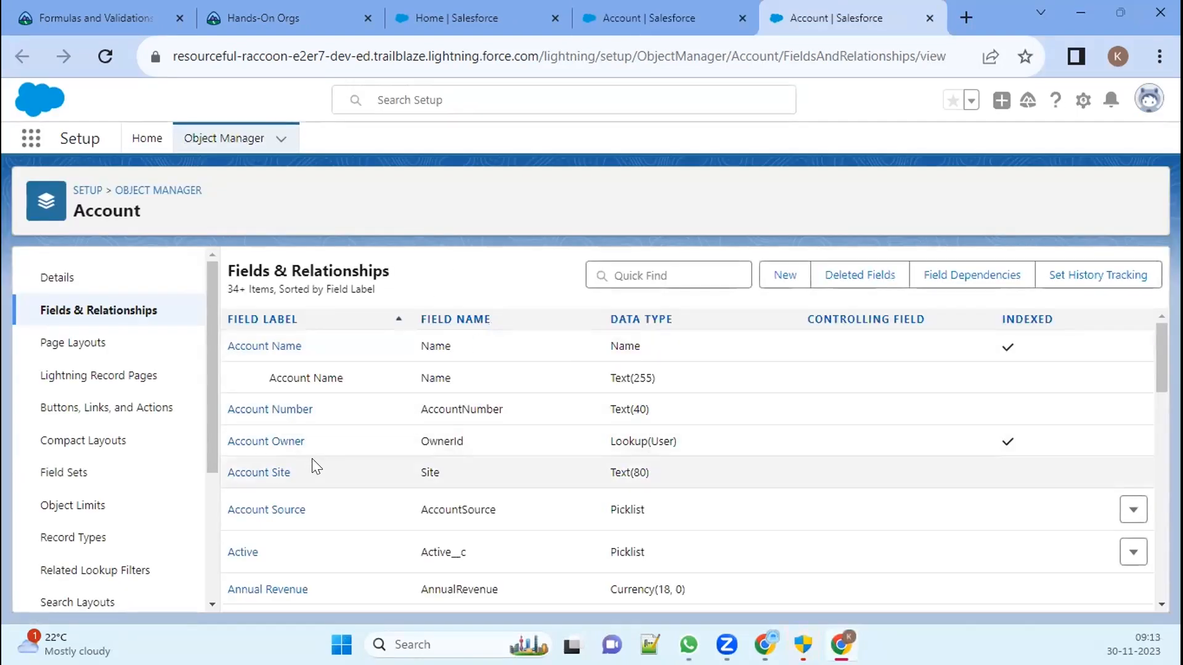
# Step: Examine the Account object's existing fields, checking the label, field name and data type of Annual Revenue
pyautogui.scroll(-3, 515, 401)
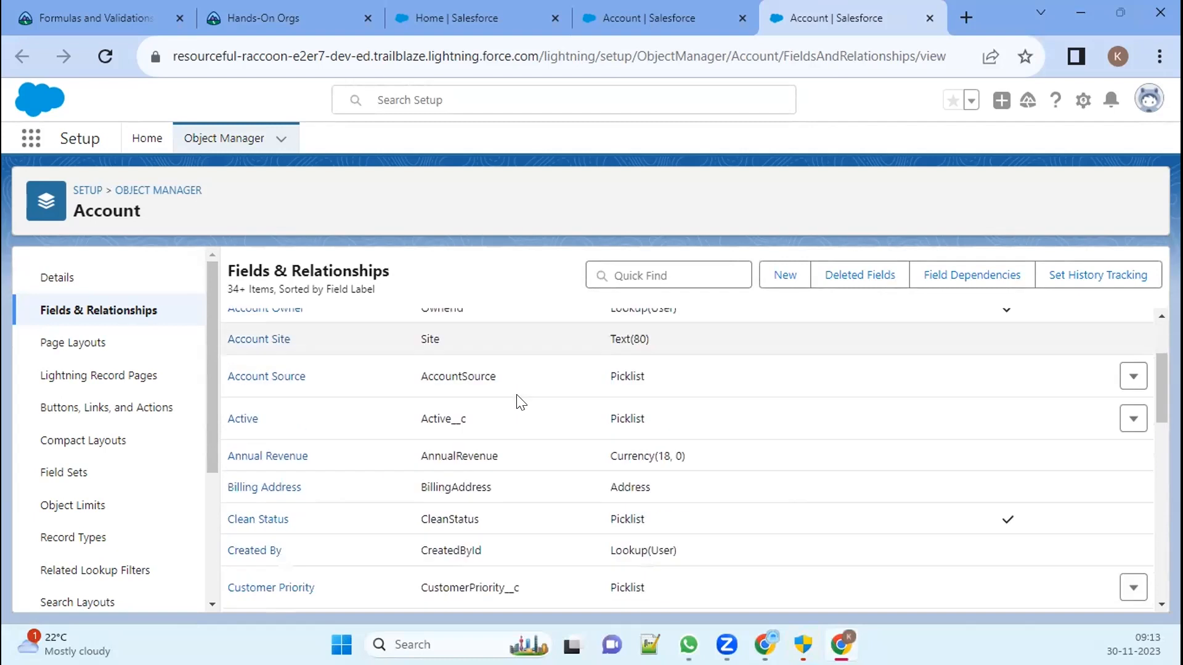
pyautogui.scroll(3, 520, 435)
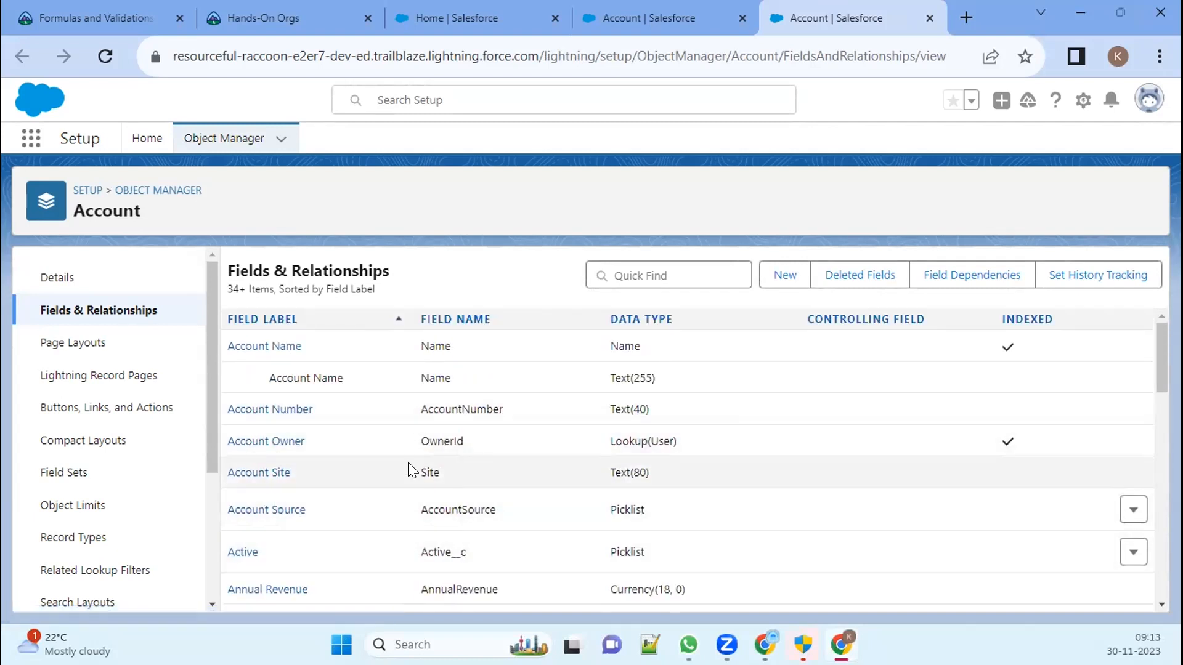
pyautogui.scroll(-3, 352, 522)
pyautogui.scroll(-8, 353, 521)
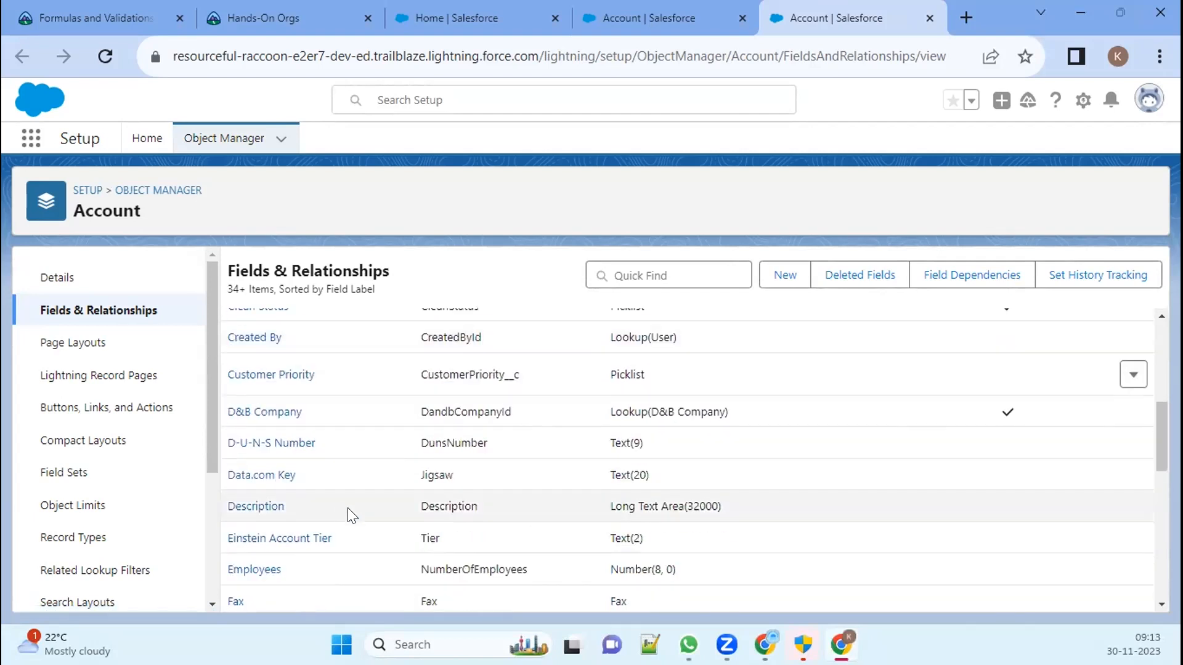
pyautogui.scroll(-8, 512, 493)
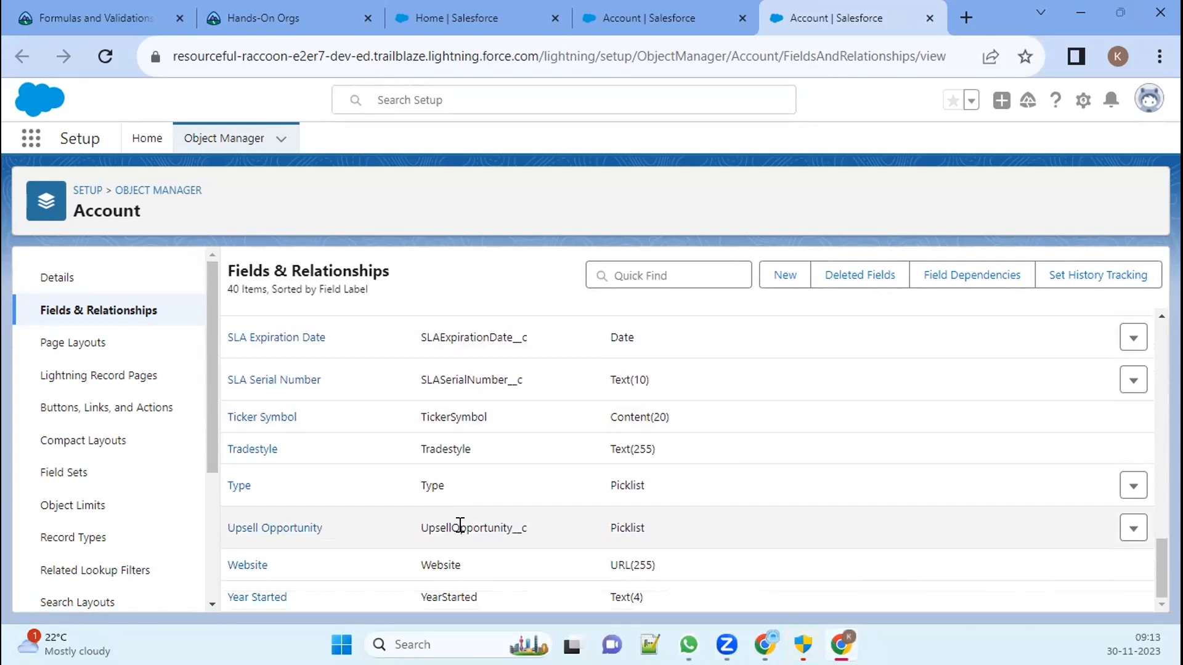
pyautogui.scroll(5, 459, 492)
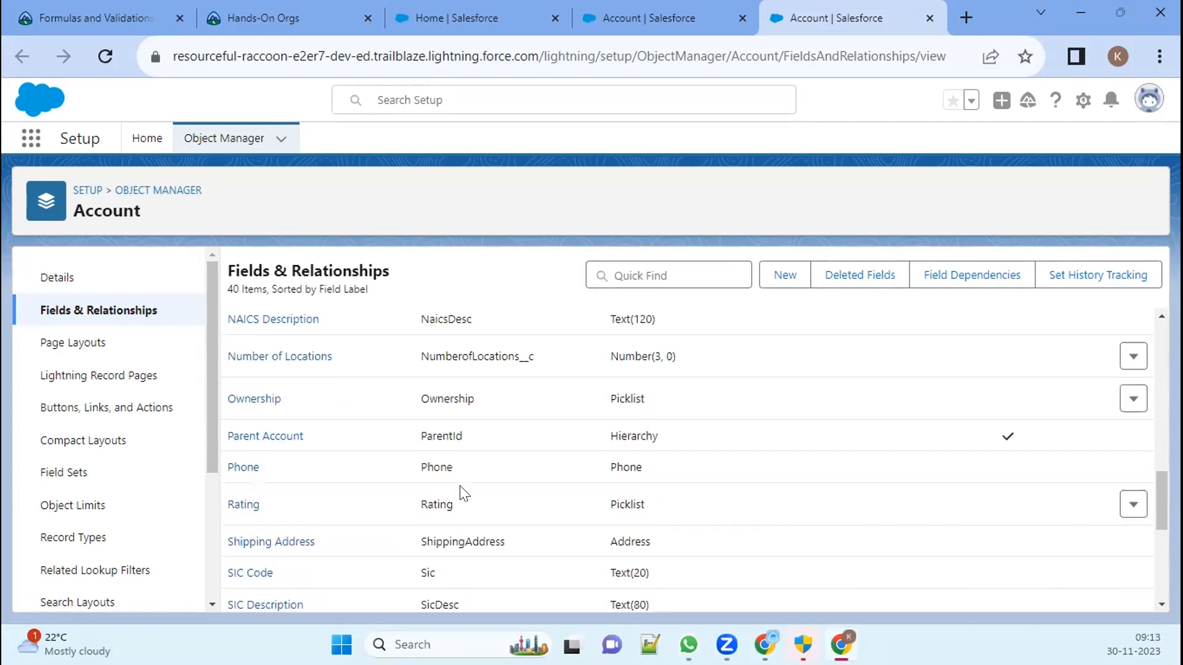
pyautogui.scroll(-3, 450, 502)
pyautogui.scroll(3, 452, 487)
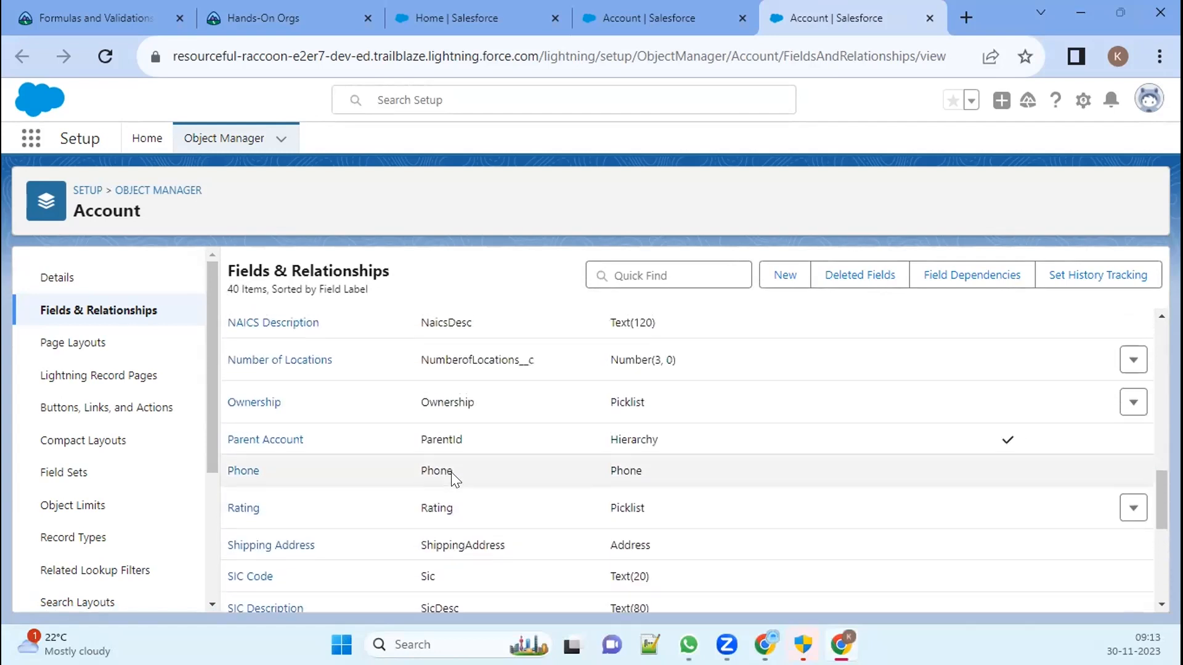
pyautogui.scroll(5, 453, 477)
pyautogui.scroll(6, 644, 450)
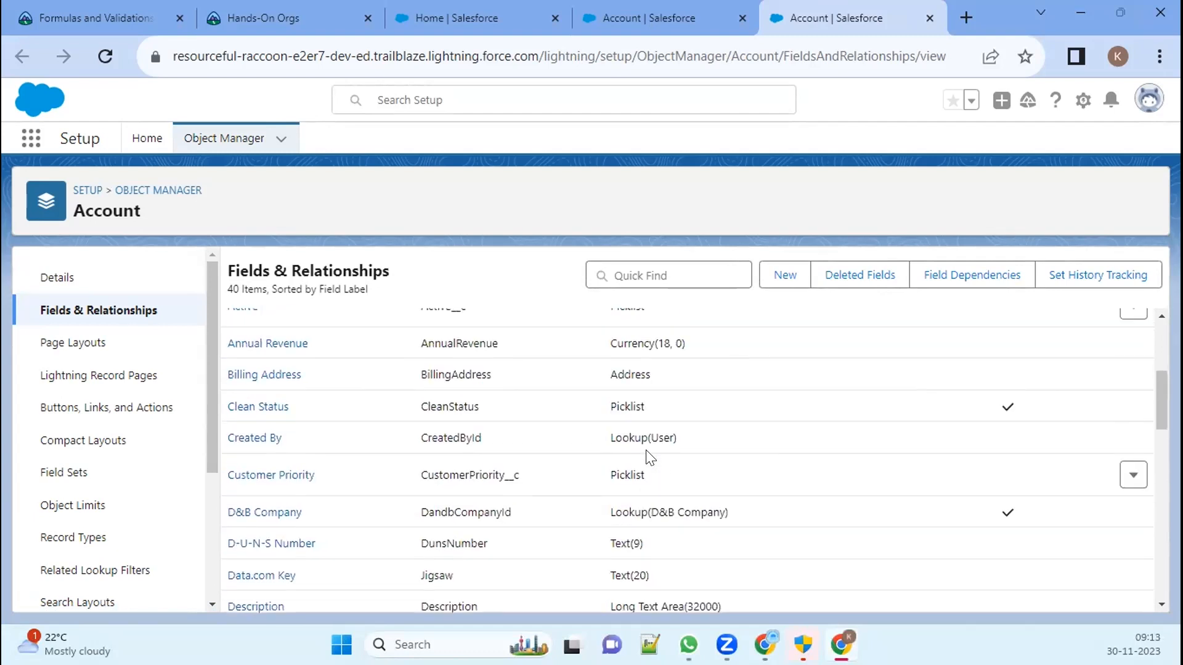
pyautogui.scroll(-2, 647, 437)
pyautogui.doubleClick(634, 415)
pyautogui.moveTo(419, 414); pyautogui.dragTo(517, 423)
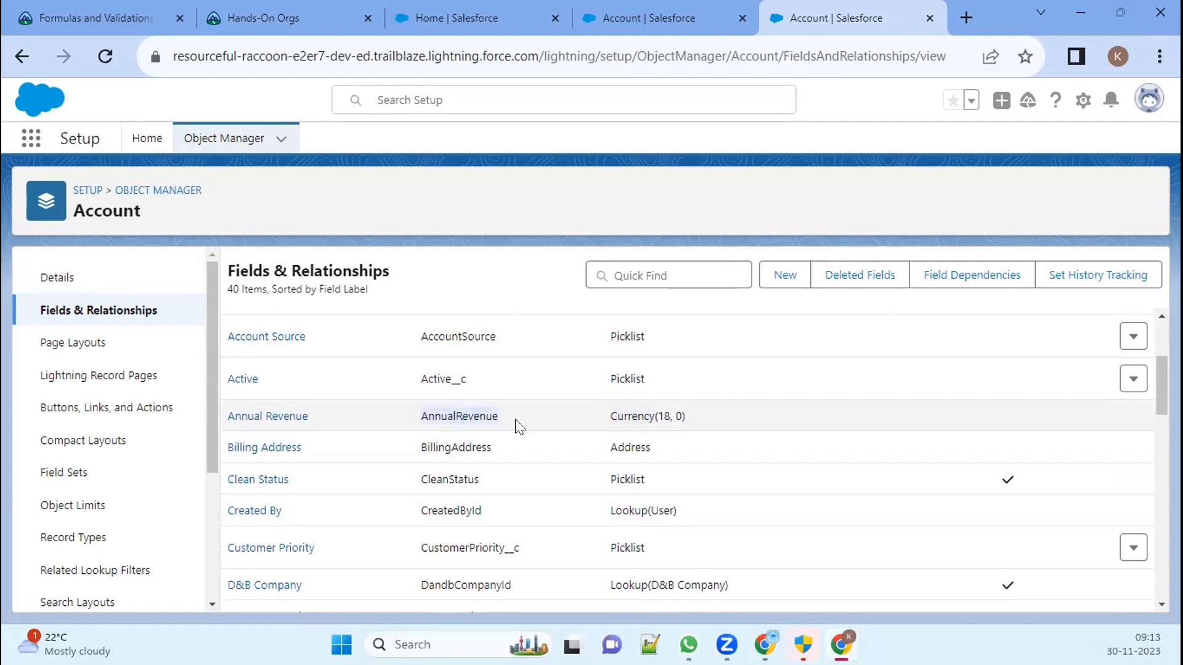
pyautogui.click(323, 422)
pyautogui.moveTo(222, 412); pyautogui.dragTo(311, 415)
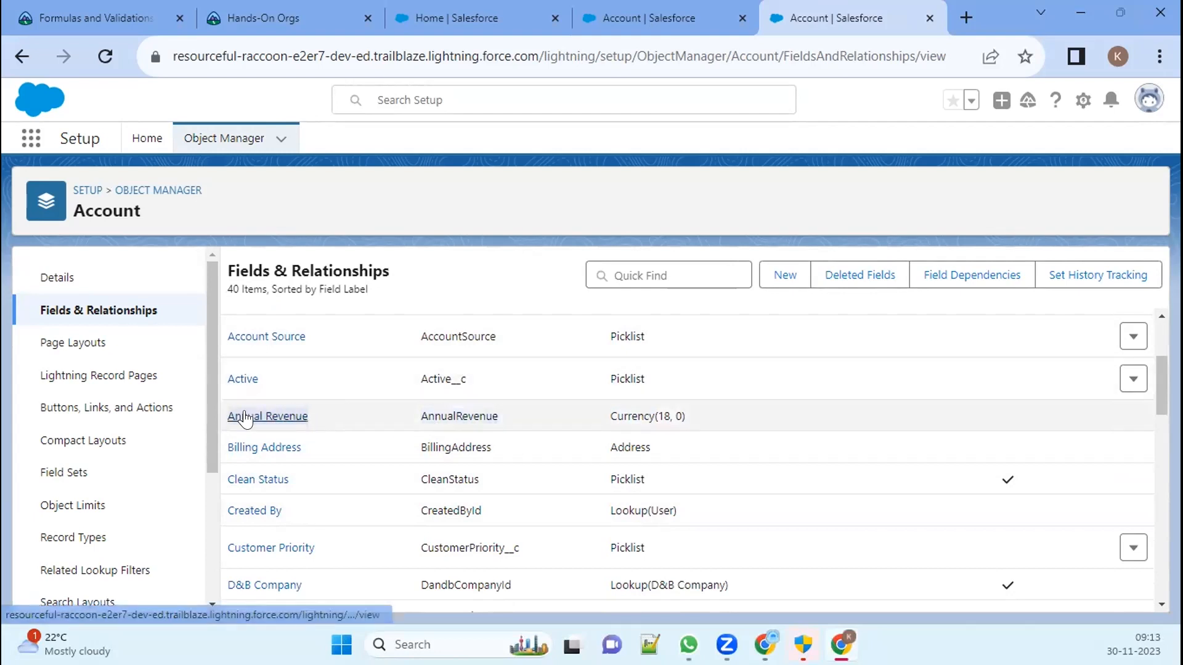
pyautogui.moveTo(601, 408); pyautogui.dragTo(699, 411)
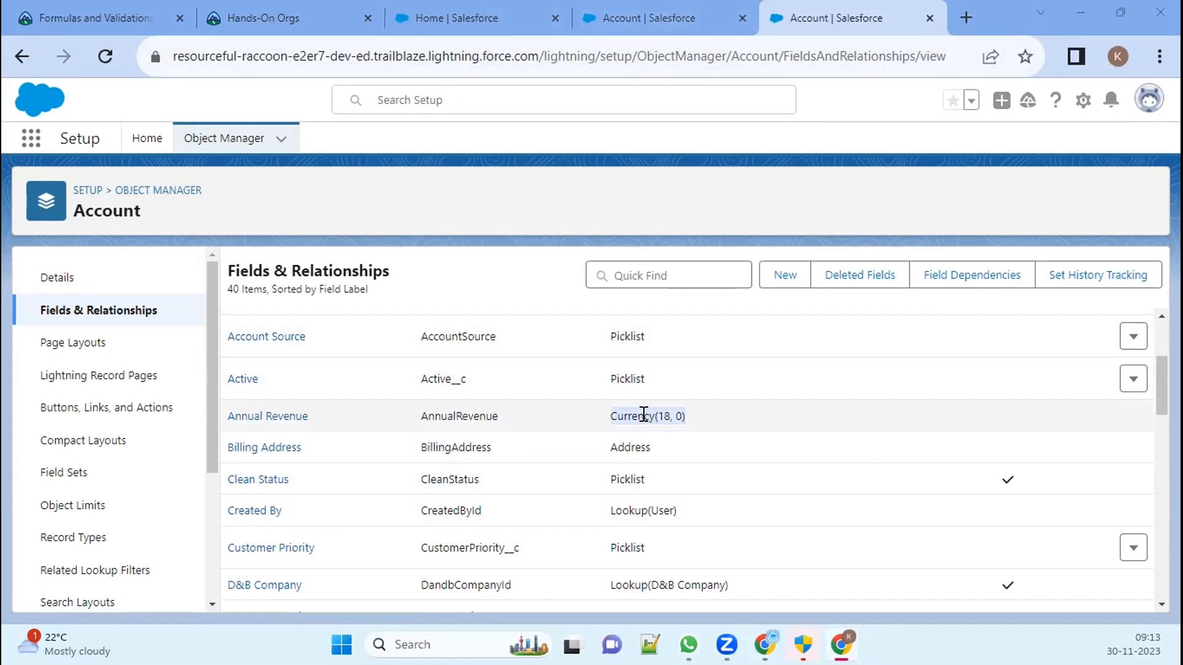
# Step: Return to the new custom field's output type page and begin editing its field label
pyautogui.click(646, 18)
pyautogui.click(474, 398)
pyautogui.click(472, 389)
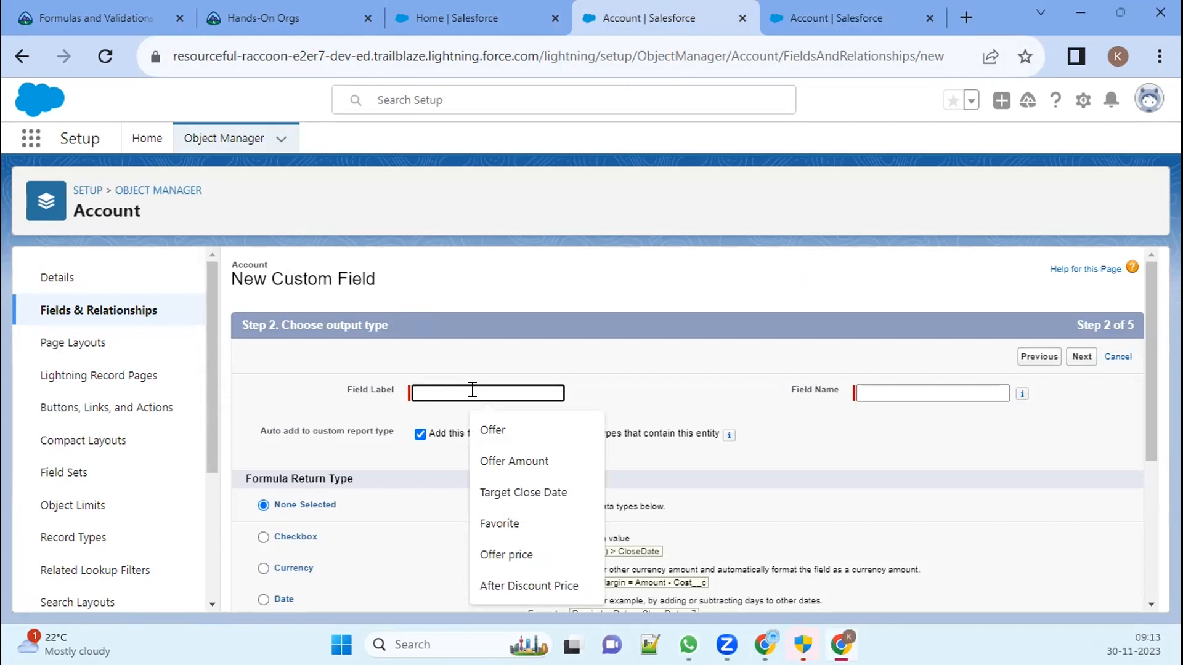
pyautogui.write('ha')
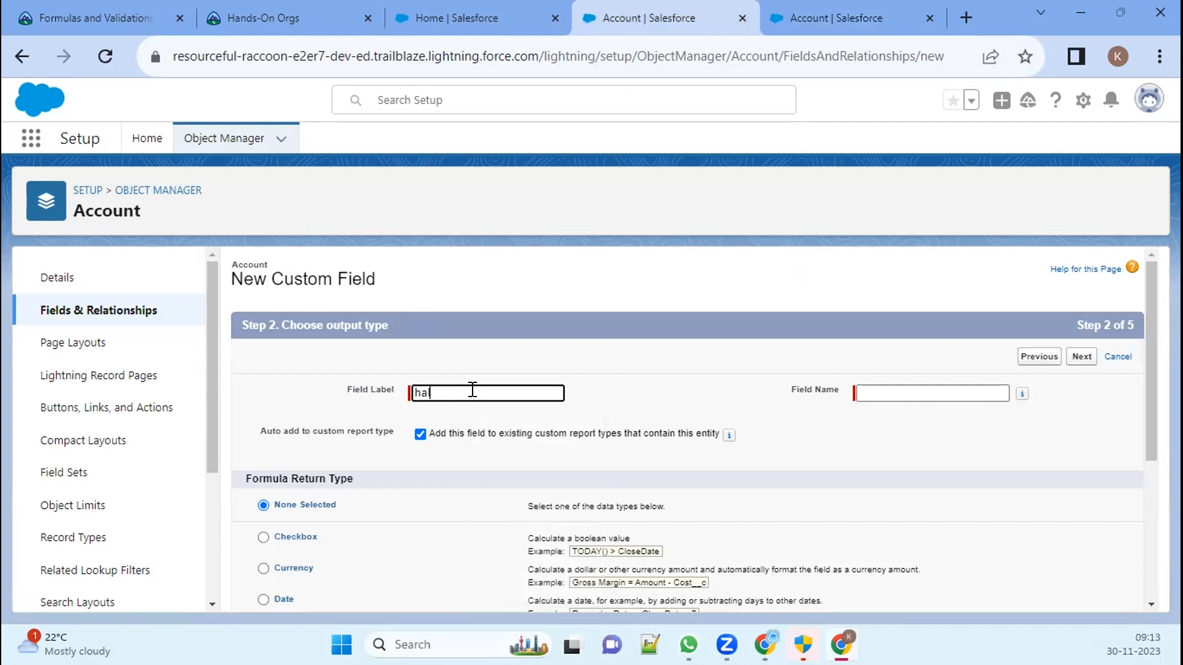
pyautogui.write('l')
pyautogui.press('BackSpace')
pyautogui.press('BackSpace')
pyautogui.press('BackSpace')
pyautogui.press('BackSpace')
# Step: Set the new formula field's label to Quarterly Revenue
pyautogui.write('qu')
pyautogui.rightClick(430, 389)
pyautogui.click(518, 146)
pyautogui.press('BackSpace')
pyautogui.press('BackSpace')
pyautogui.write('revenue')
pyautogui.press('Right')
pyautogui.press('Delete')
pyautogui.write('R')
pyautogui.press('Left')
pyautogui.press('Left')
pyautogui.press('Delete')
pyautogui.write('Q')
pyautogui.hotkey('shift', 'Tab')
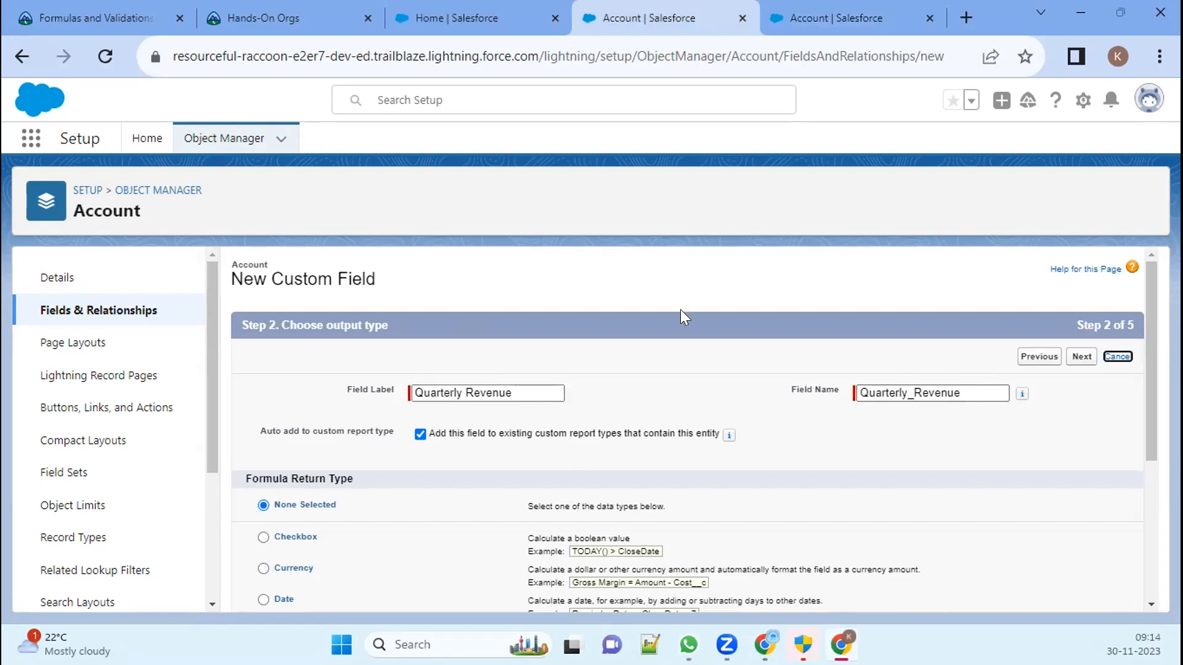
# Step: Set the formula return type to Currency with 2 decimal places and continue to the formula entry page
pyautogui.click(639, 397)
pyautogui.scroll(-3, 438, 406)
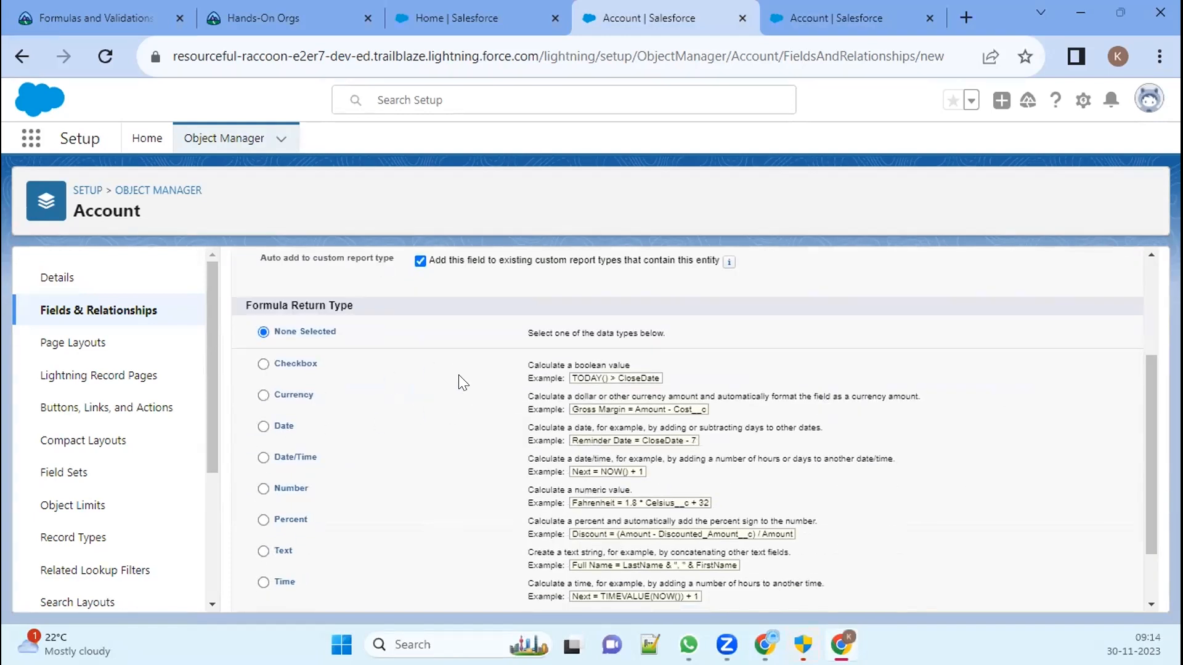
pyautogui.click(264, 396)
pyautogui.scroll(3, 452, 393)
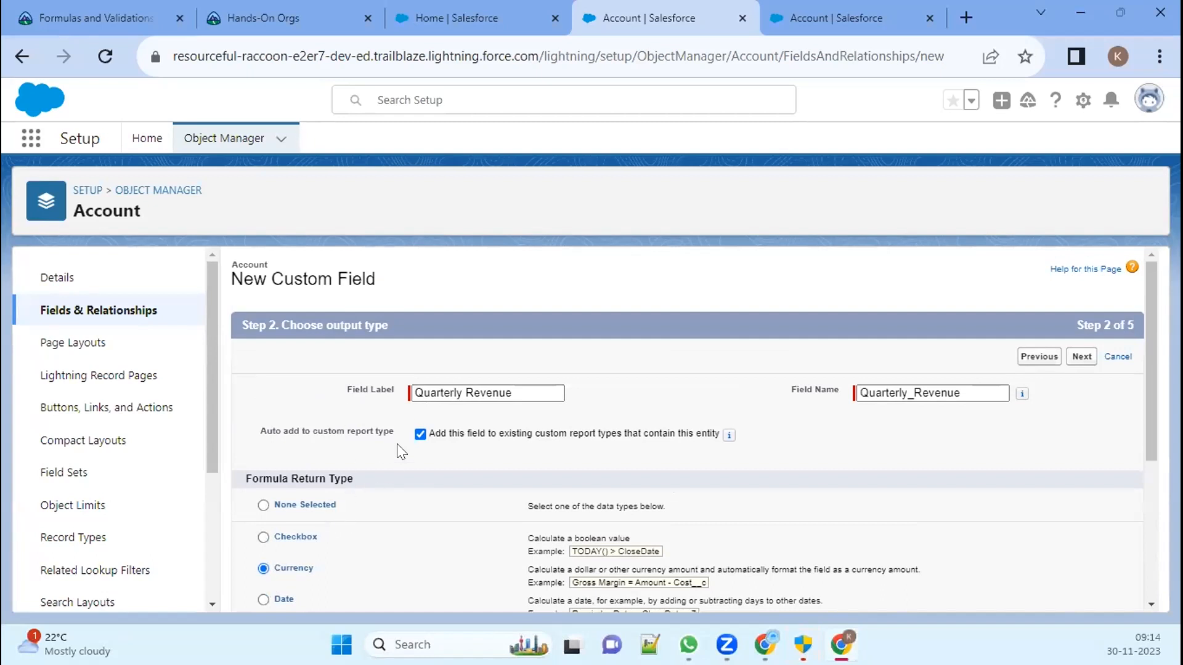
pyautogui.scroll(-4, 474, 374)
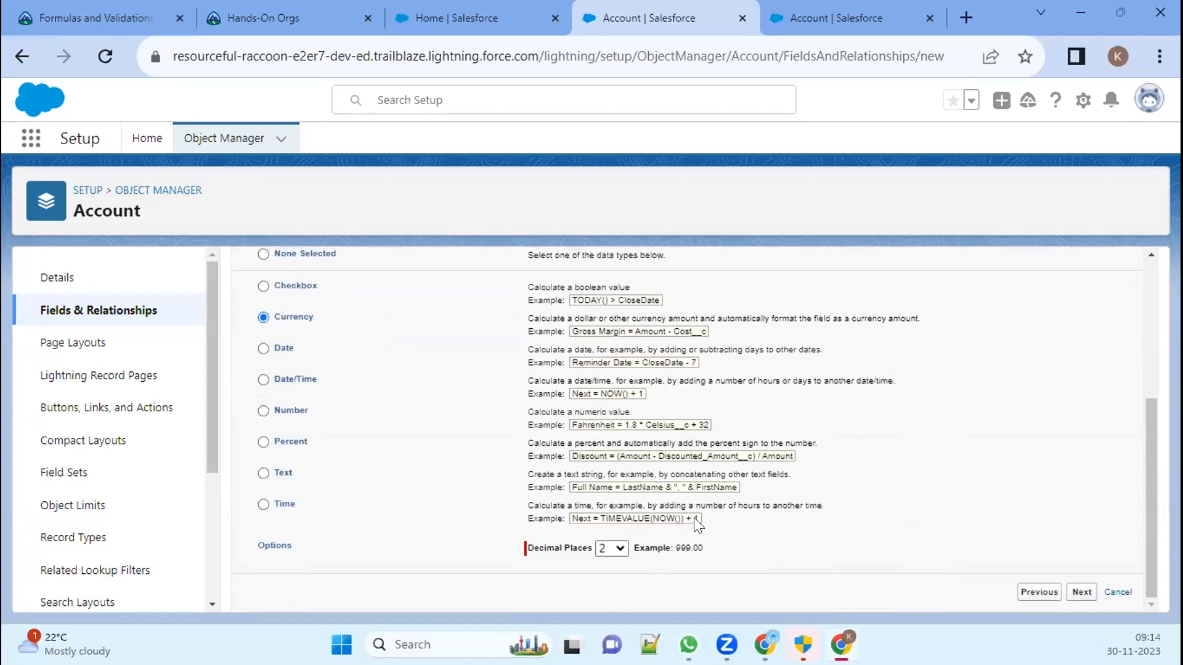
pyautogui.click(1079, 591)
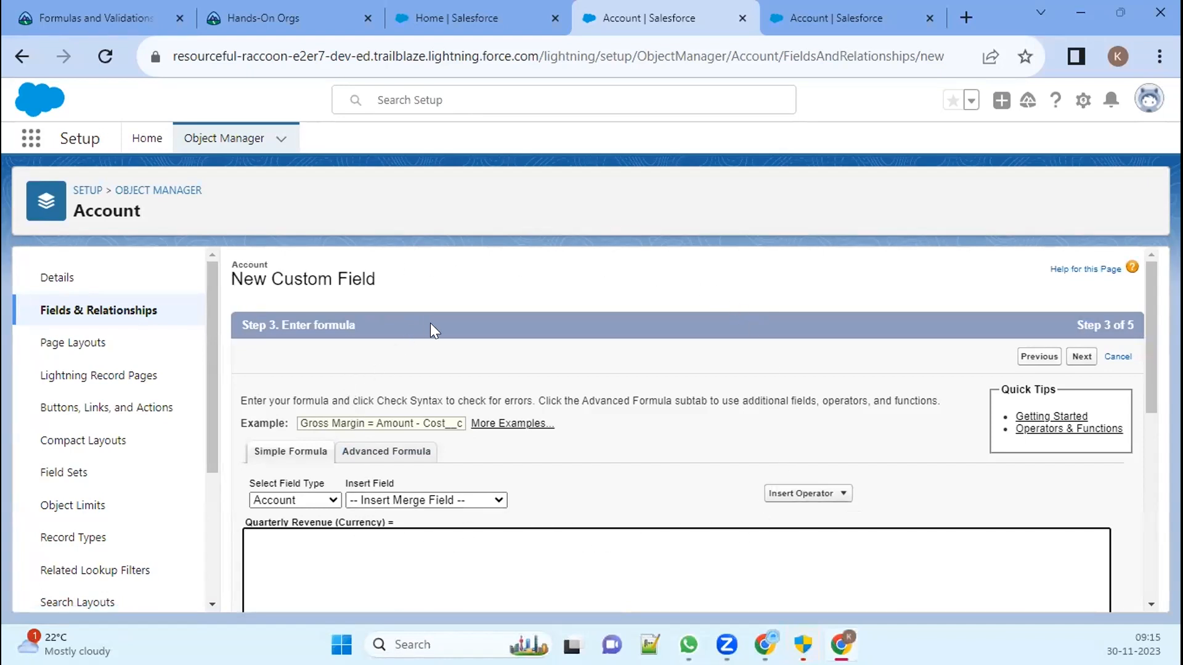
pyautogui.scroll(-3, 715, 369)
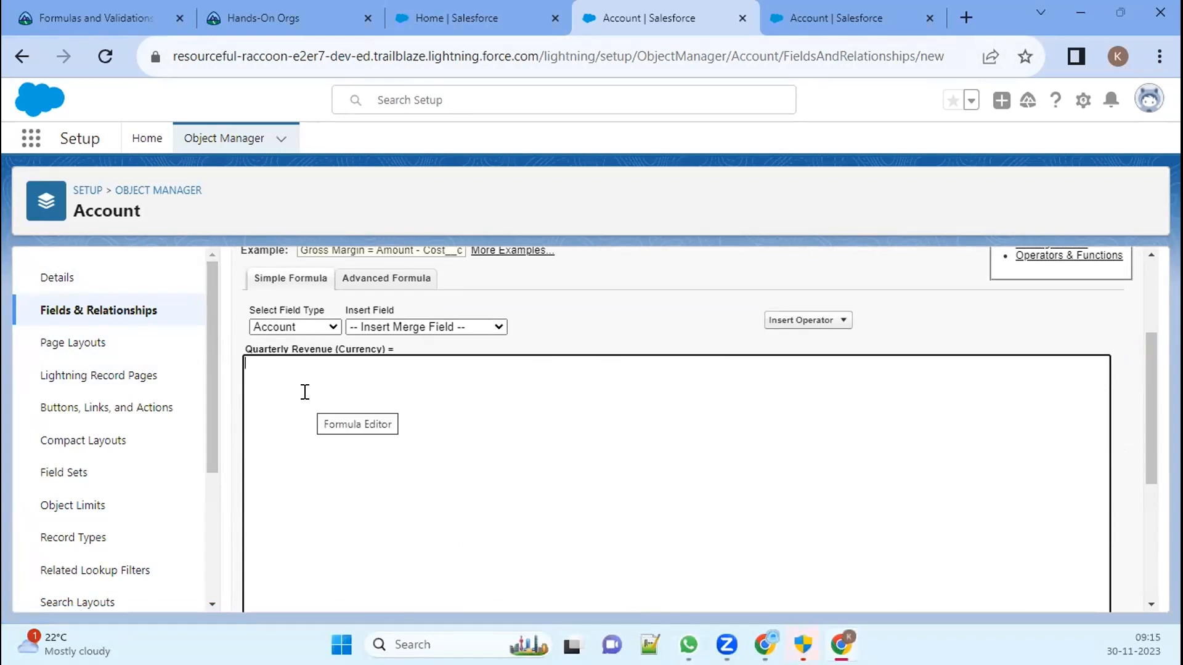
pyautogui.scroll(3, 314, 388)
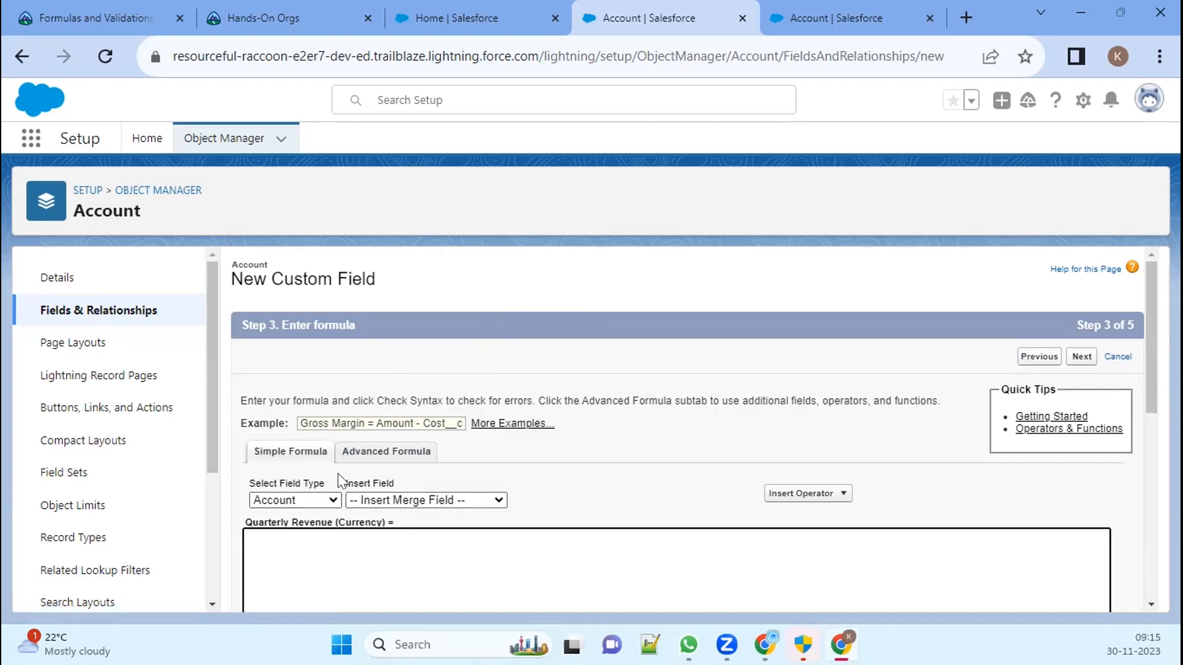
pyautogui.click(319, 502)
pyautogui.click(284, 532)
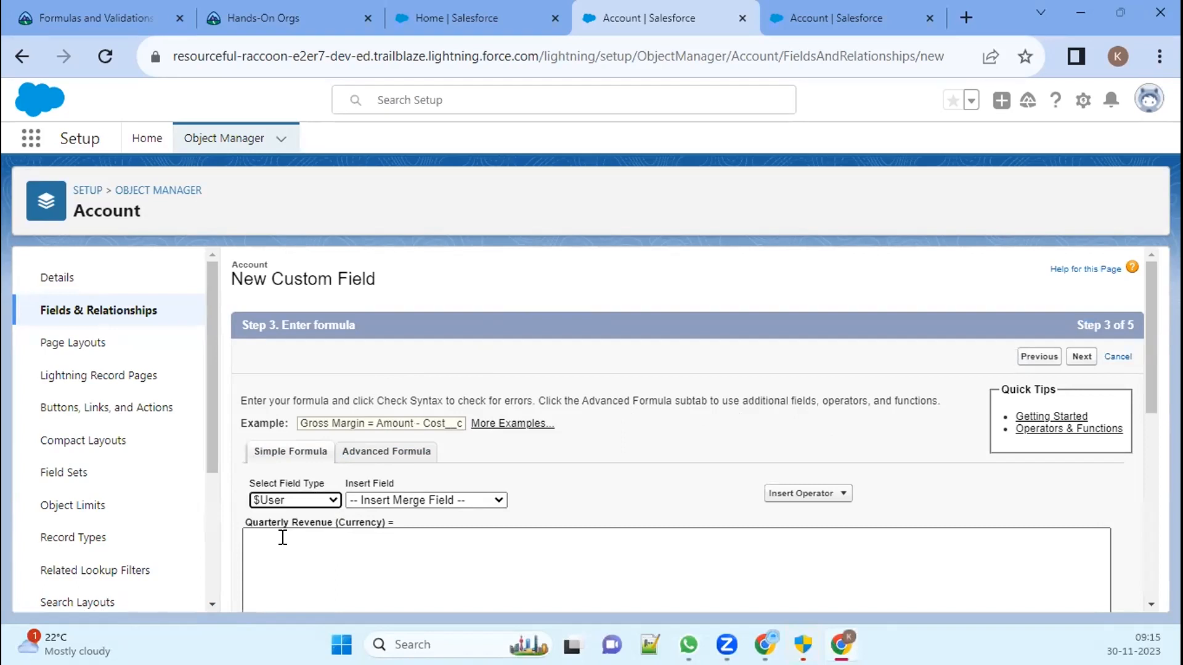
pyautogui.click(312, 501)
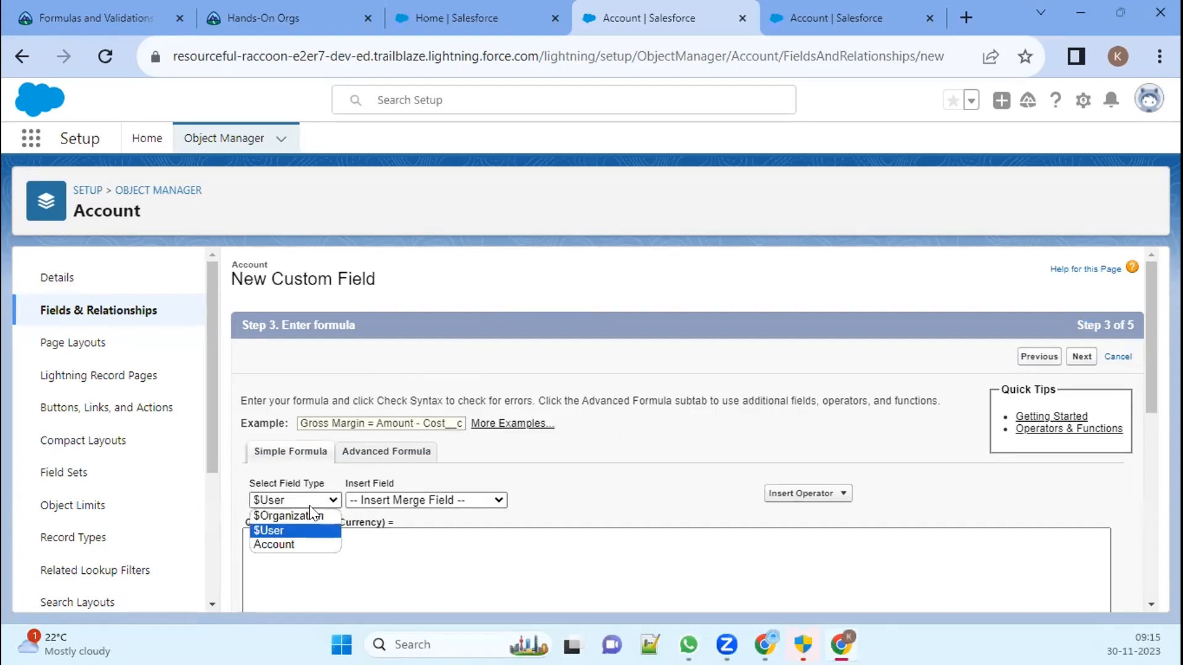
pyautogui.click(307, 545)
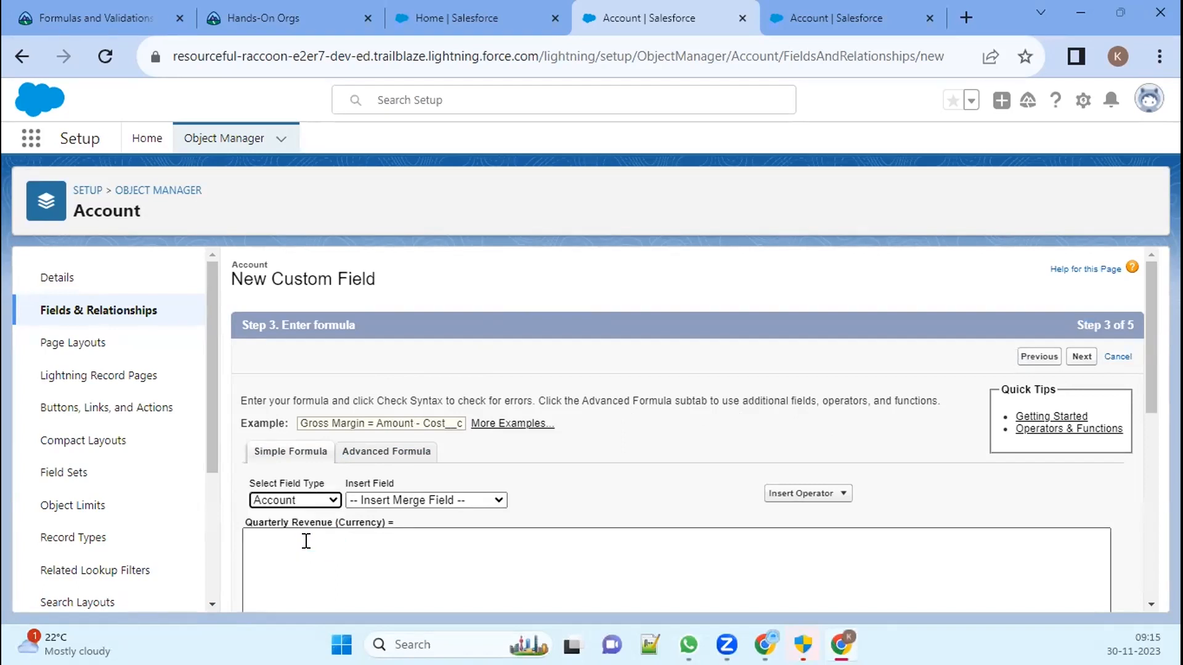
# Step: Insert the Account object's Annual Revenue merge field into the Quarterly Revenue formula
pyautogui.click(419, 502)
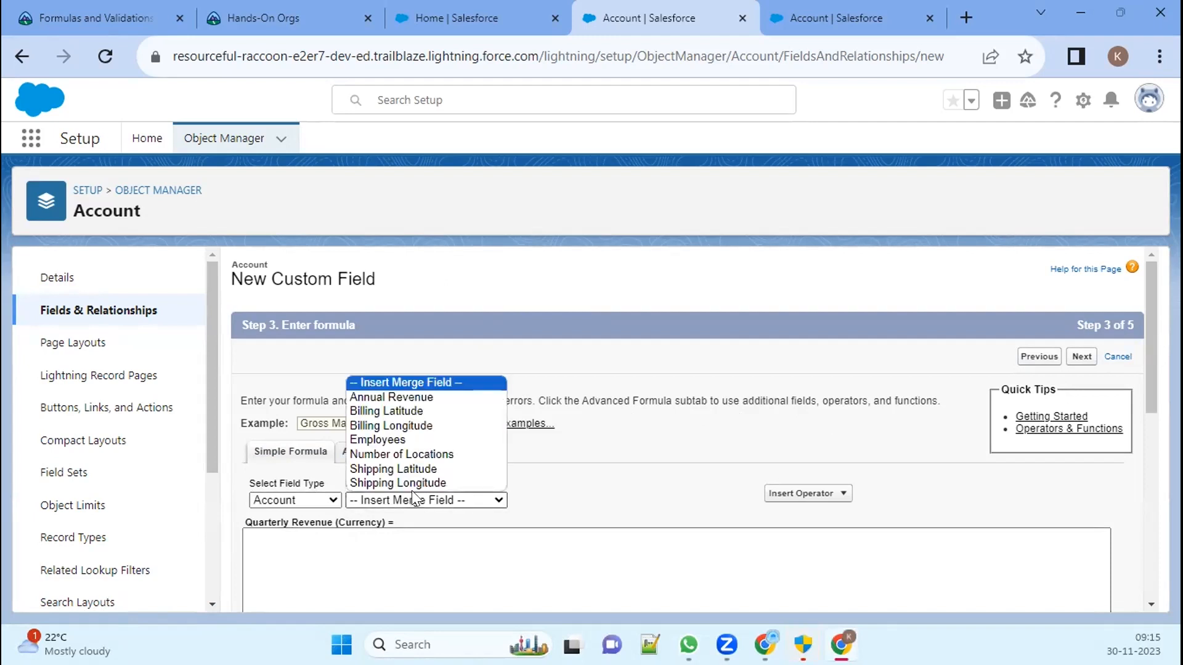
pyautogui.click(380, 398)
pyautogui.click(334, 537)
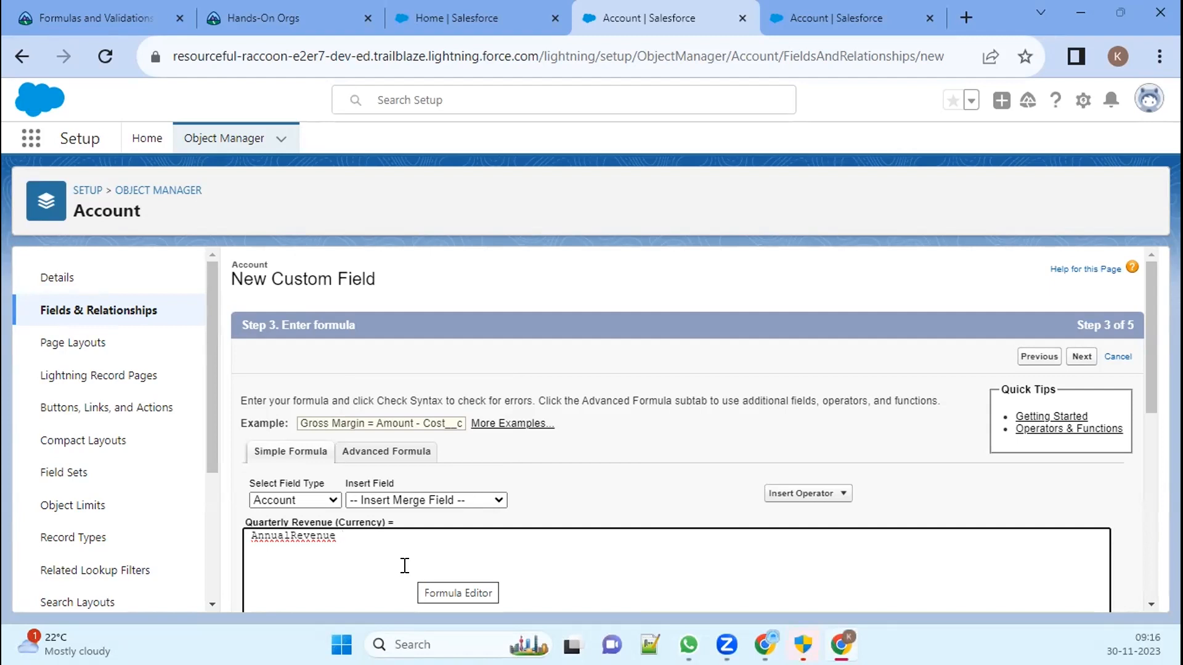
pyautogui.write('/')
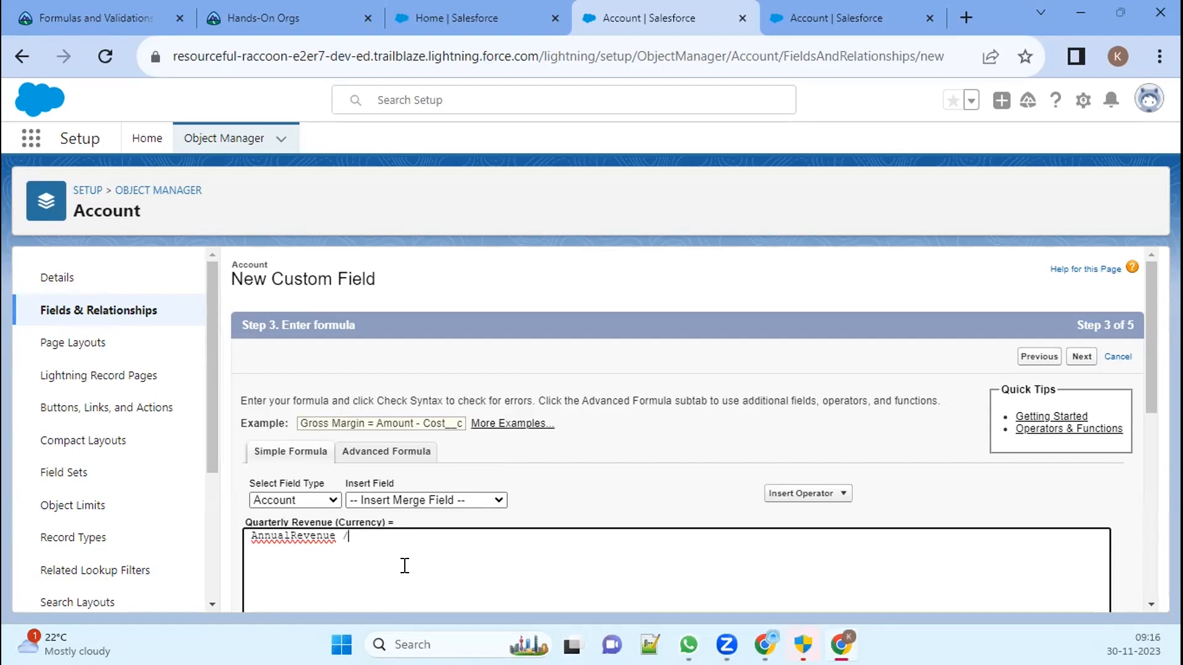
pyautogui.click(424, 500)
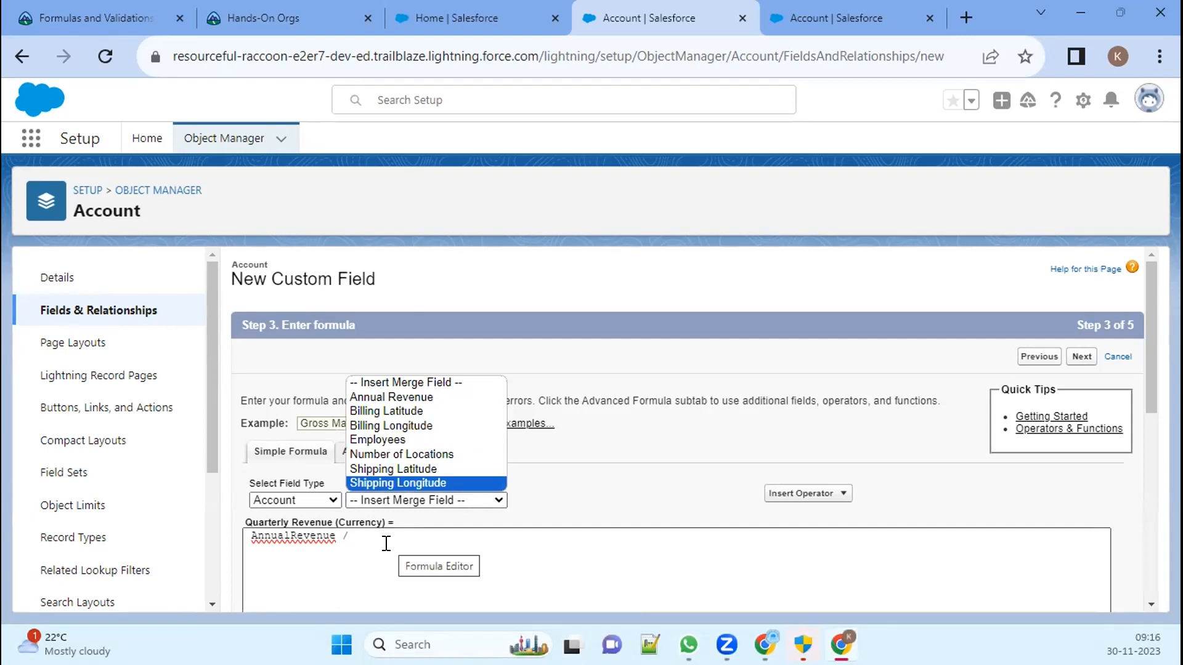
pyautogui.click(359, 537)
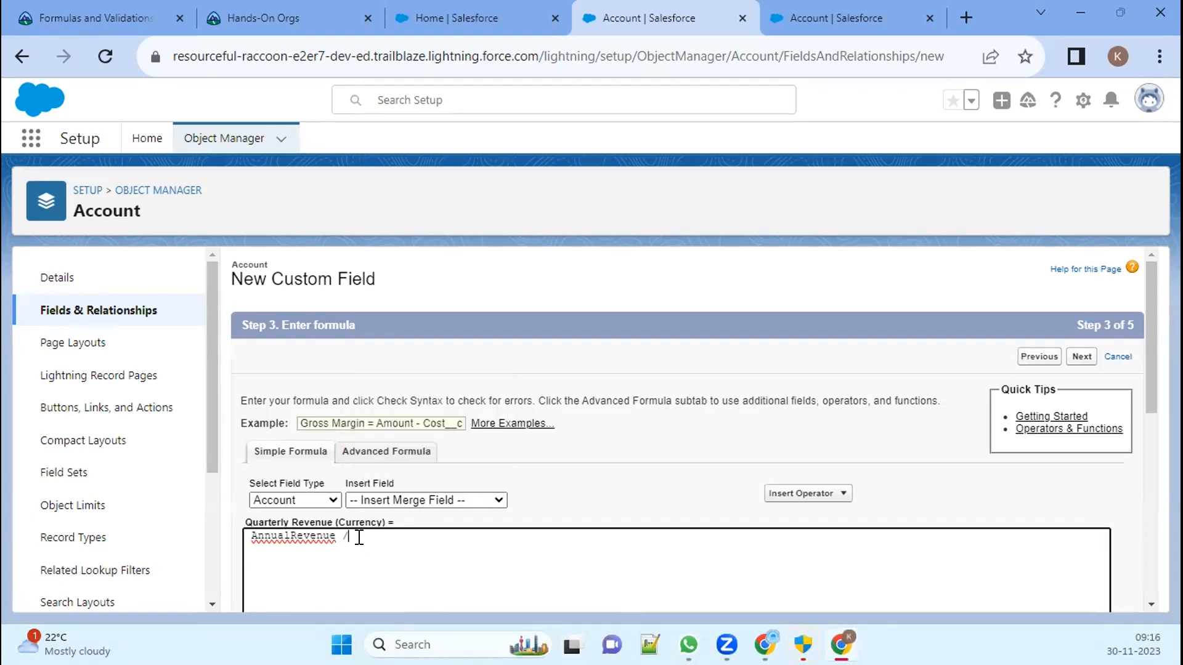
pyautogui.click(433, 500)
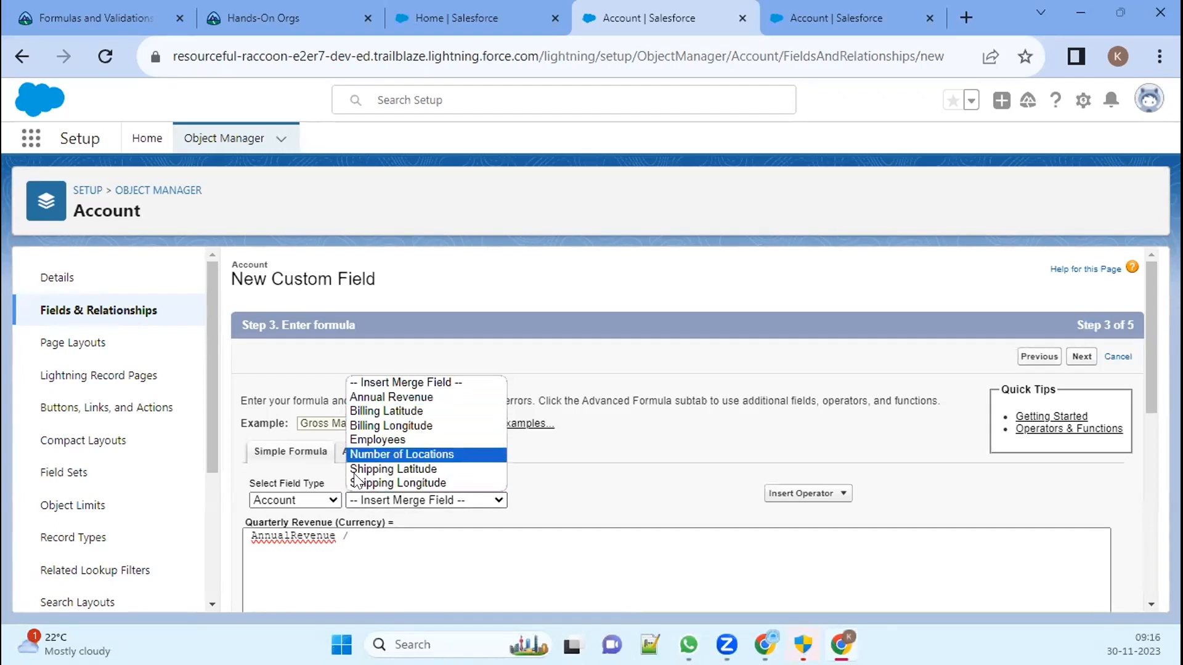
pyautogui.click(349, 542)
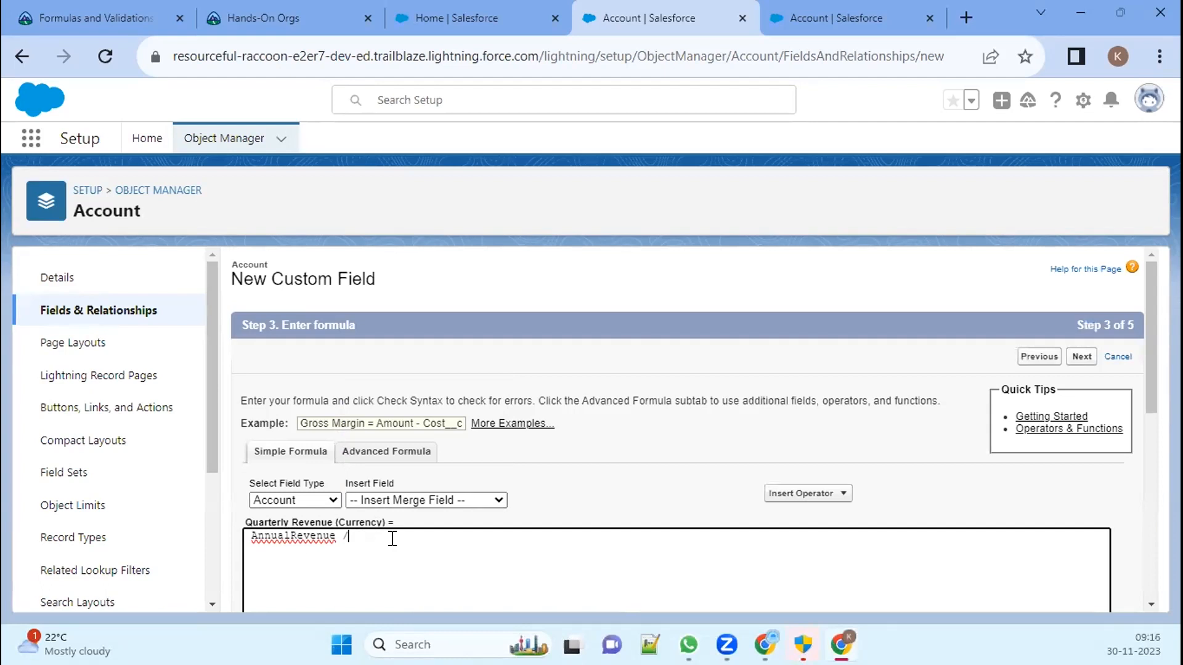
pyautogui.write('4')
pyautogui.scroll(-2, 433, 481)
pyautogui.scroll(2, 432, 482)
pyautogui.press('BackSpace')
pyautogui.press('BackSpace')
pyautogui.press('BackSpace')
pyautogui.press('BackSpace')
# Step: Complete the formula as AnnualRevenue / 4 with the inserted Divide operator and check its syntax
pyautogui.moveTo(816, 496); pyautogui.dragTo(787, 494)
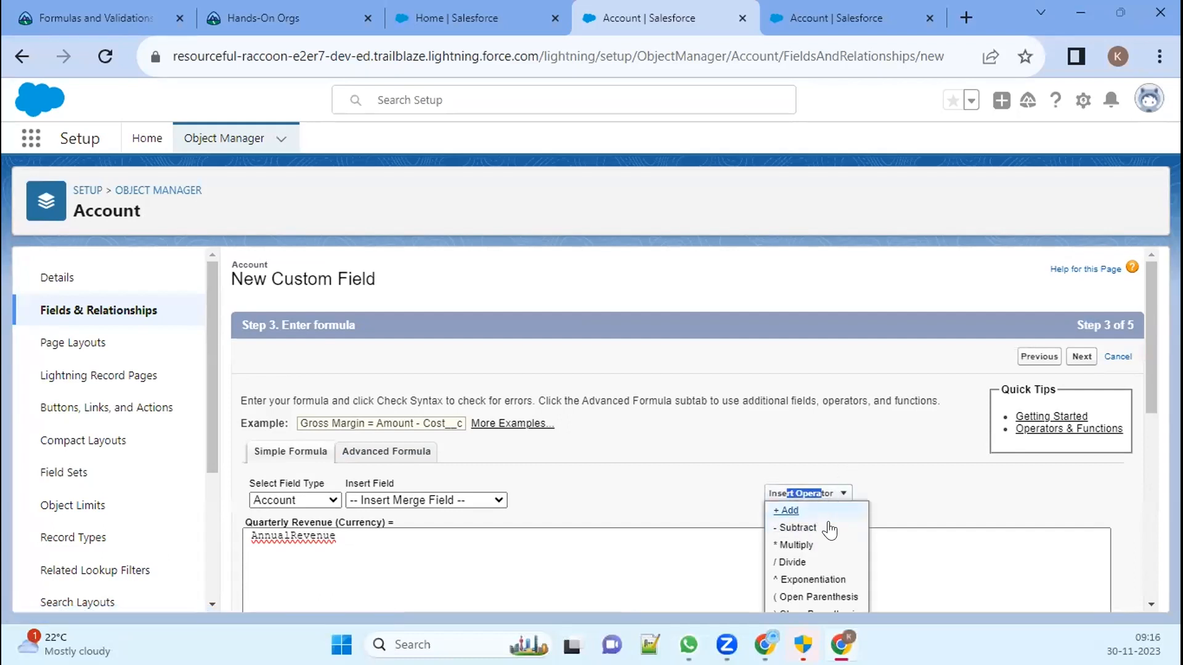
pyautogui.click(787, 563)
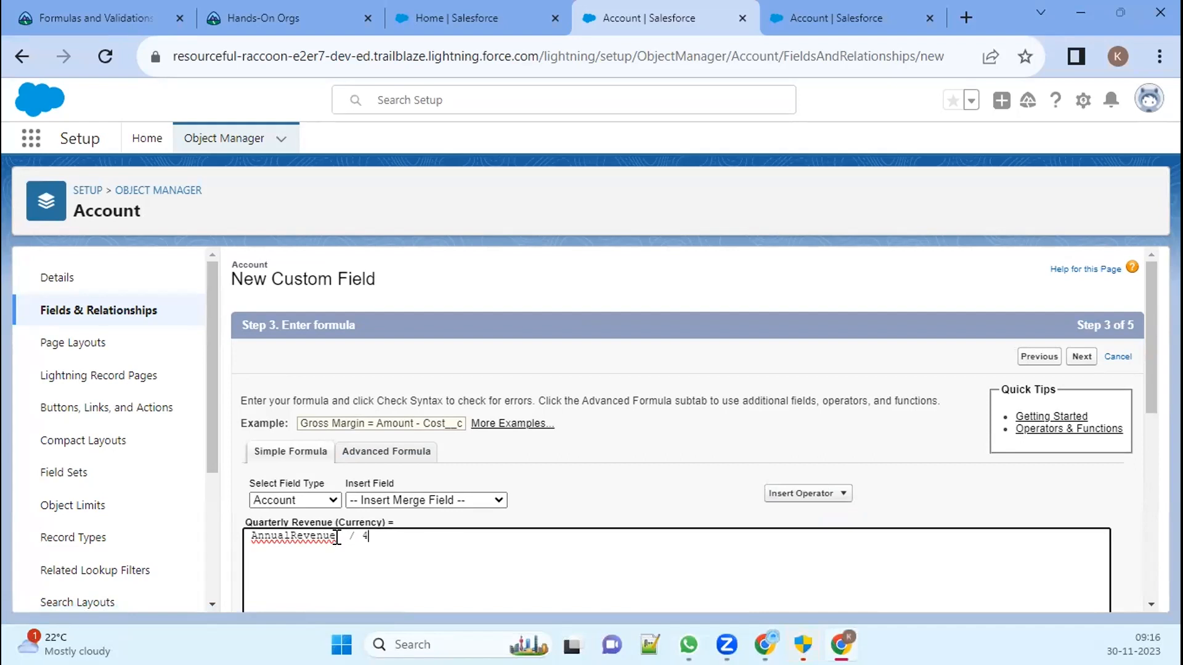
pyautogui.scroll(-5, 580, 378)
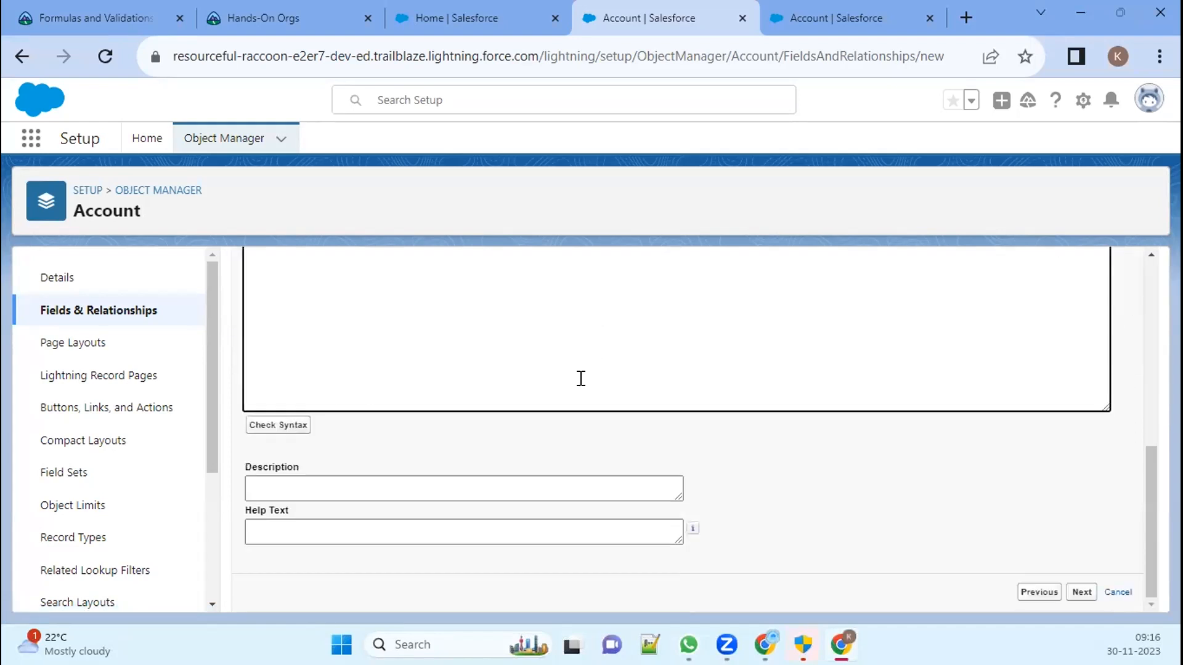
pyautogui.click(272, 425)
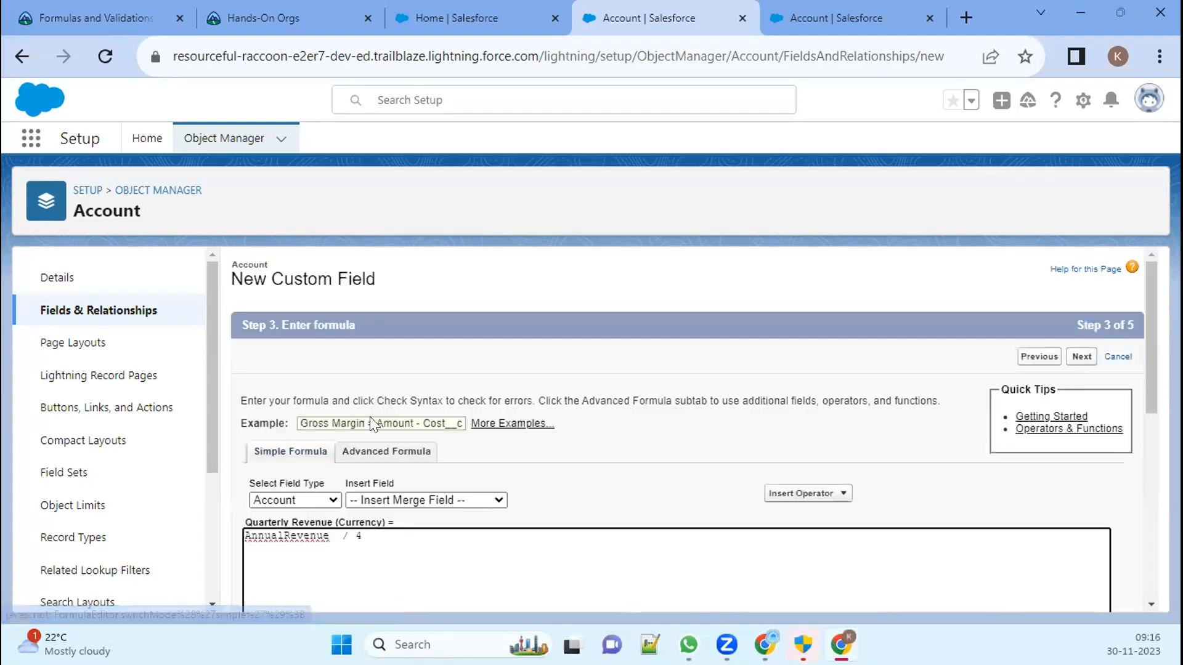
pyautogui.moveTo(314, 424); pyautogui.dragTo(662, 440)
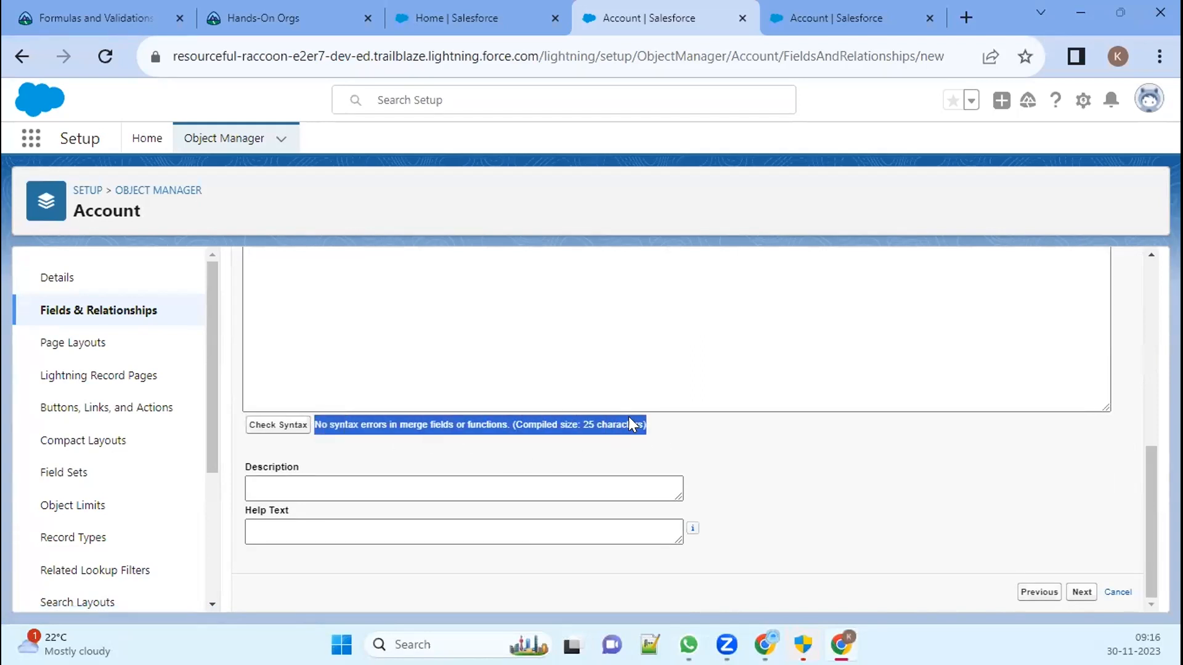
# Step: Enter the description "Based on annual revenue , we are calculating avg qt rev" and continue to field-level security
pyautogui.click(516, 474)
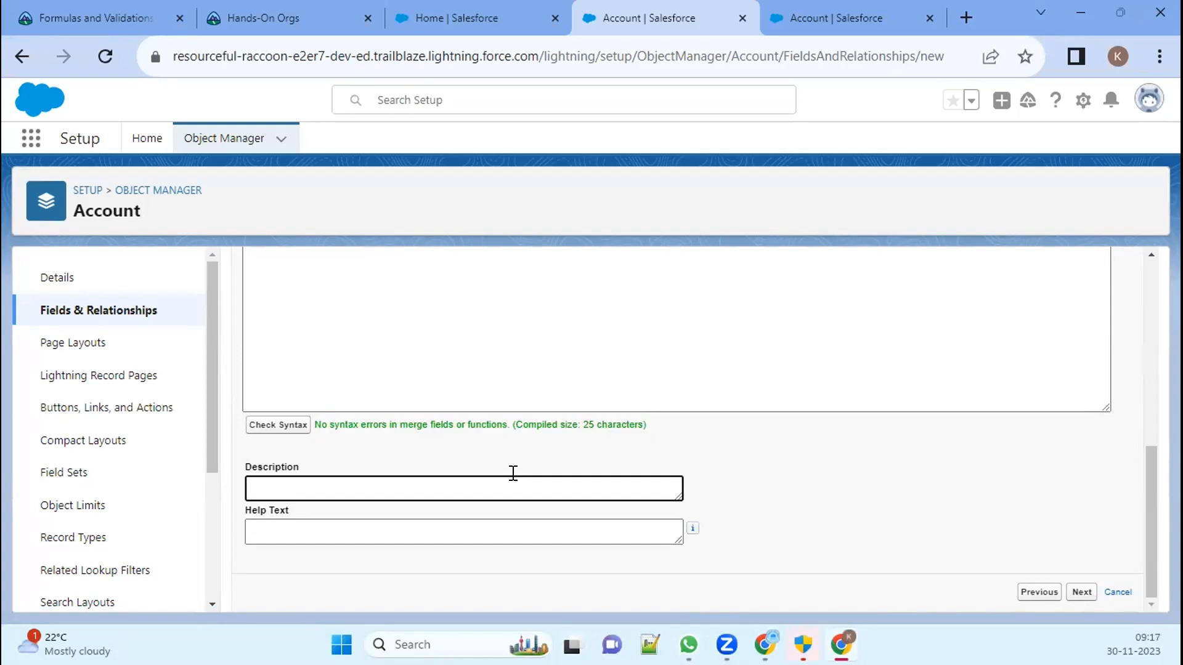
pyautogui.write('Based on annual revenue ')
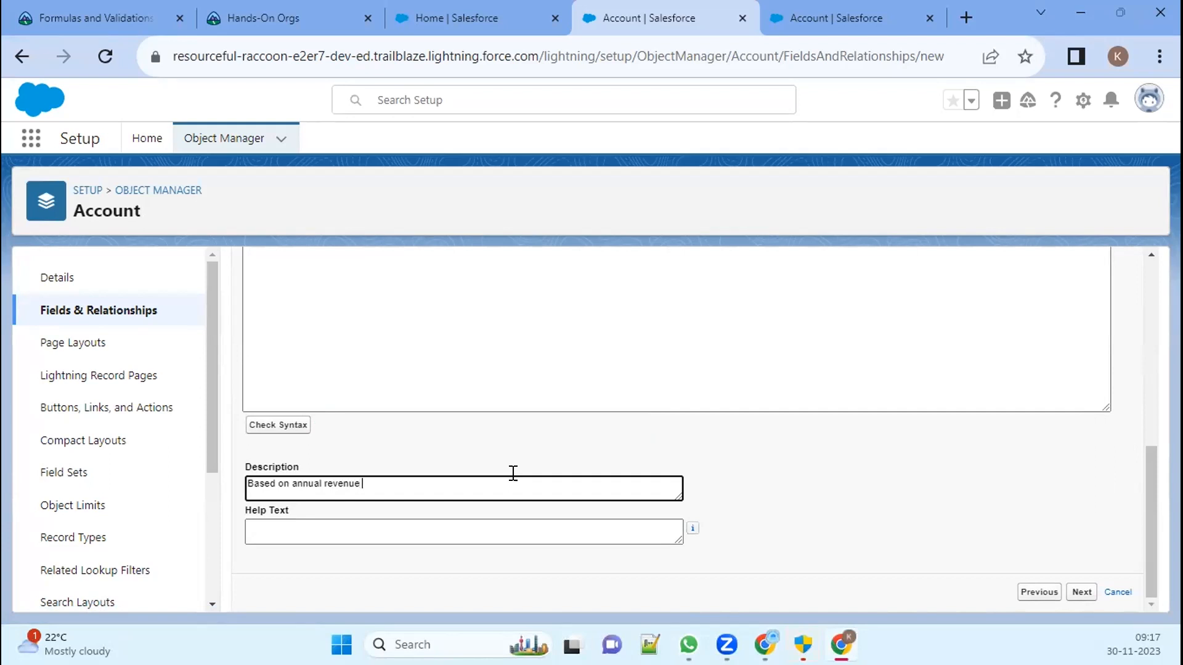
pyautogui.write(', we are calculating avg qut')
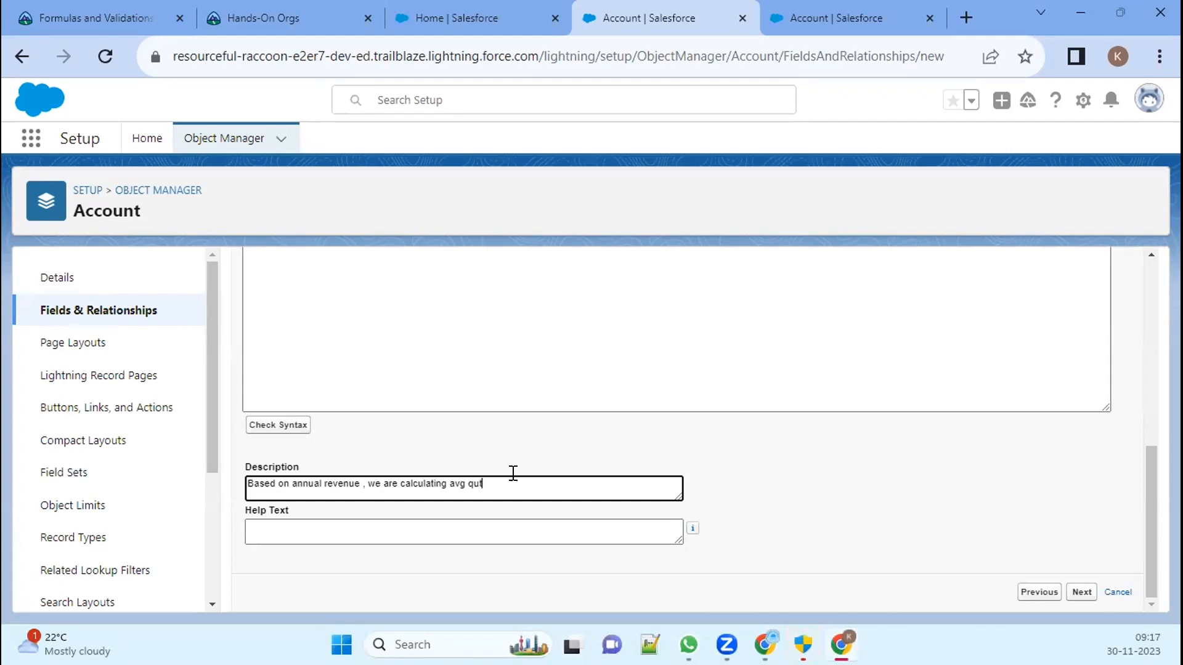
pyautogui.write(' rev')
pyautogui.press('BackSpace')
pyautogui.press('BackSpace')
pyautogui.press('BackSpace')
pyautogui.press('BackSpace')
pyautogui.press('BackSpace')
pyautogui.press('BackSpace')
pyautogui.click(1083, 592)
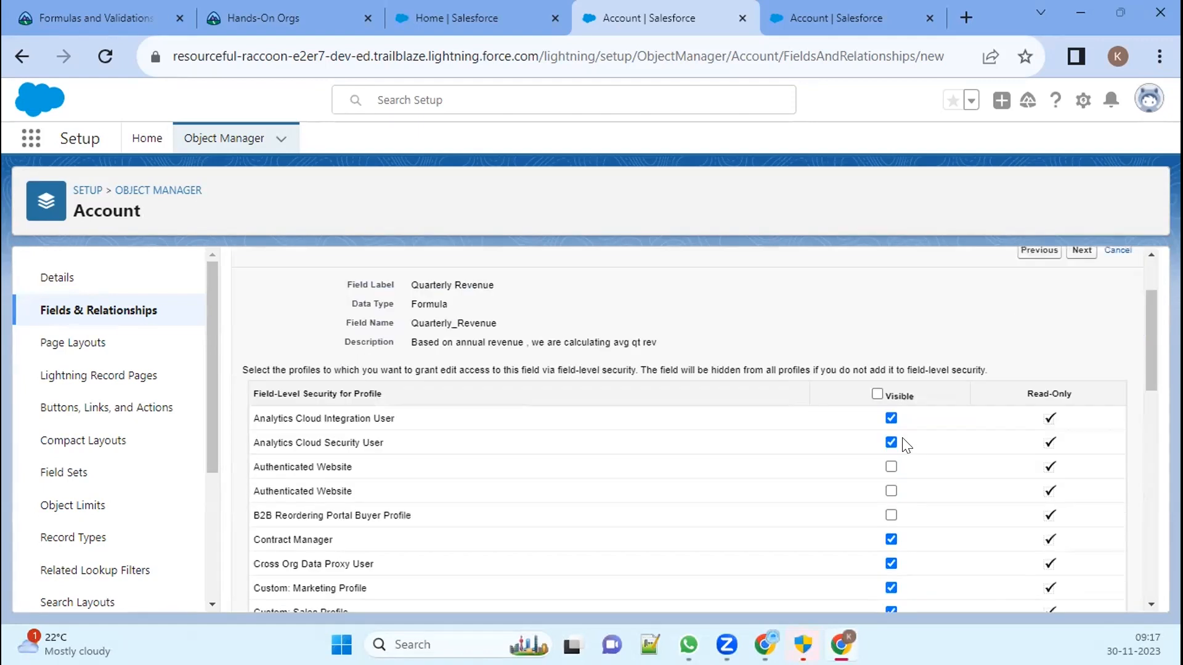
# Step: Accept the default field-level security, keep the field on all four Account page layouts, and save it
pyautogui.scroll(-1, 905, 445)
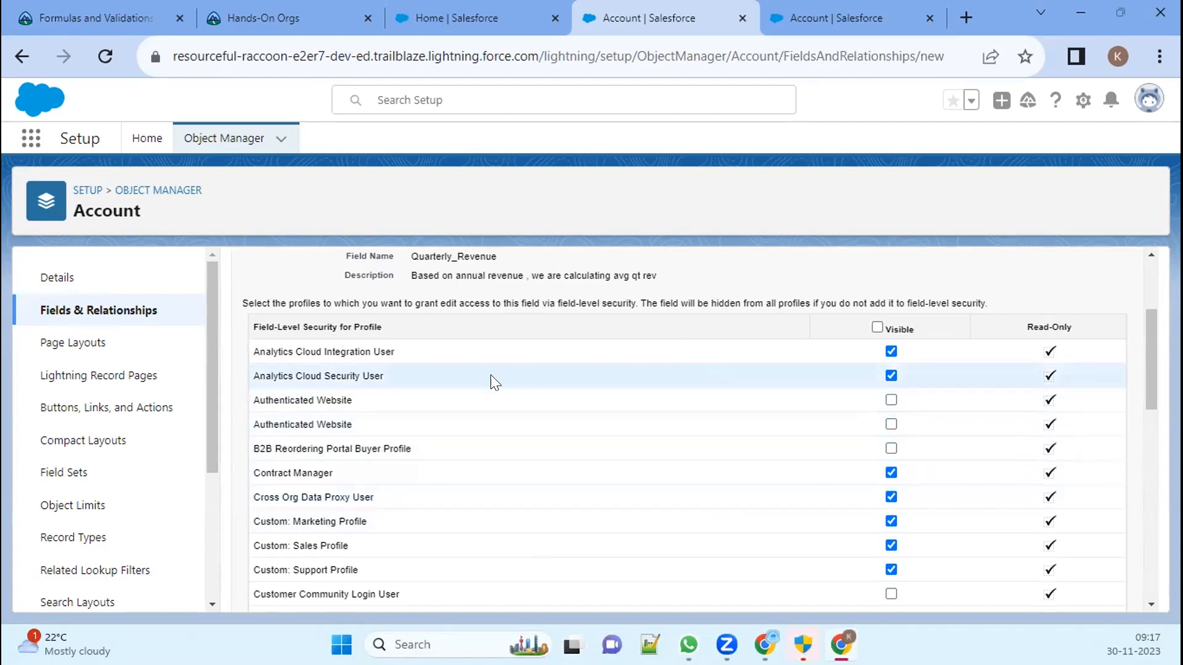
pyautogui.scroll(-5, 784, 420)
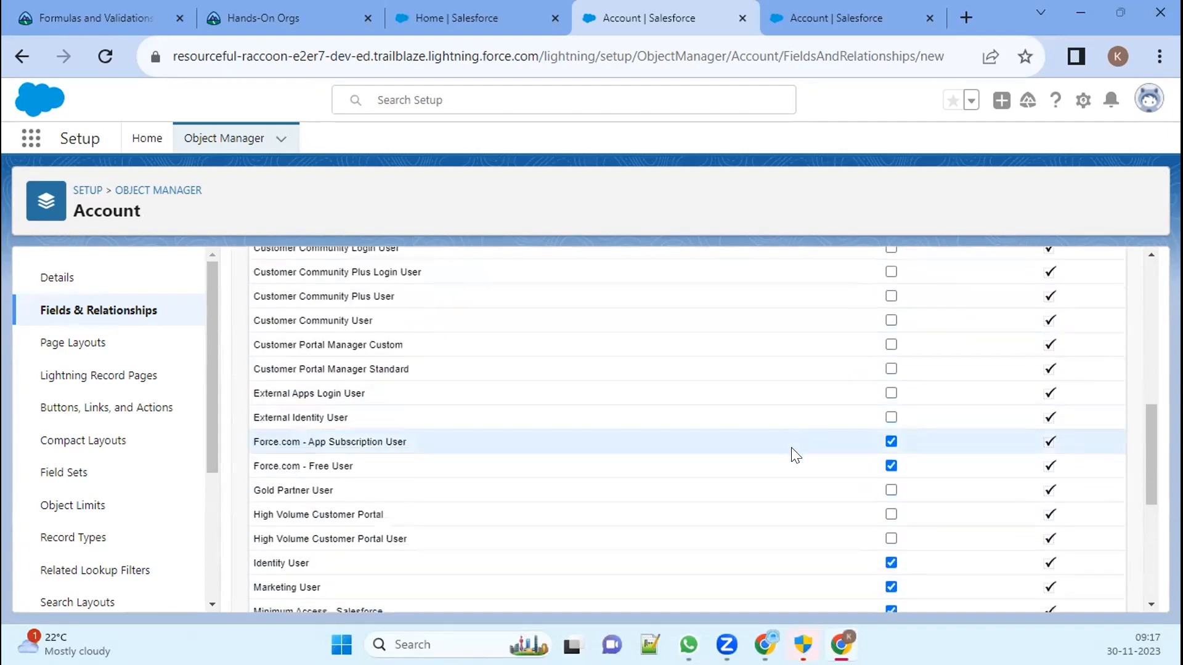
pyautogui.scroll(-5, 794, 456)
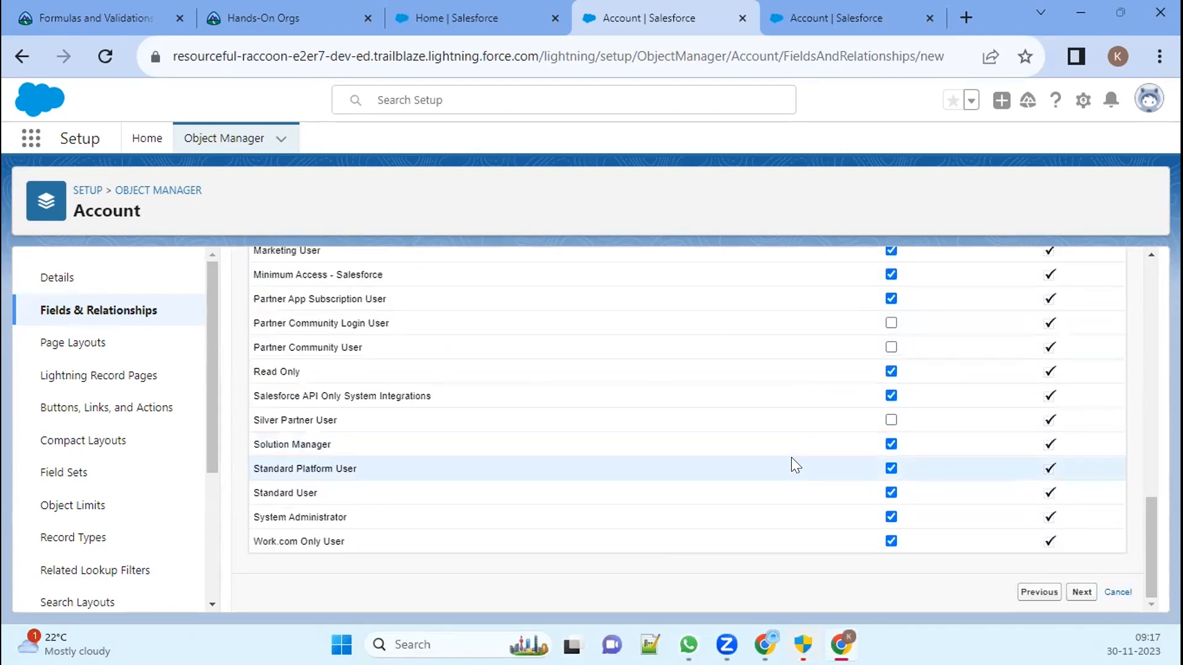
pyautogui.click(1080, 592)
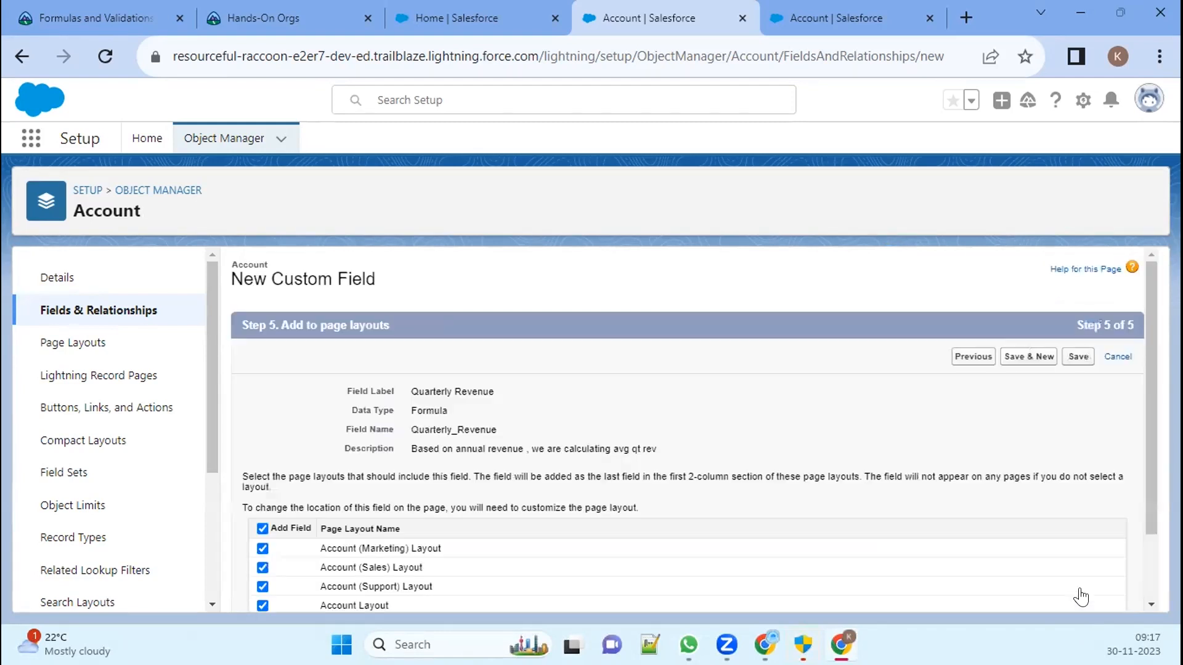
pyautogui.scroll(-1, 860, 449)
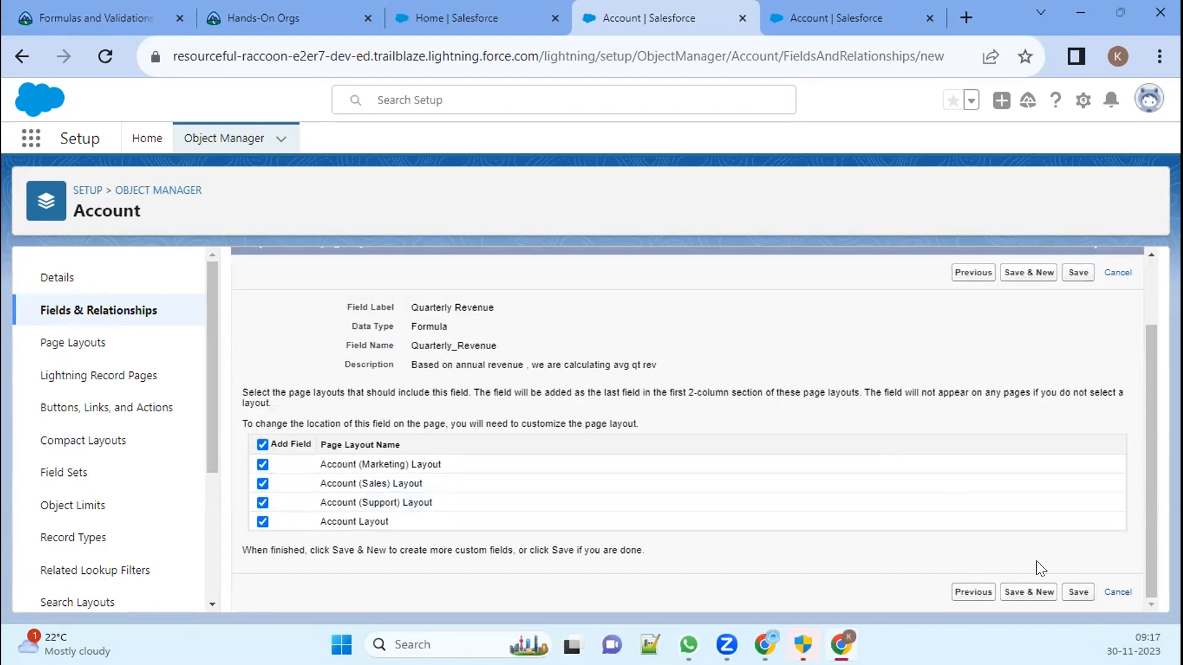
pyautogui.click(1079, 592)
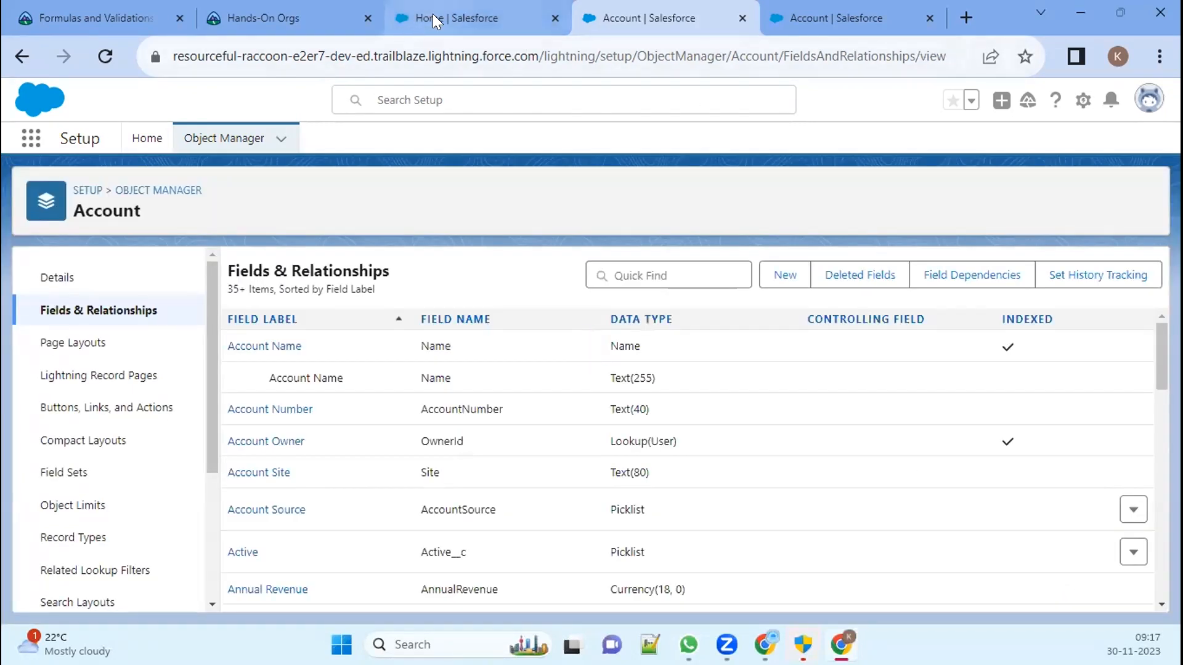
# Step: Return to the Salesforce home browser tab, switch to the Sales app and open its Accounts list
pyautogui.click(432, 15)
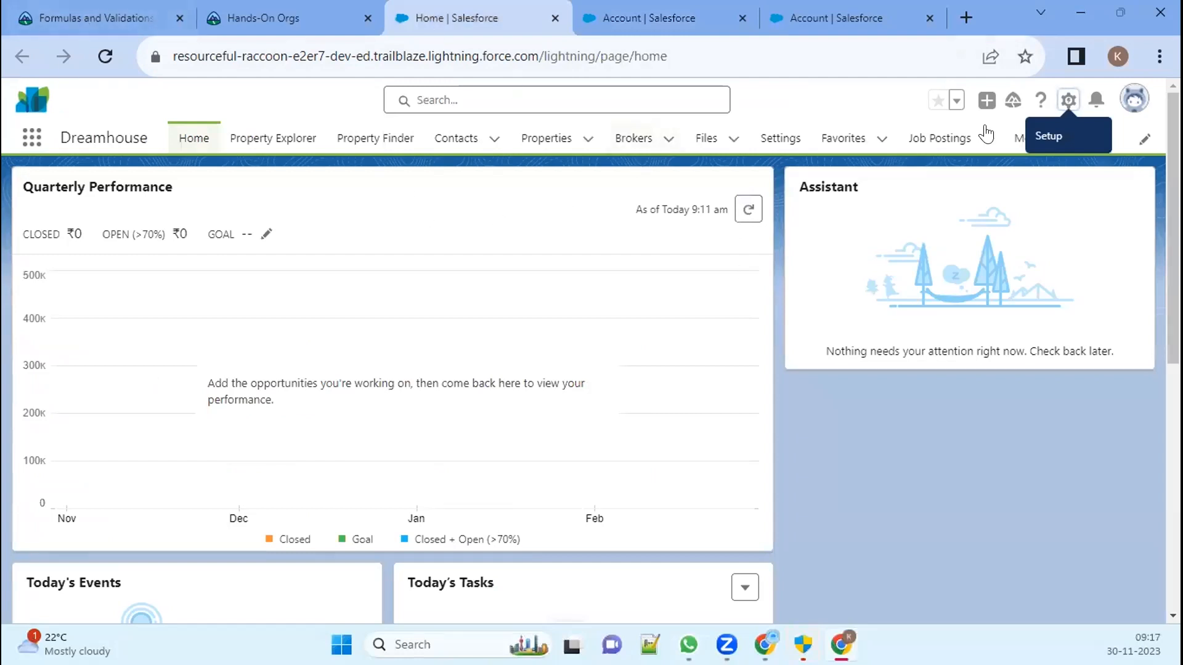
pyautogui.click(31, 136)
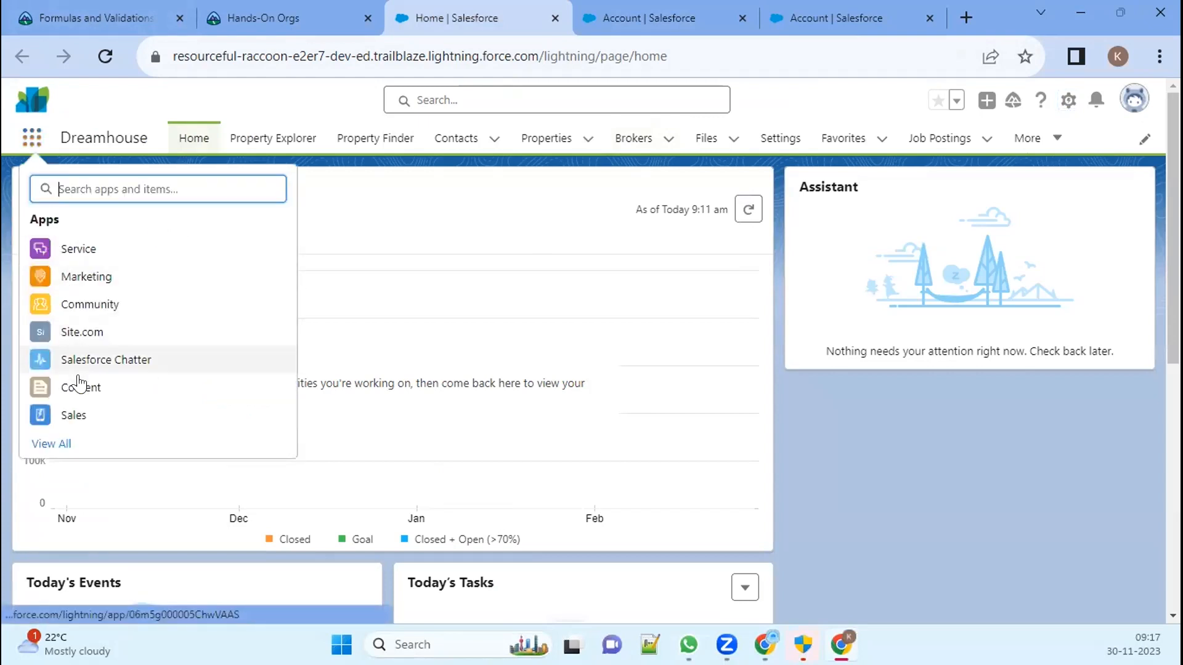
pyautogui.click(71, 419)
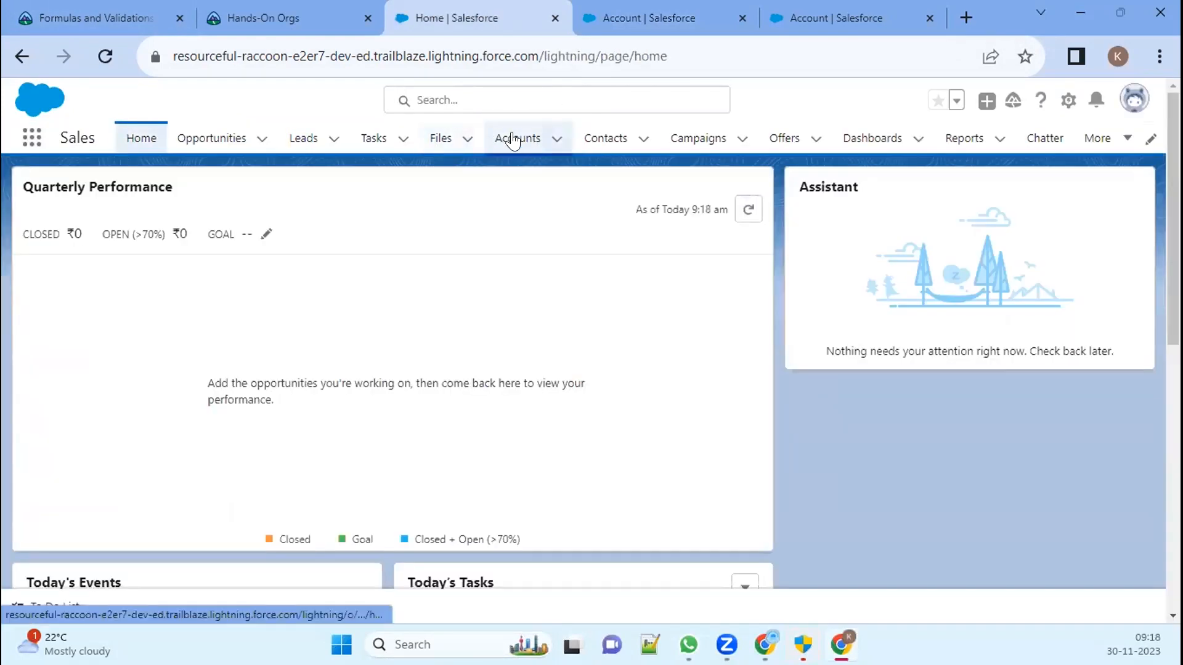
pyautogui.click(513, 139)
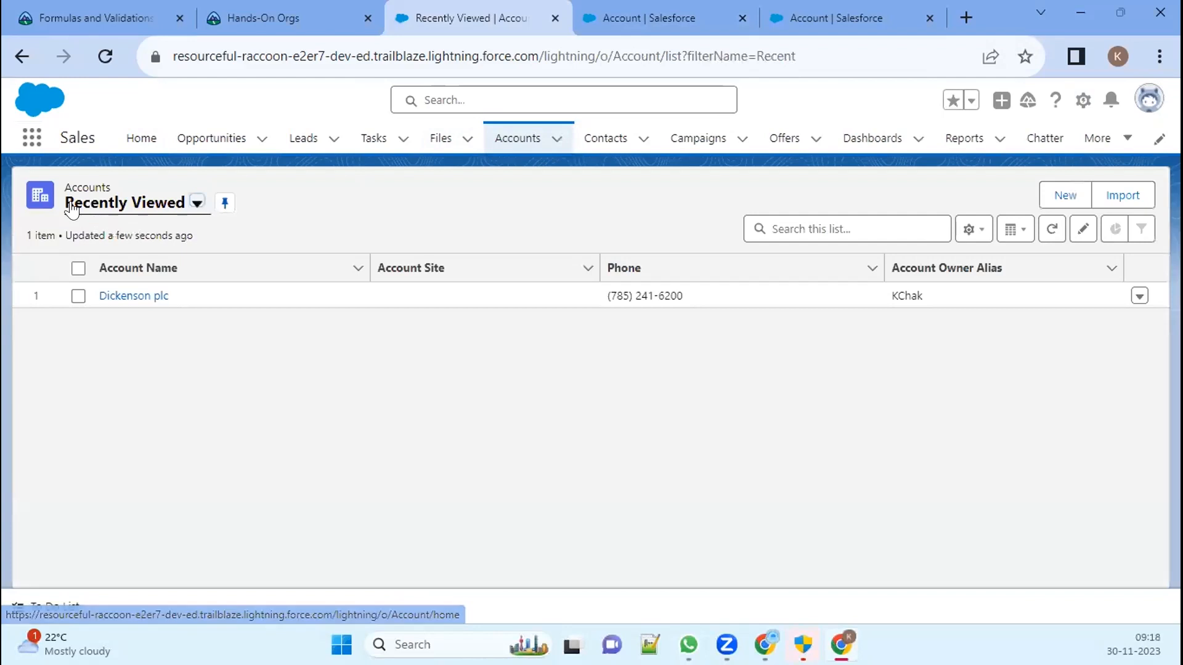
# Step: Open the GenePoint account from the All Accounts list and check Quarterly Revenue in its details
pyautogui.click(155, 209)
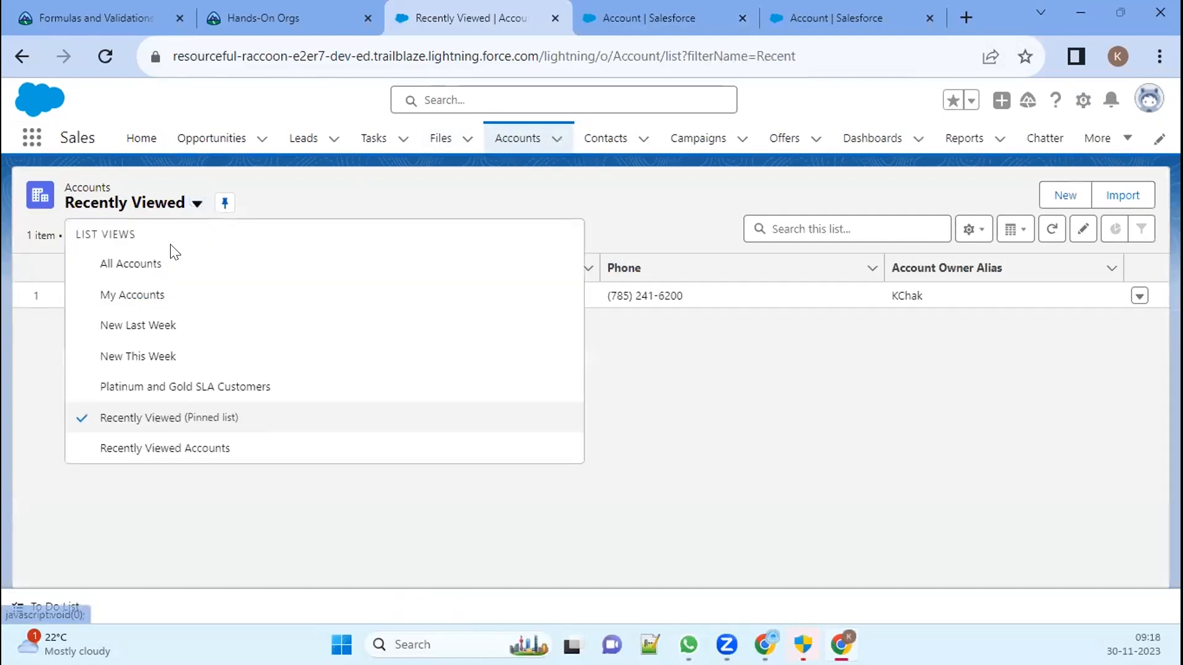
pyautogui.click(131, 264)
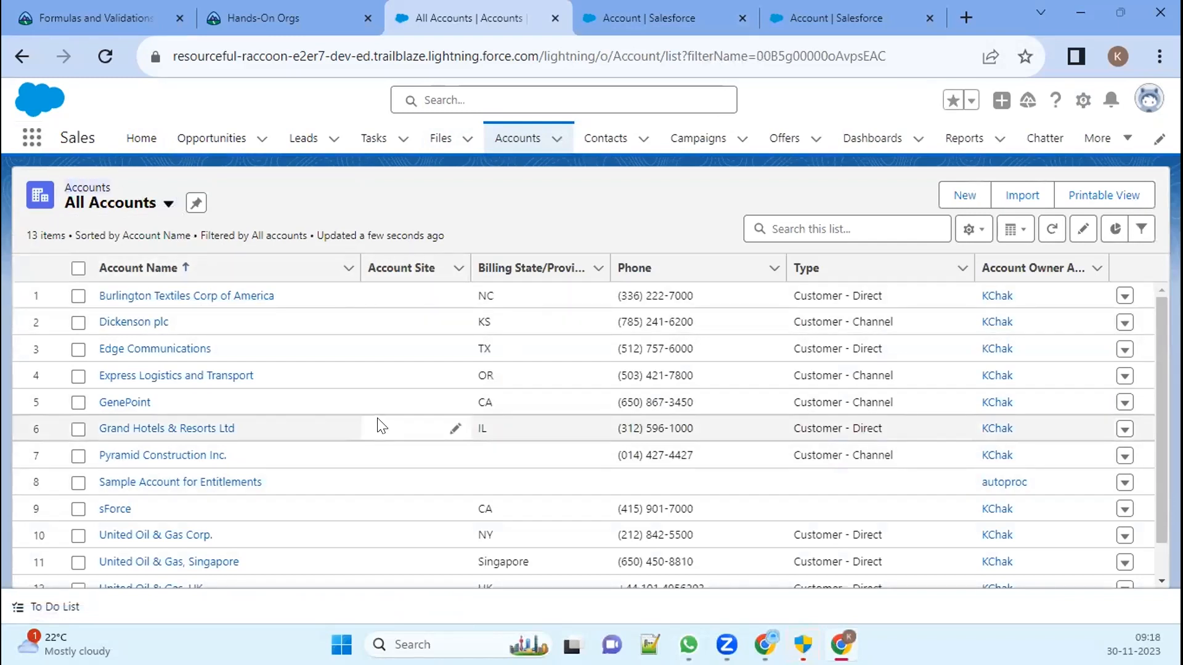
pyautogui.click(132, 404)
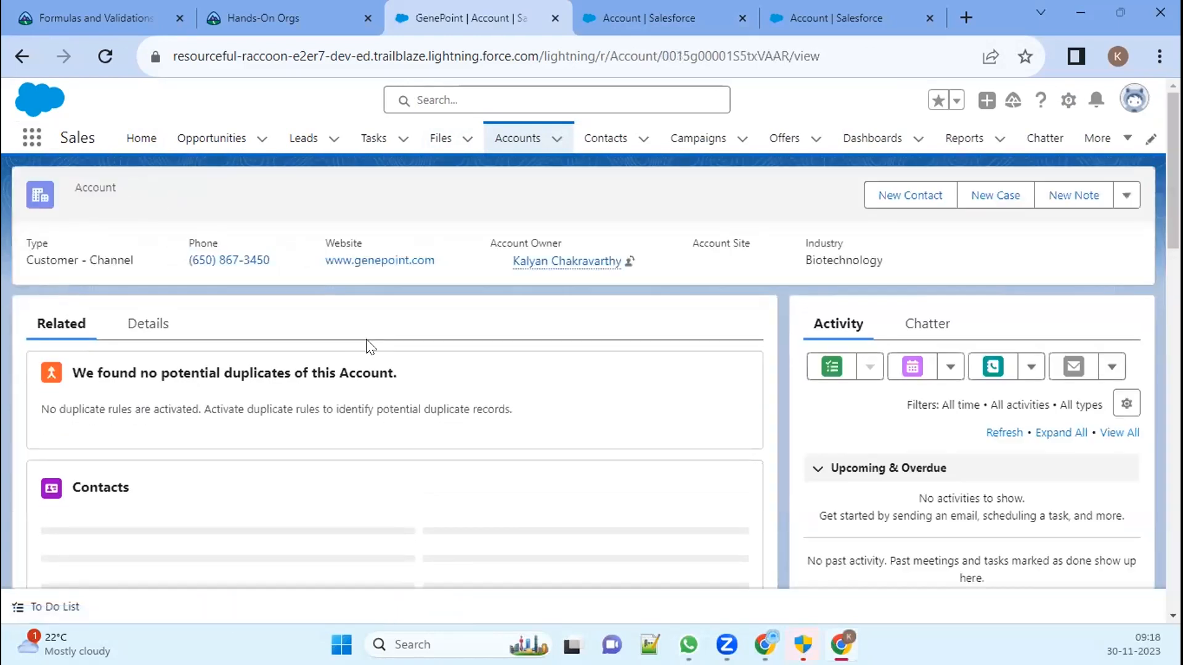
pyautogui.click(147, 321)
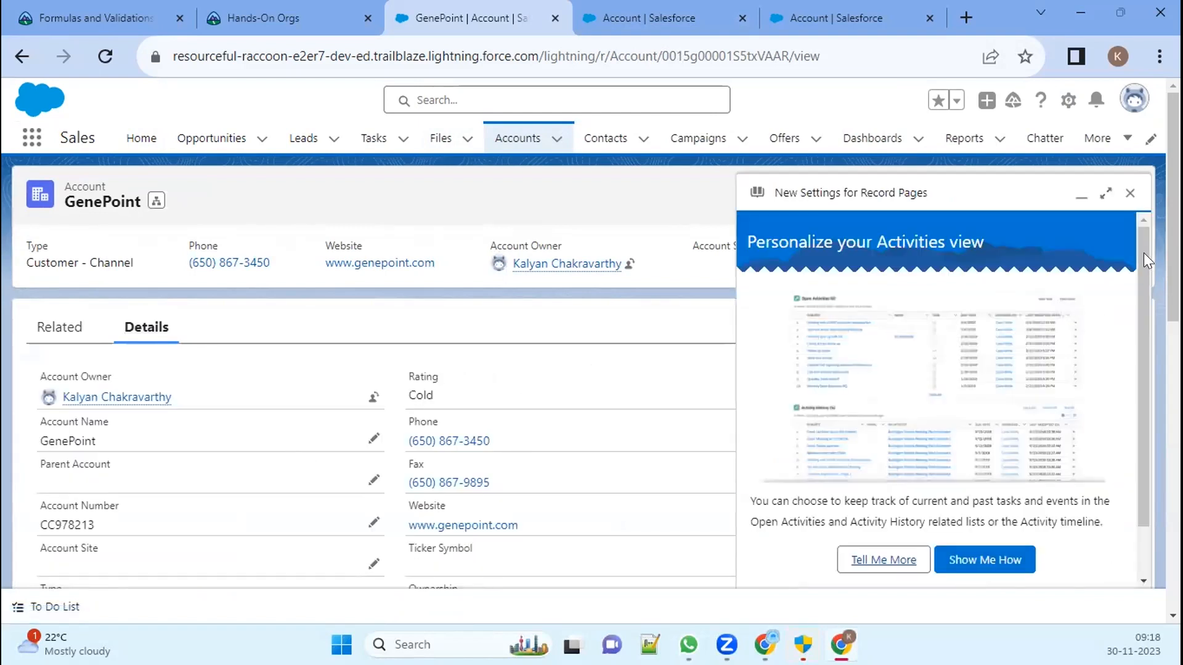
pyautogui.click(1132, 193)
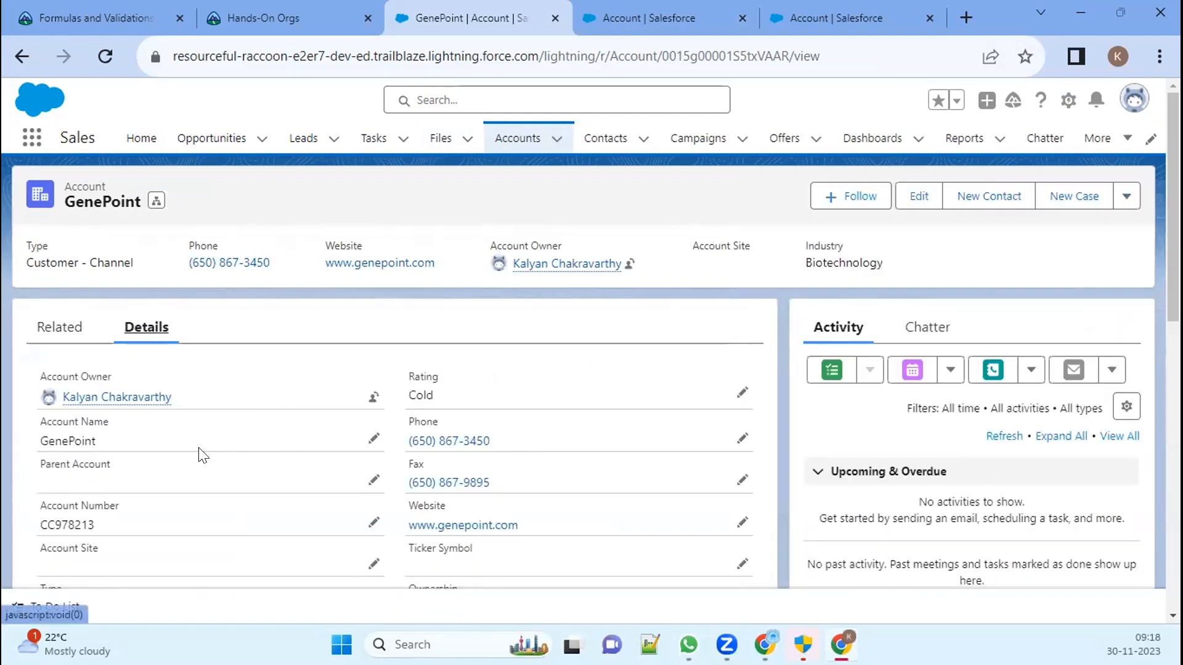
pyautogui.scroll(-3, 203, 456)
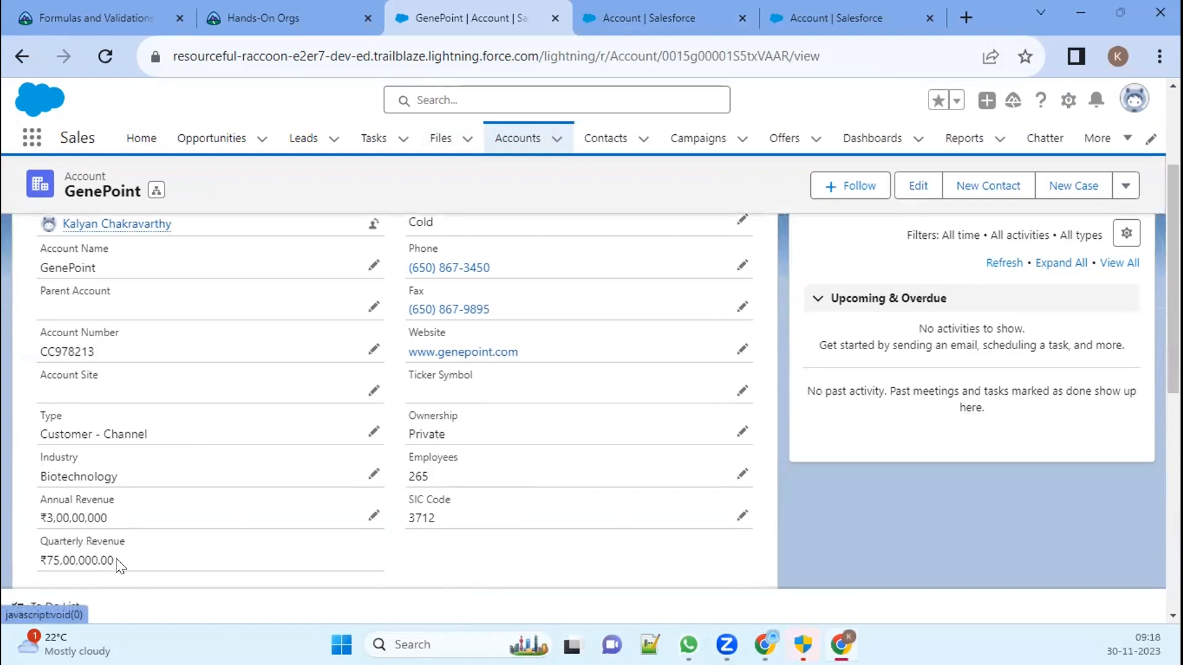
pyautogui.moveTo(119, 565); pyautogui.dragTo(23, 549)
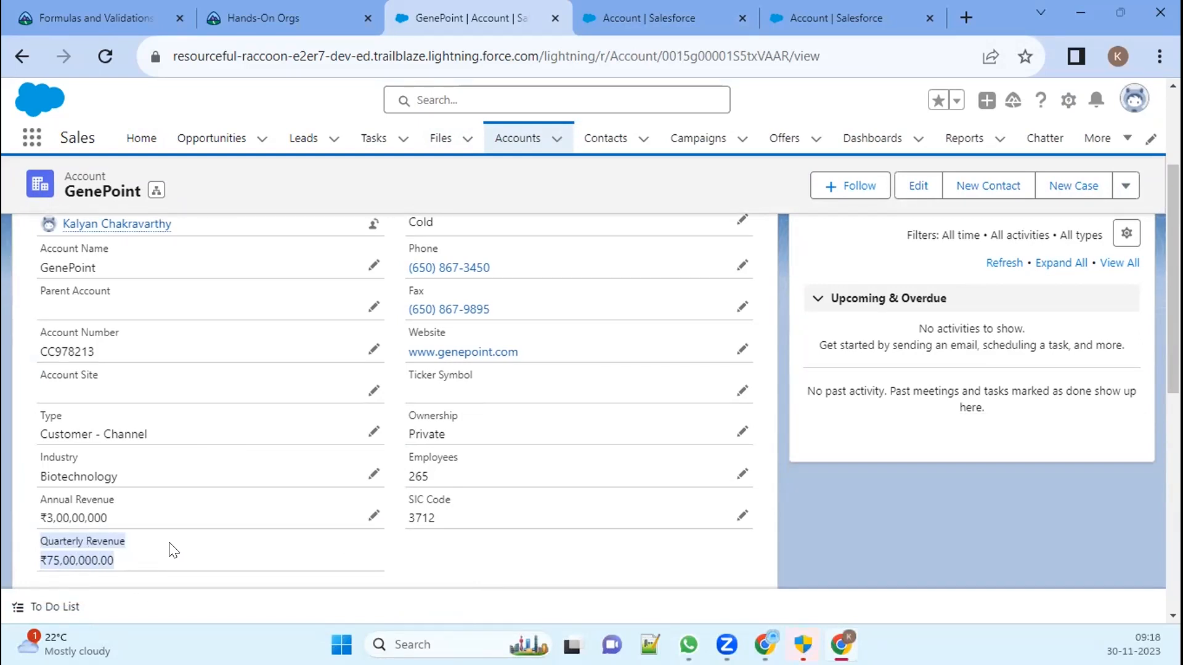
# Step: Set GenePoint's Annual Revenue to 10000000, save the record, and check the recalculated Quarterly Revenue
pyautogui.click(374, 516)
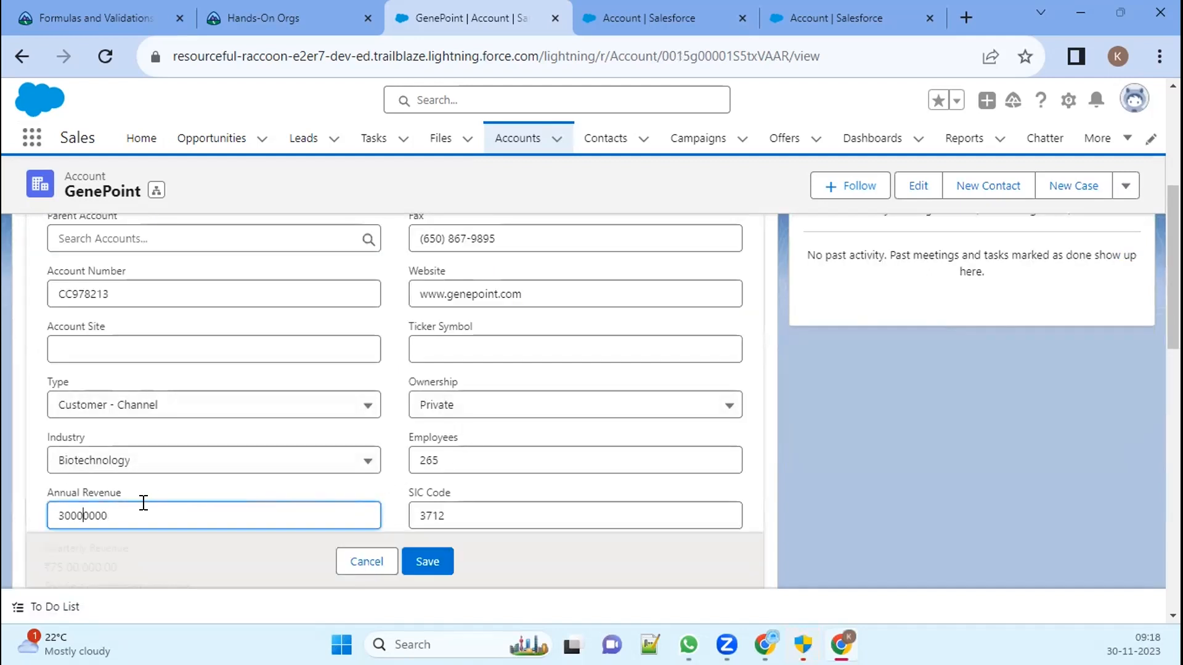
pyautogui.press('Delete')
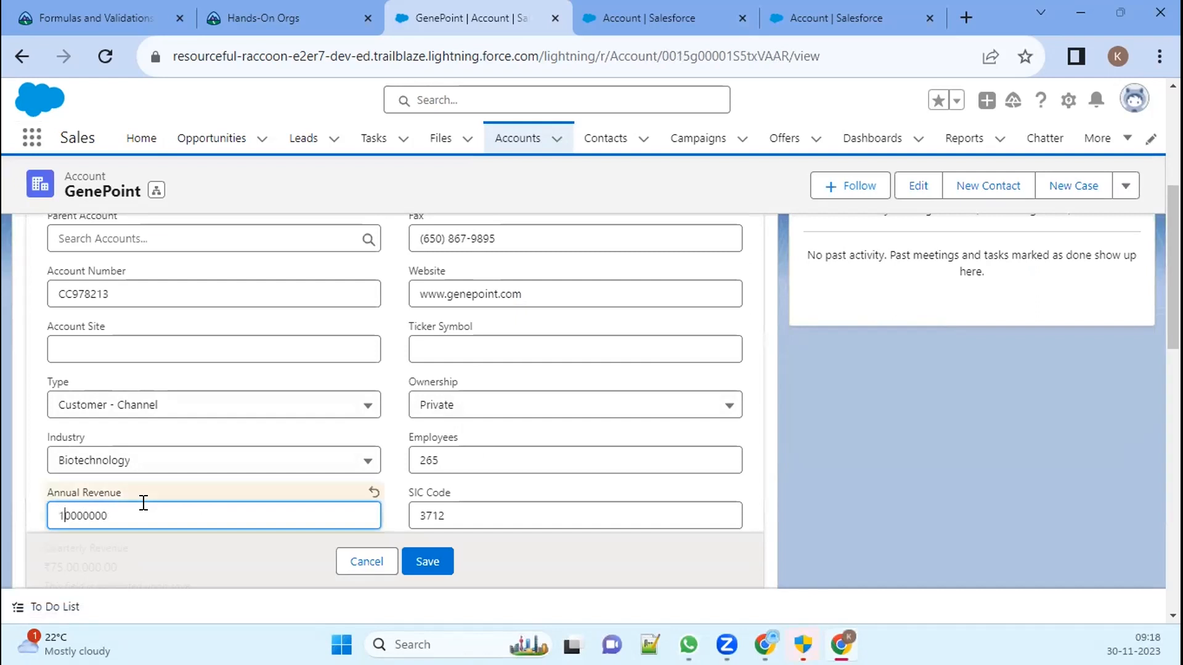
pyautogui.write('1')
pyautogui.click(429, 561)
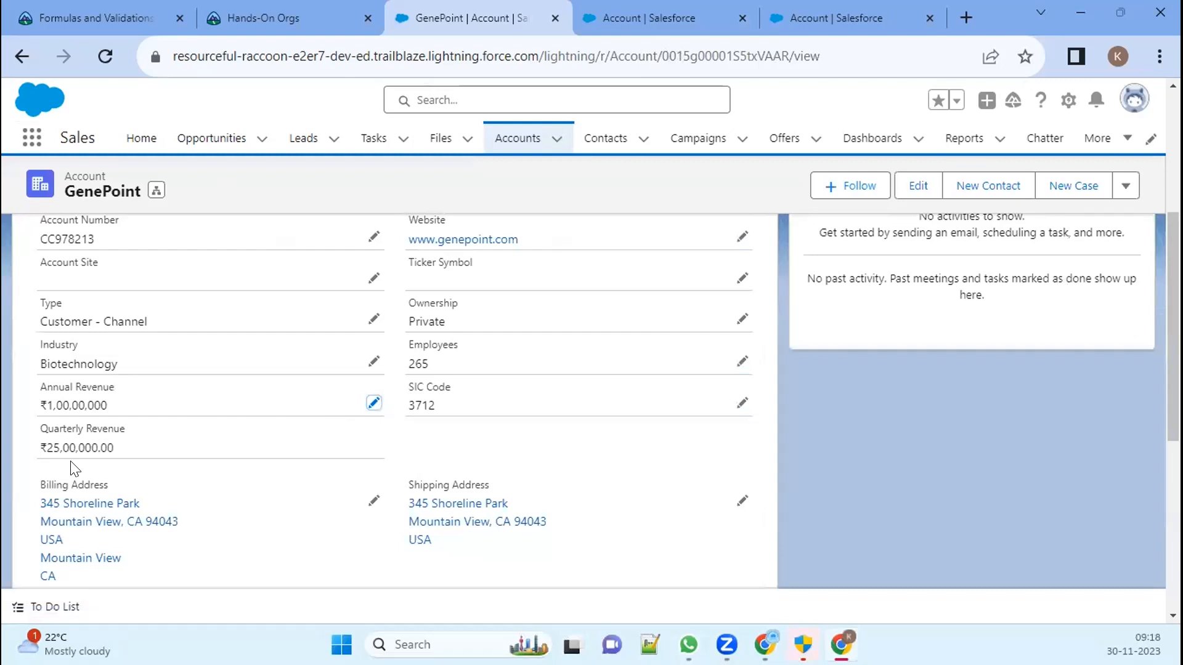
pyautogui.moveTo(135, 452); pyautogui.dragTo(3, 455)
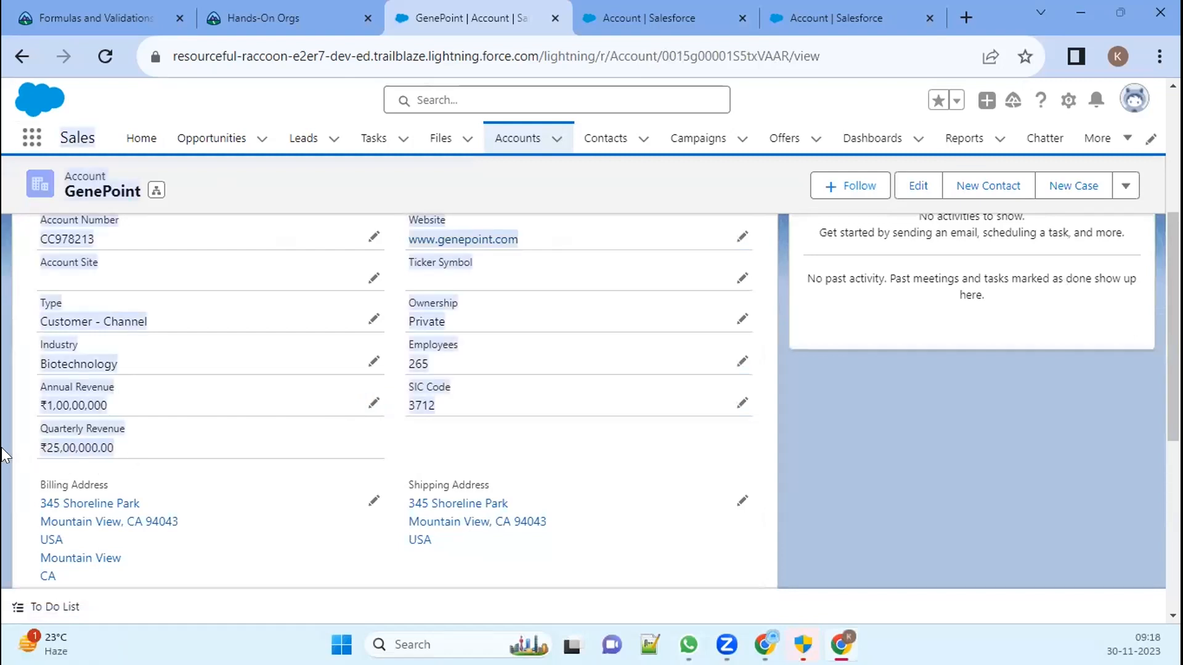
pyautogui.click(174, 439)
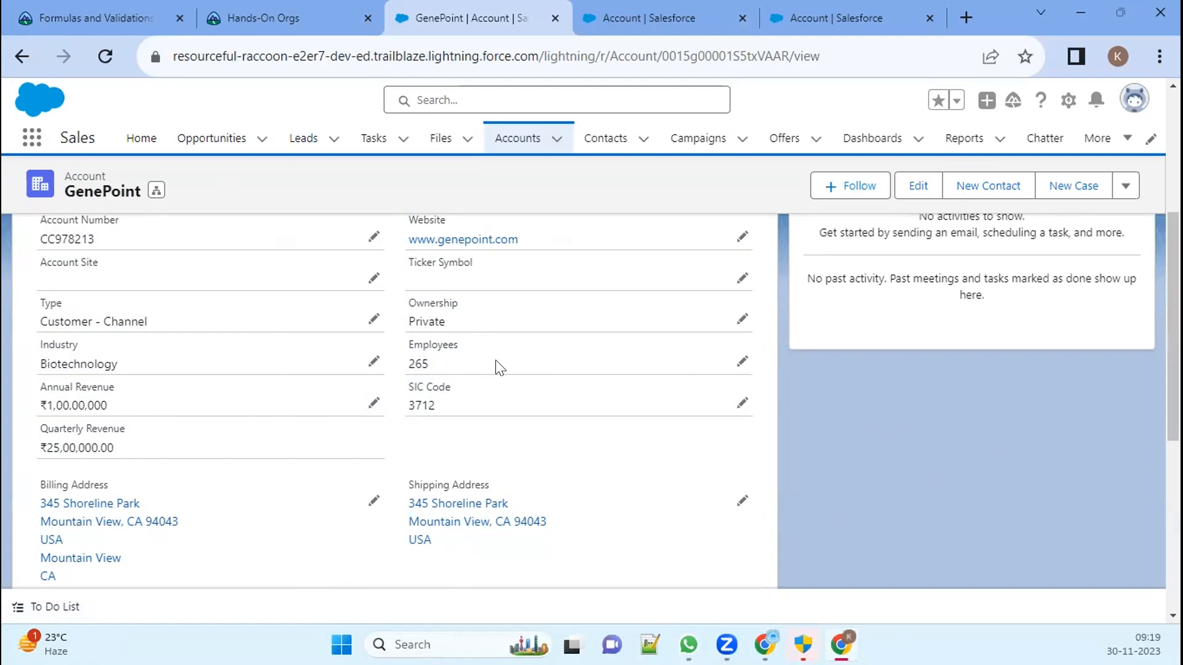
# Step: Open the first contact in the recently viewed Contacts list and review the fields in its details
pyautogui.scroll(5, 497, 364)
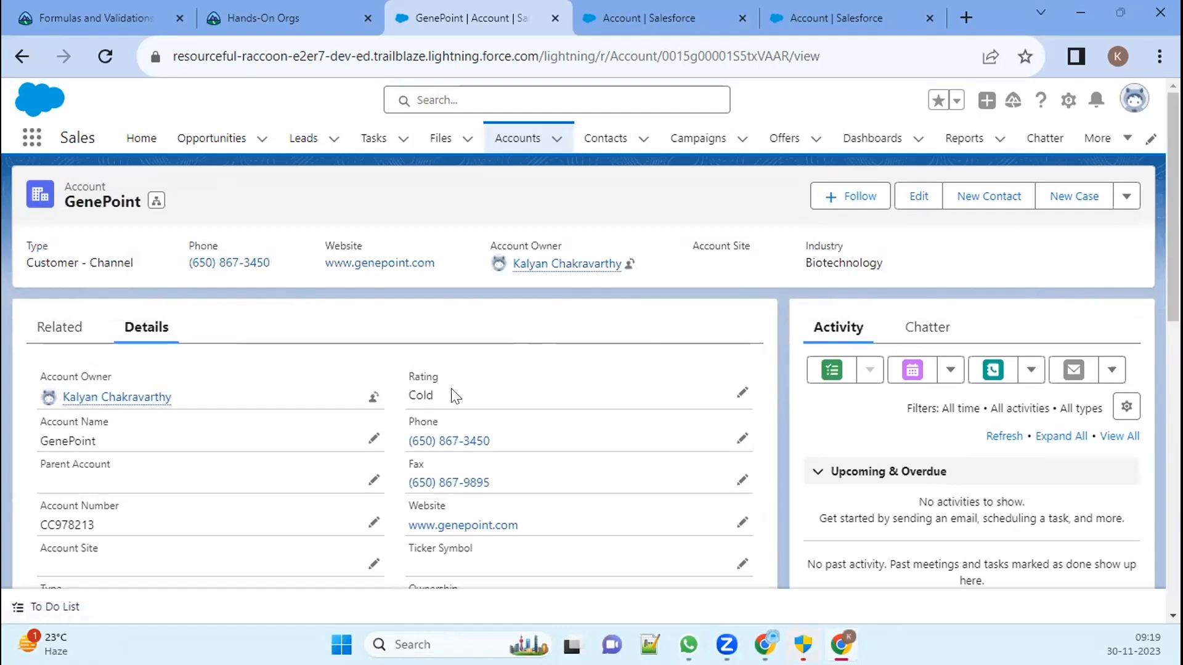
pyautogui.scroll(-6, 258, 346)
pyautogui.scroll(6, 304, 441)
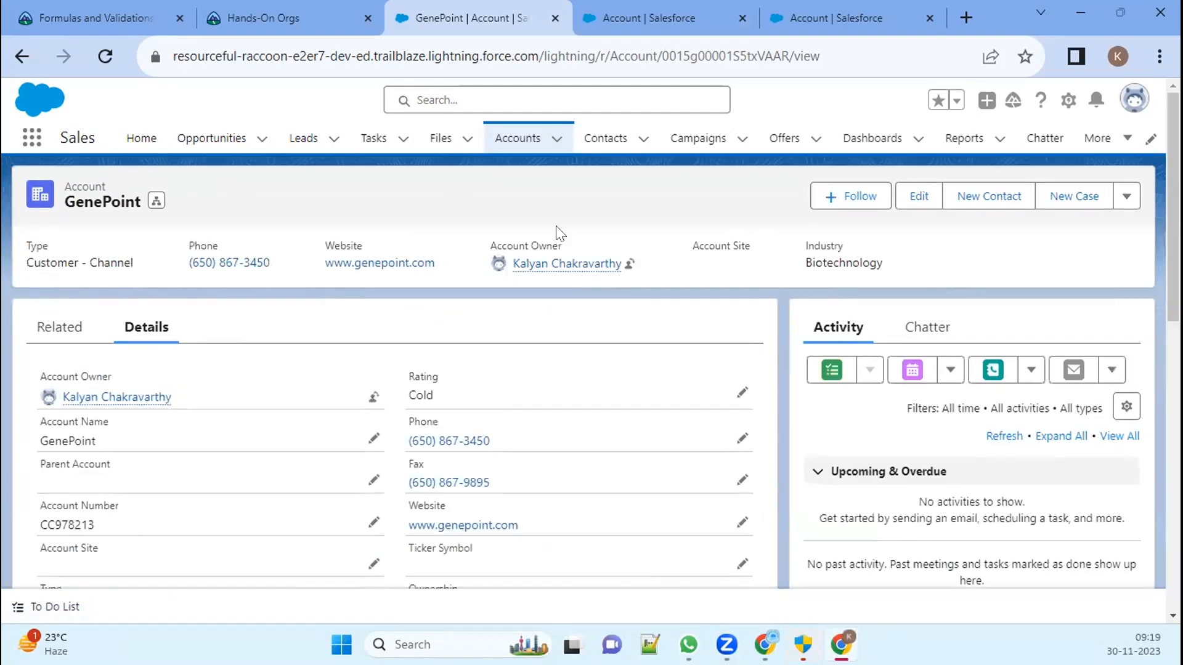
pyautogui.click(597, 139)
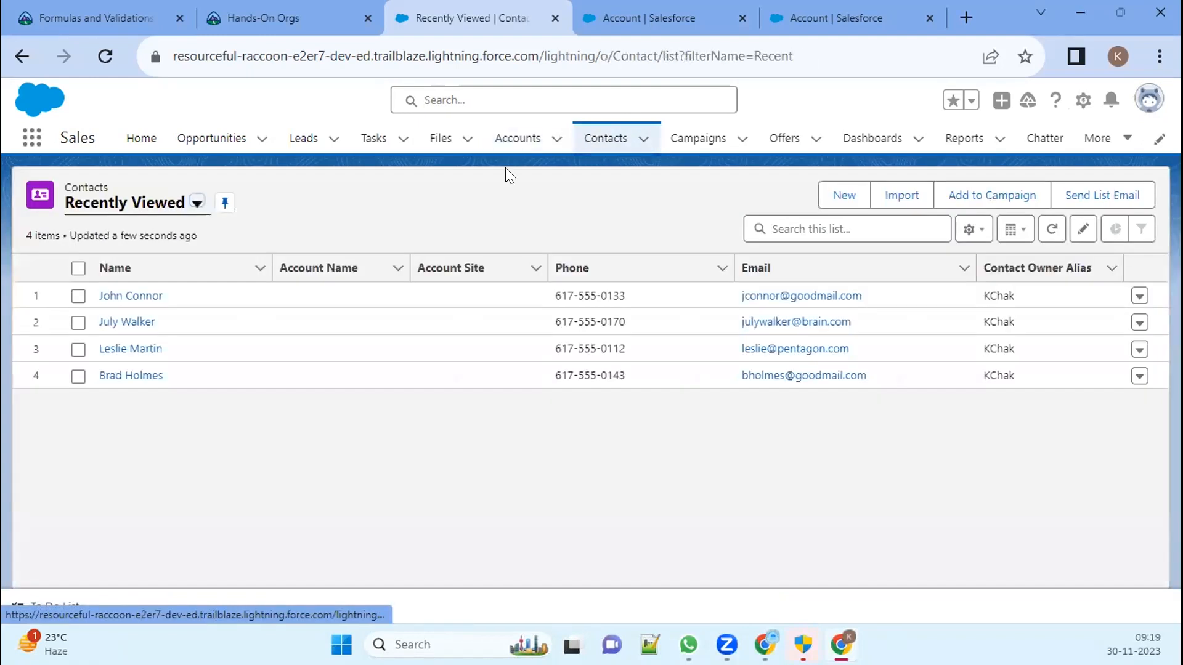
pyautogui.click(130, 295)
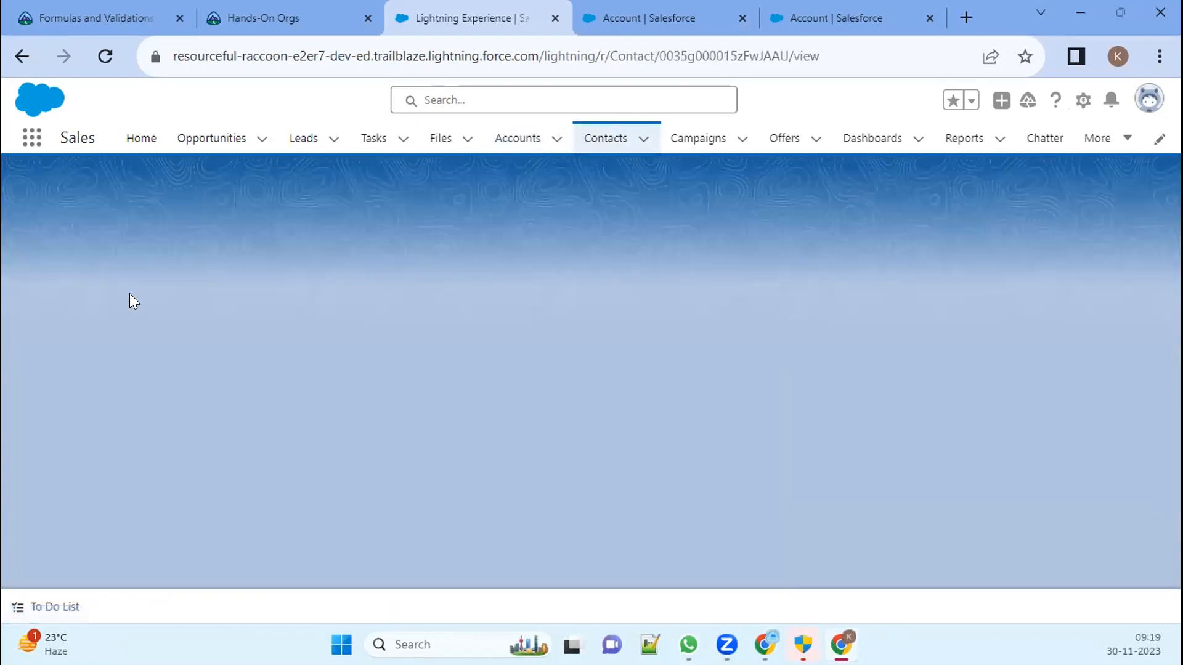
pyautogui.click(134, 329)
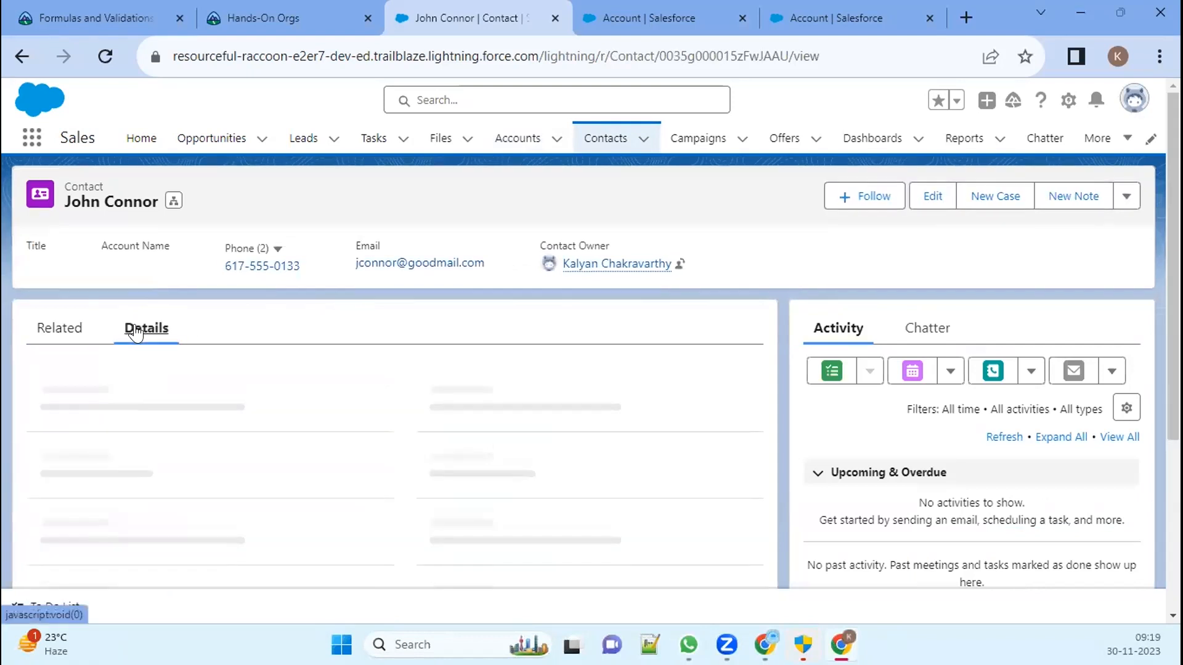
pyautogui.scroll(-3, 367, 410)
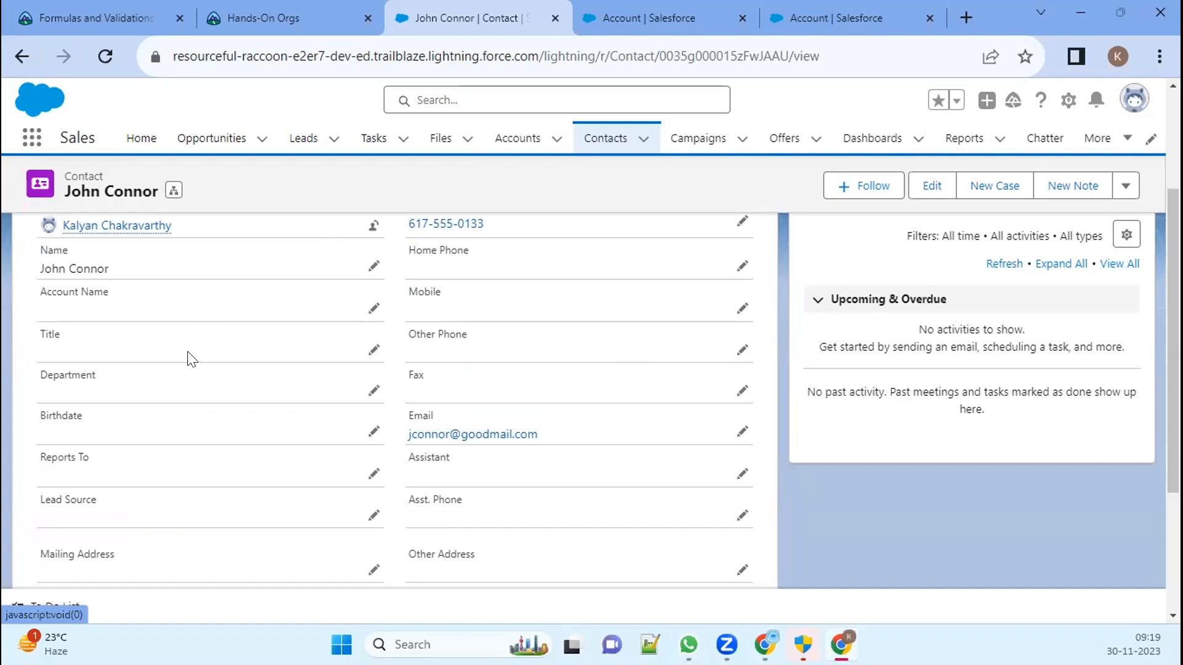
pyautogui.scroll(-3, 432, 524)
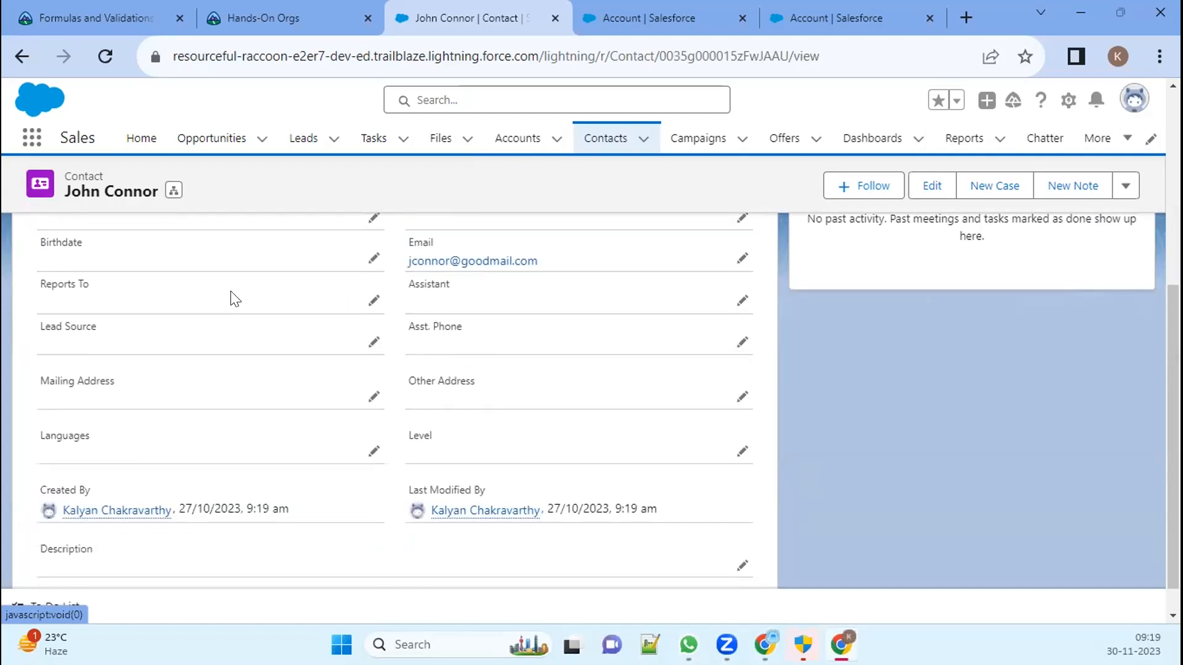
pyautogui.scroll(6, 570, 488)
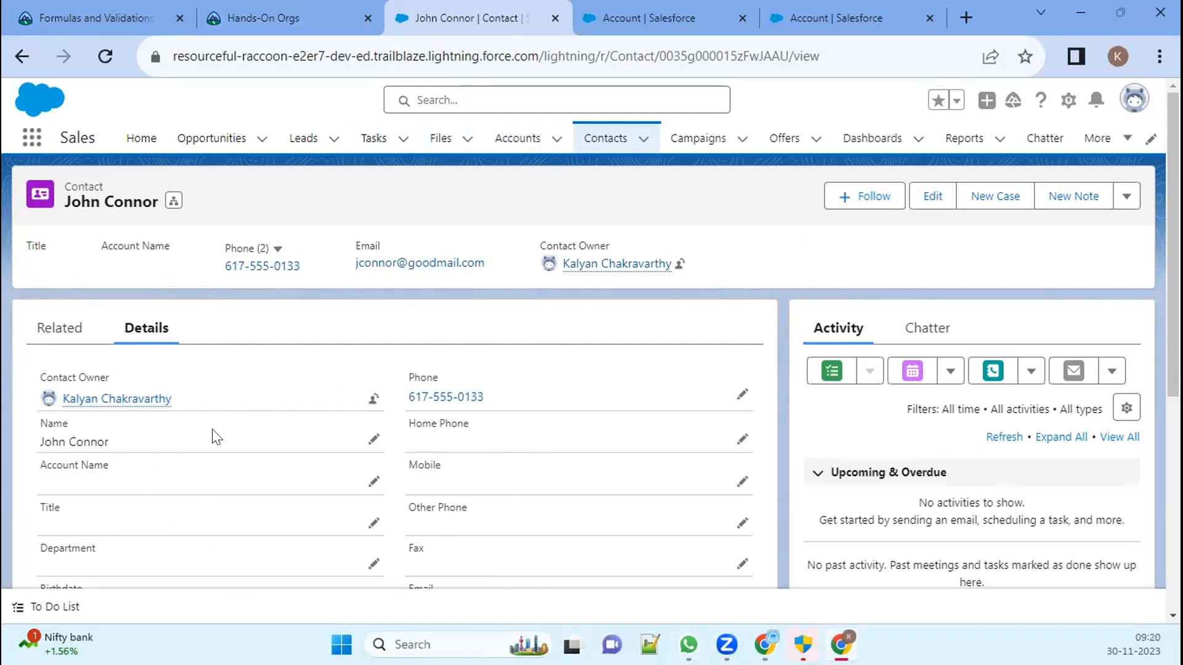
# Step: Set the contact's Account Name to GenePoint, save the record, and look through its detail fields
pyautogui.click(373, 479)
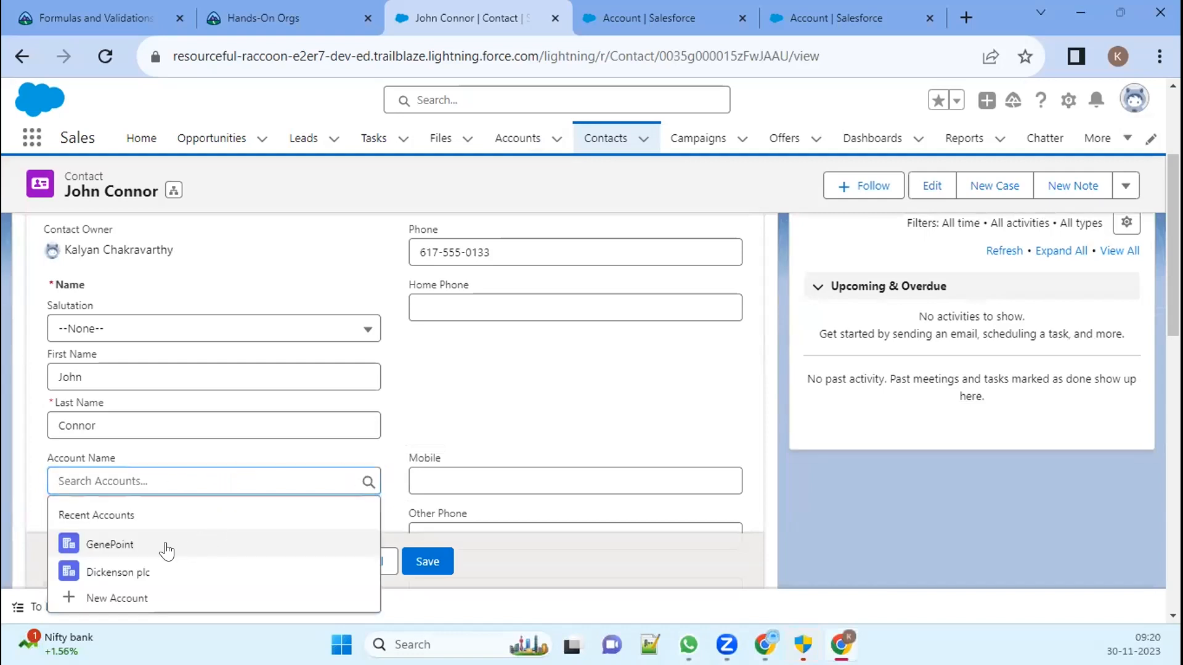
pyautogui.click(170, 542)
pyautogui.click(425, 561)
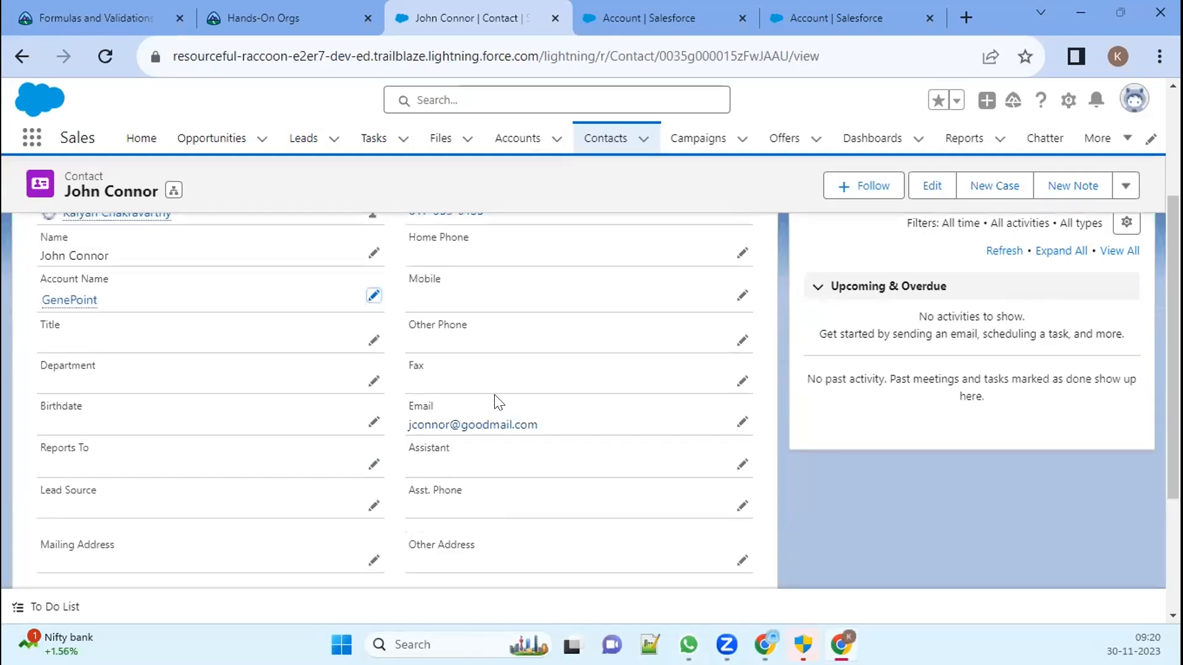
pyautogui.scroll(3, 499, 402)
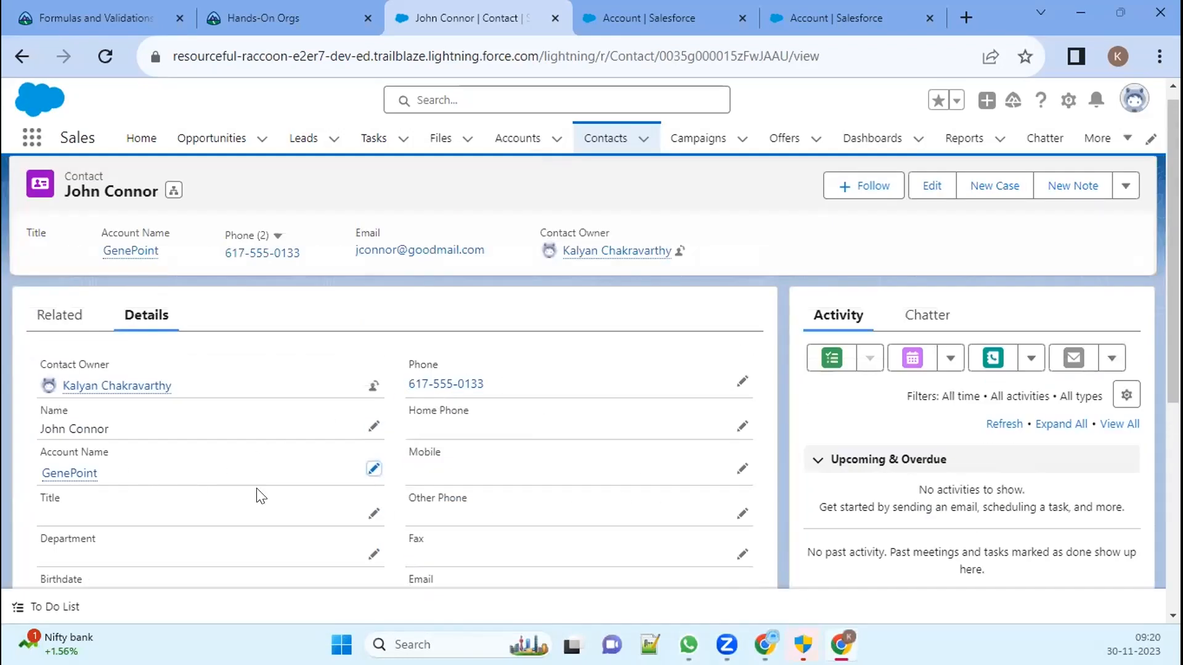
pyautogui.scroll(-5, 227, 409)
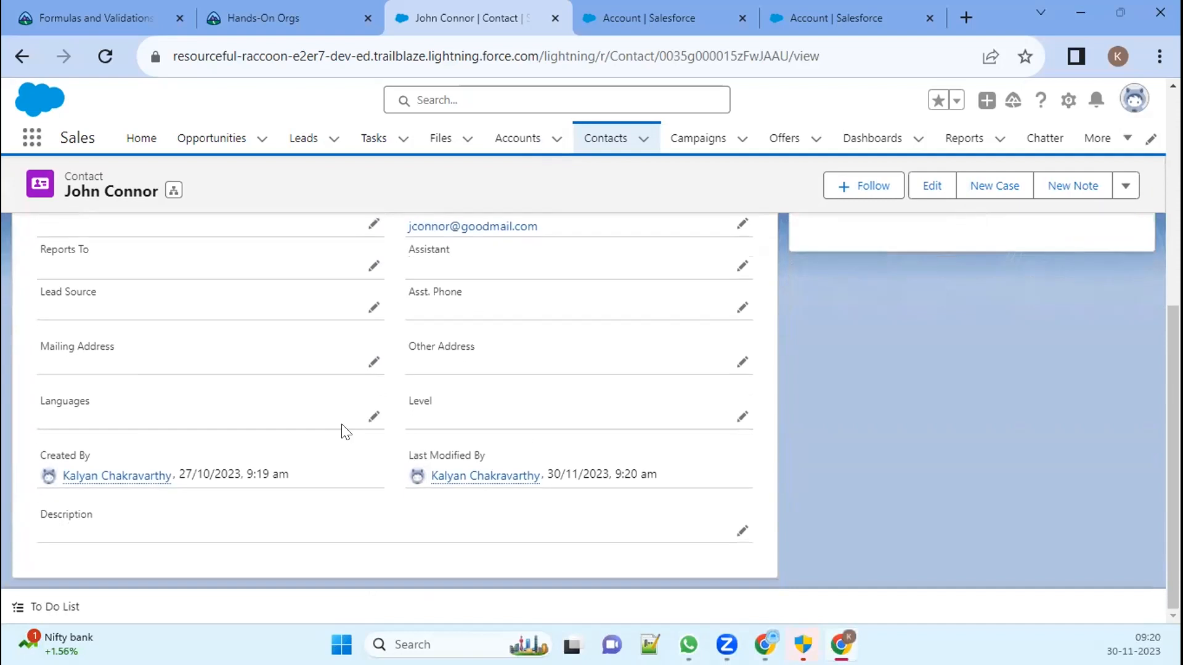
pyautogui.scroll(5, 298, 453)
pyautogui.scroll(-3, 359, 401)
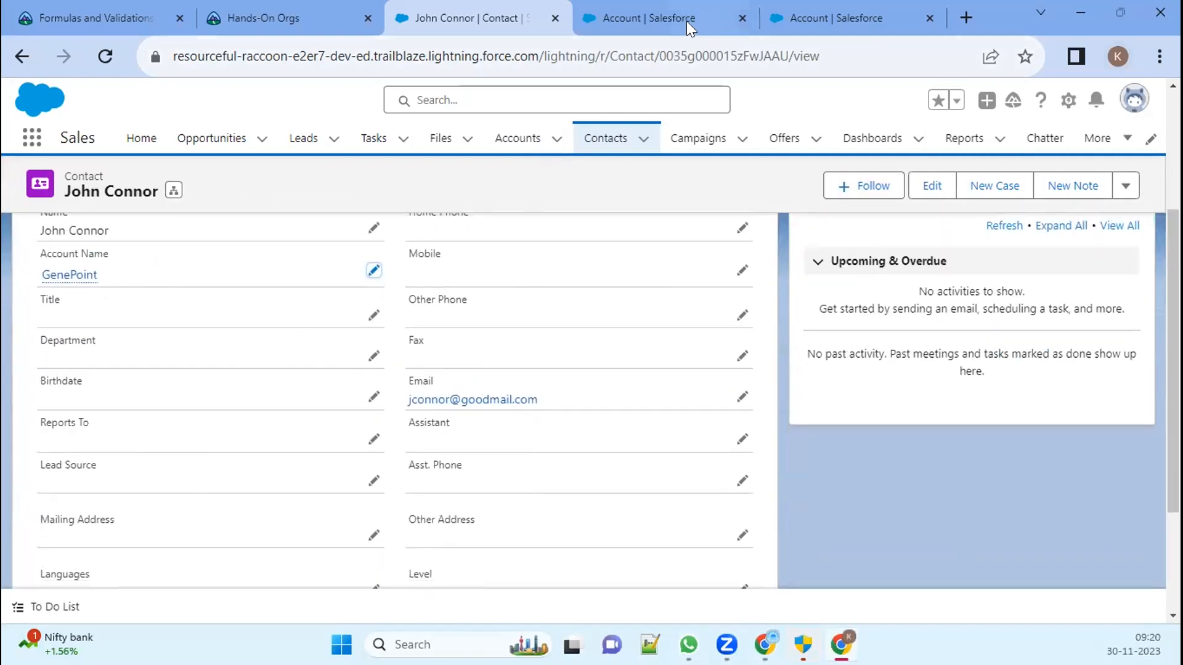
# Step: Return to the Account setup browser tab, find the Contact object in Object Manager, and open its Fields & Relationships
pyautogui.click(666, 14)
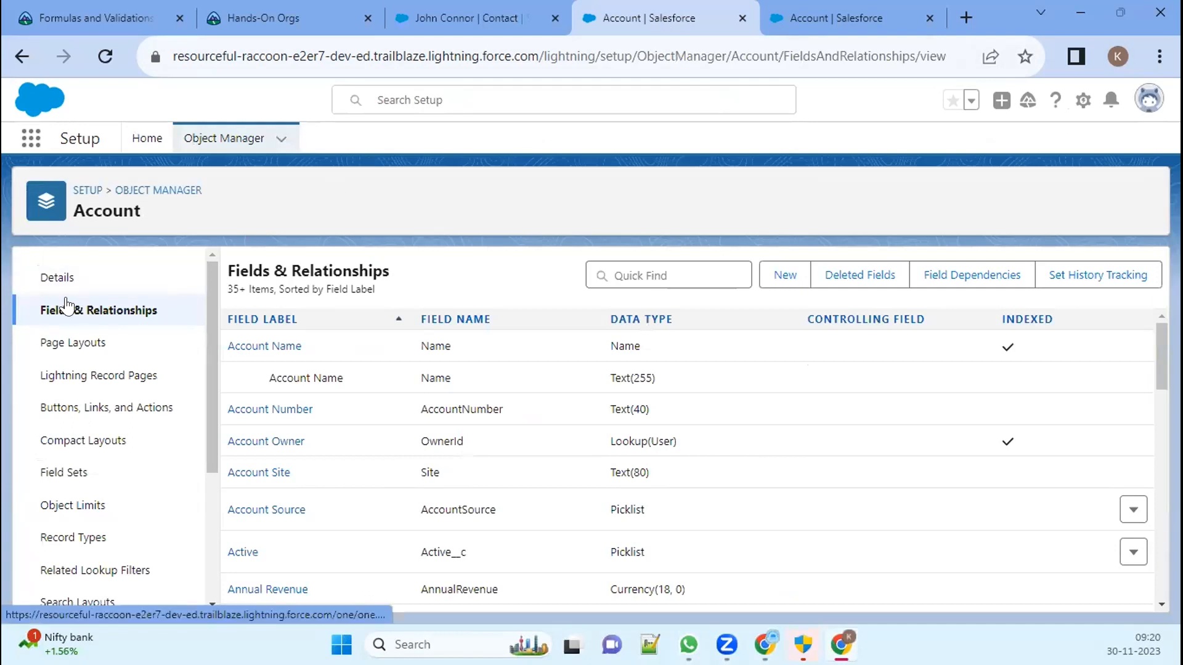
pyautogui.click(140, 189)
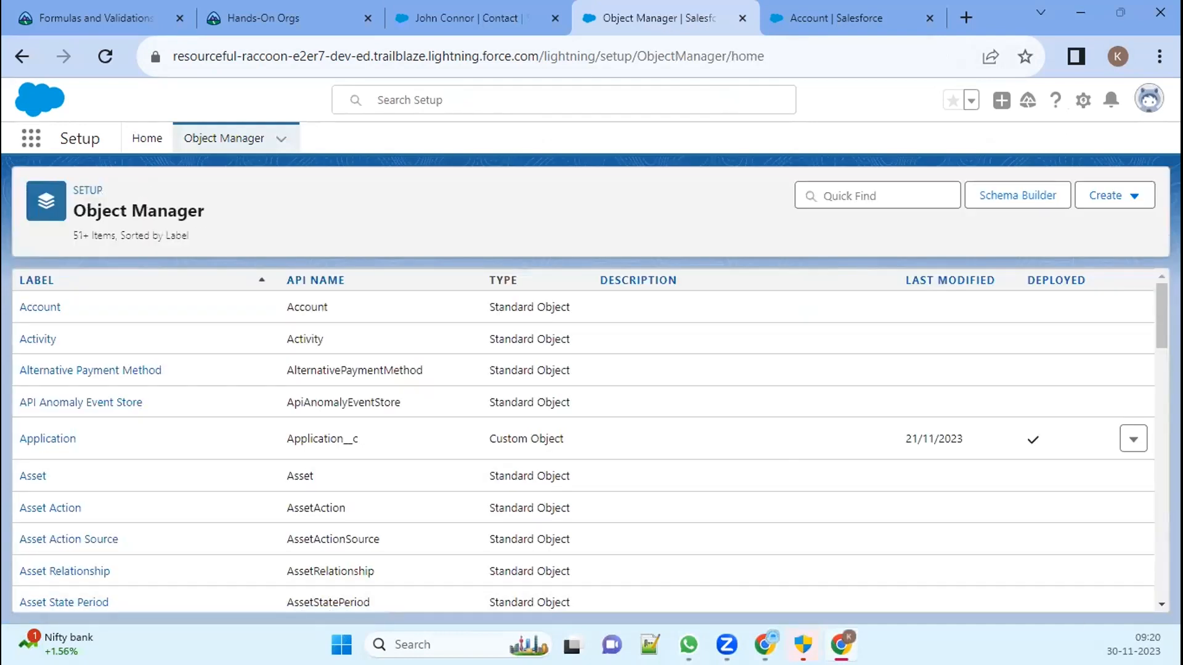
pyautogui.click(871, 186)
pyautogui.write('contact')
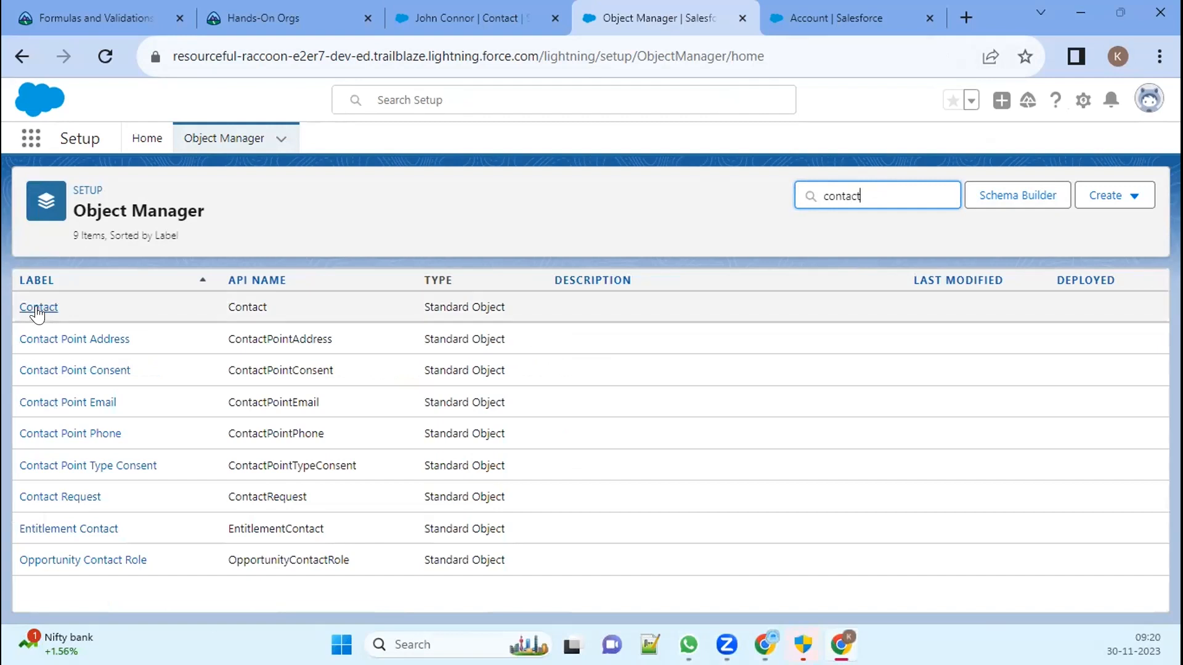
pyautogui.click(37, 311)
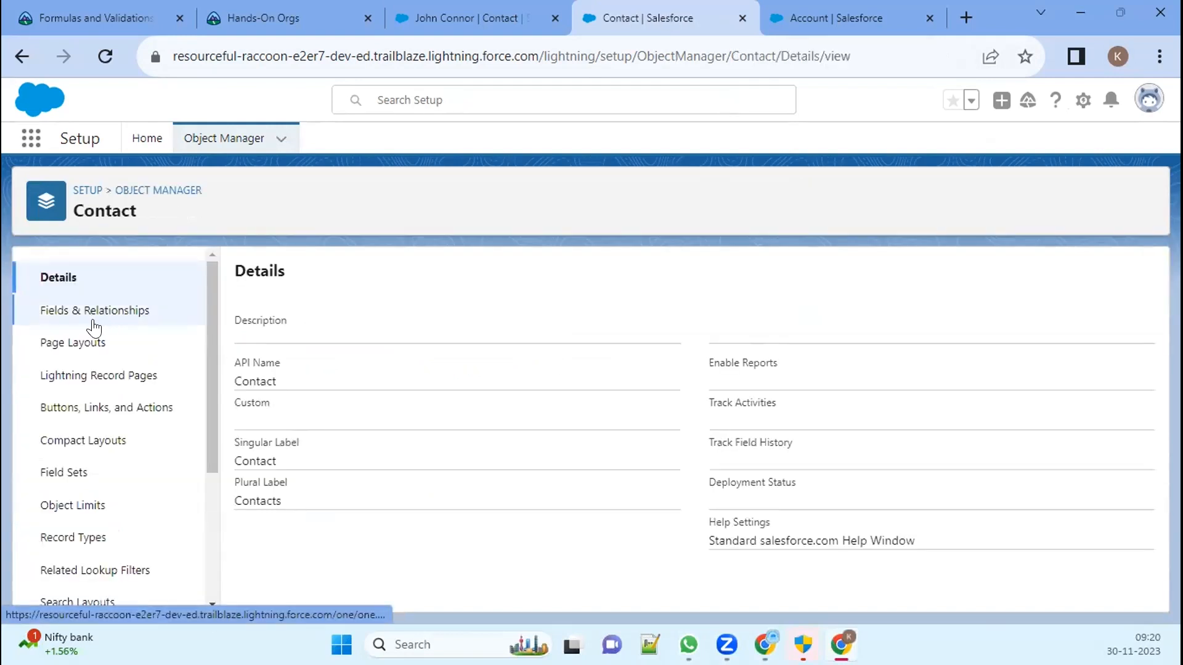
pyautogui.click(95, 311)
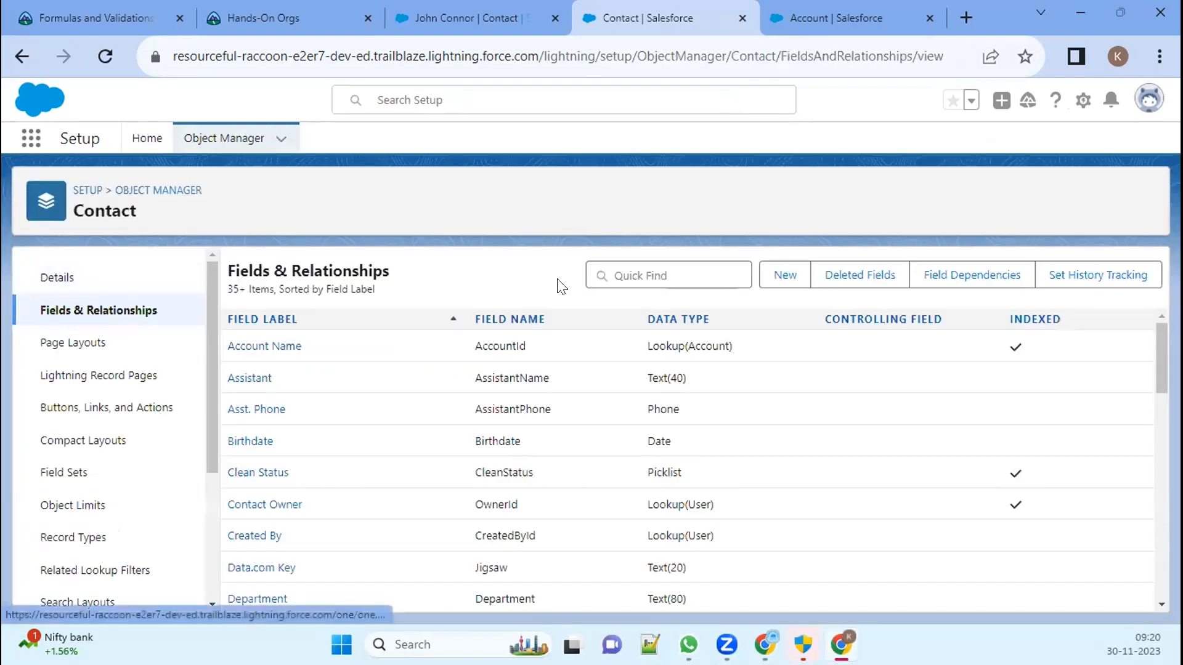
# Step: Start a new custom field of type Formula on the Contact object and continue to the output type
pyautogui.click(779, 283)
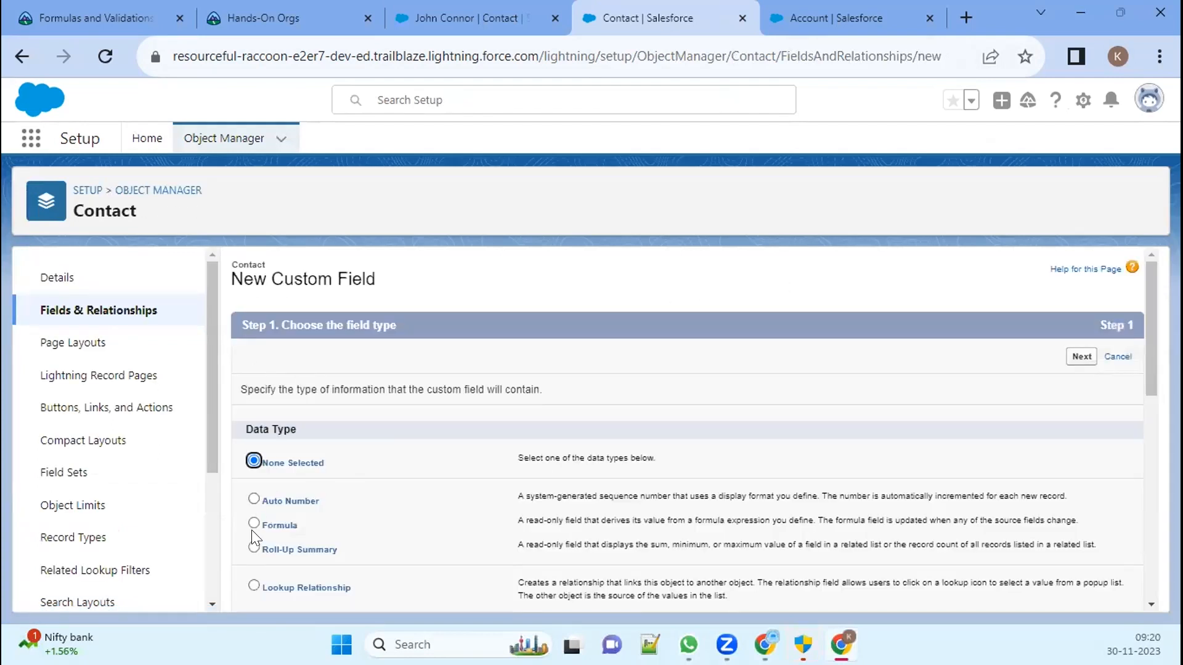
pyautogui.click(253, 523)
pyautogui.scroll(-9, 753, 525)
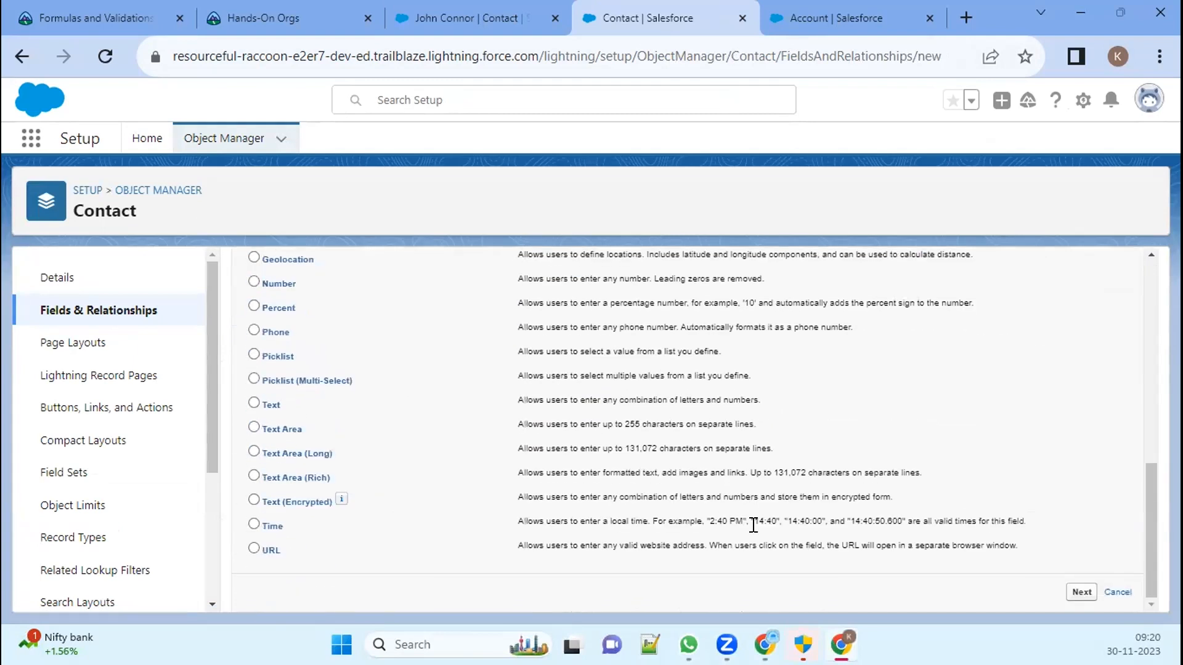
pyautogui.click(1081, 592)
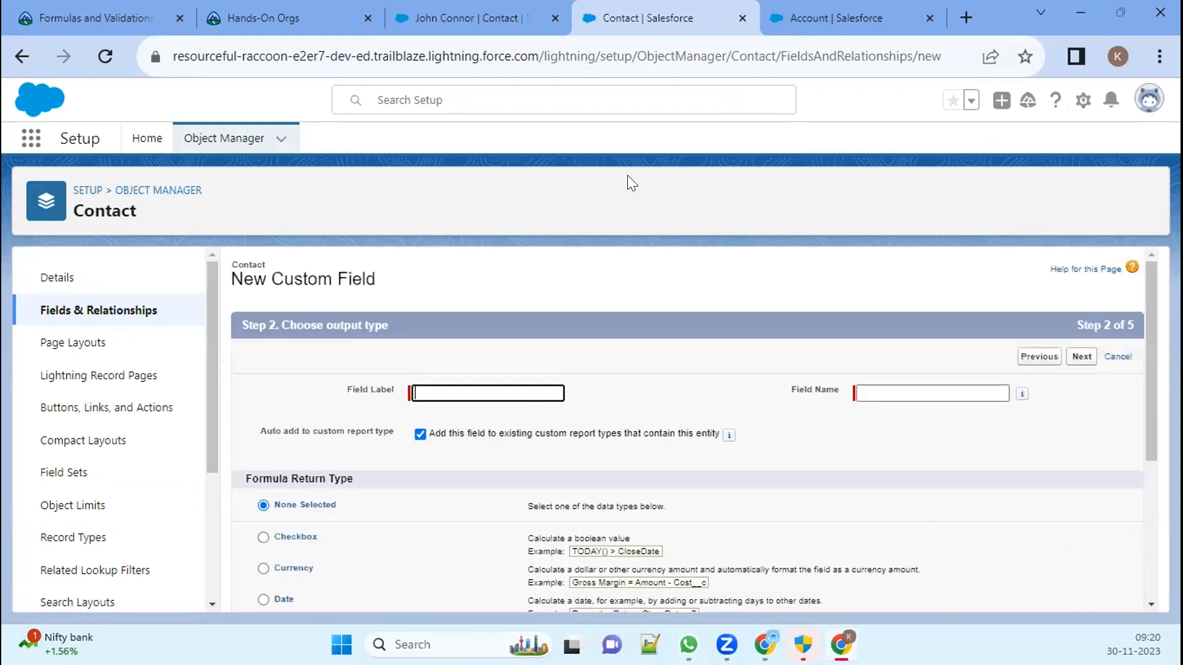
# Step: Switch to the contact record's browser tab and review the Account Name lookup in its details
pyautogui.click(451, 17)
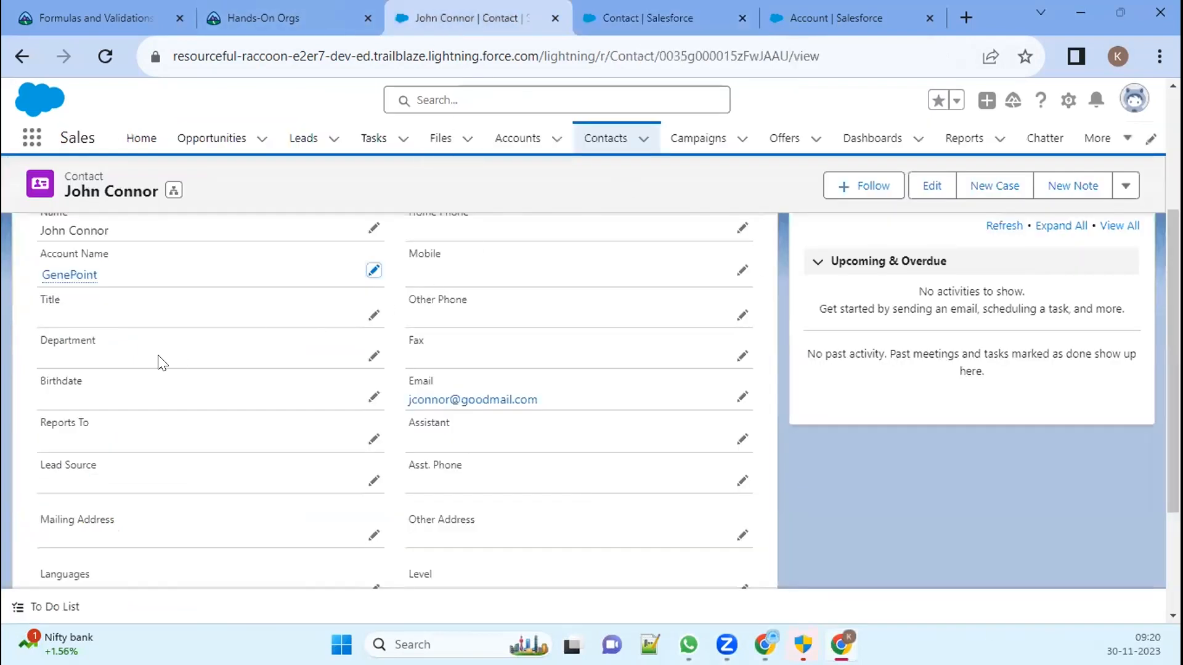
pyautogui.scroll(3, 157, 351)
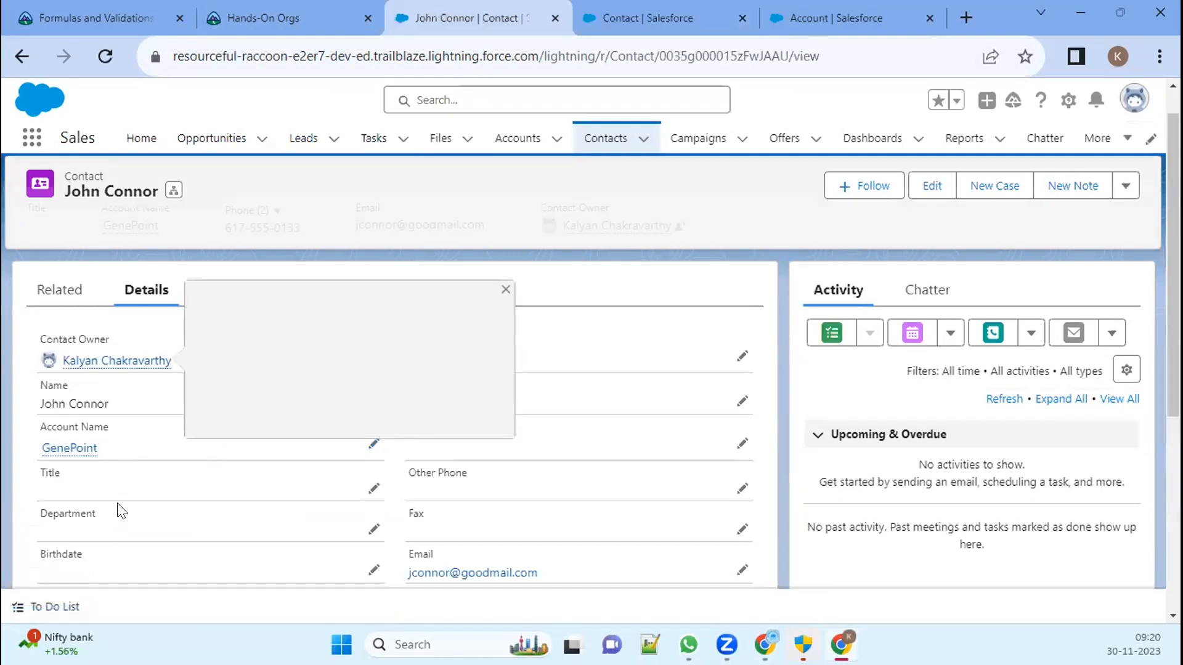
pyautogui.moveTo(68, 457)
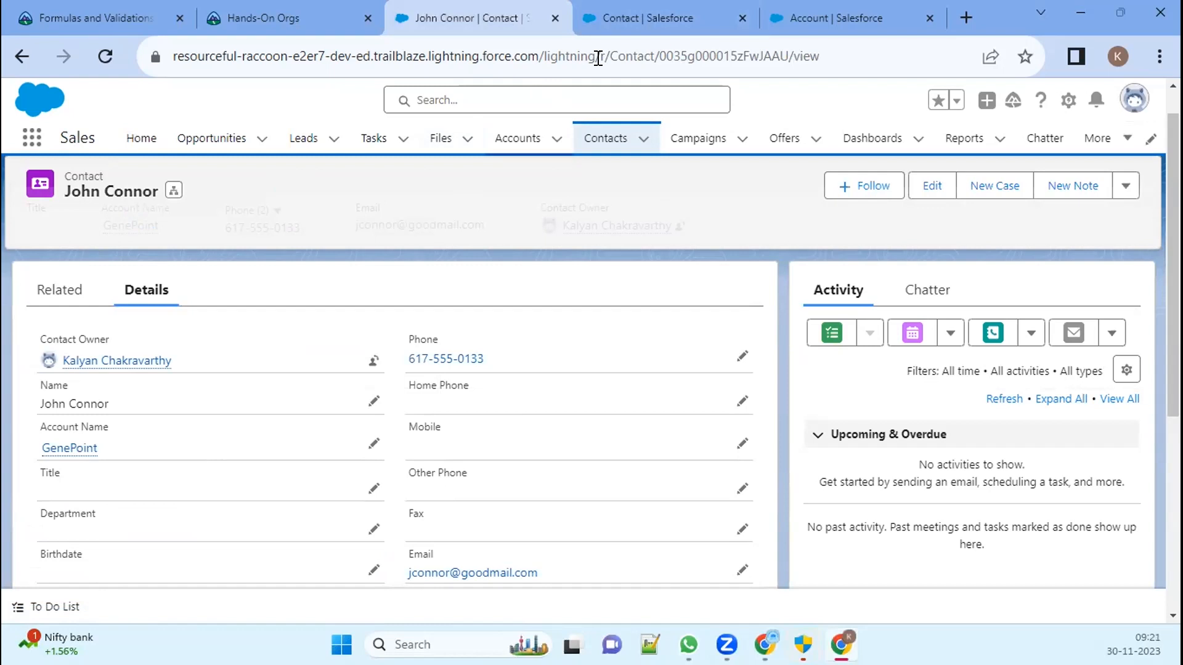
# Step: In the Account setup browser tab, search the Account fields for "acco" and examine the Account Number field
pyautogui.click(843, 12)
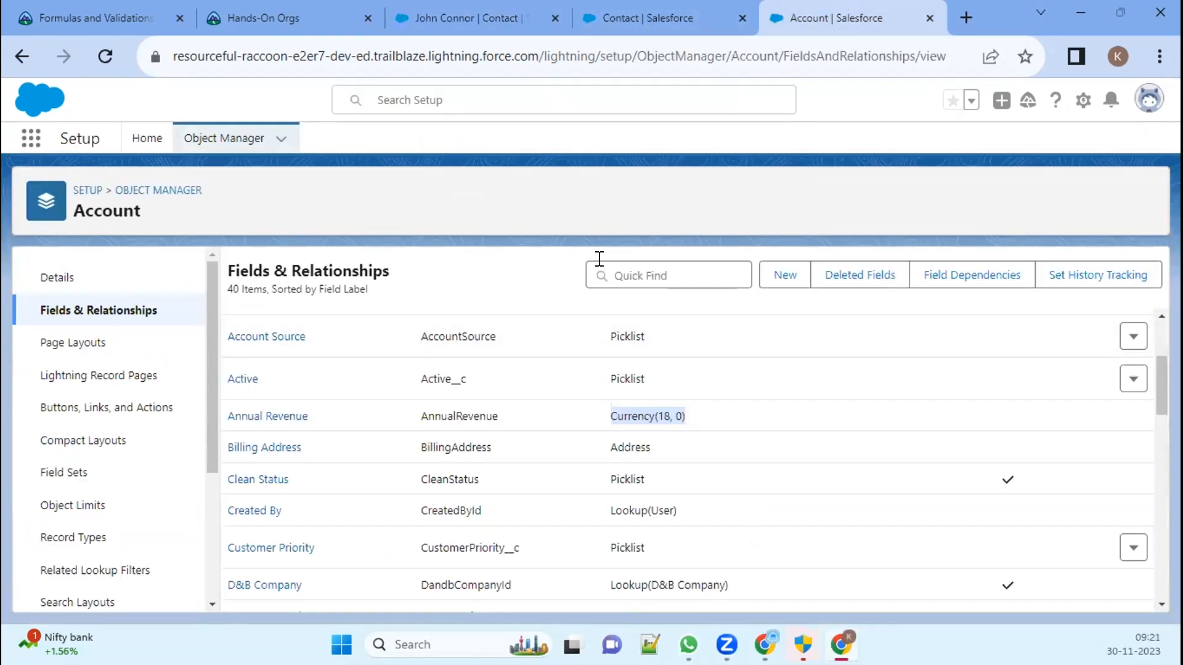
pyautogui.click(626, 279)
pyautogui.write('acco')
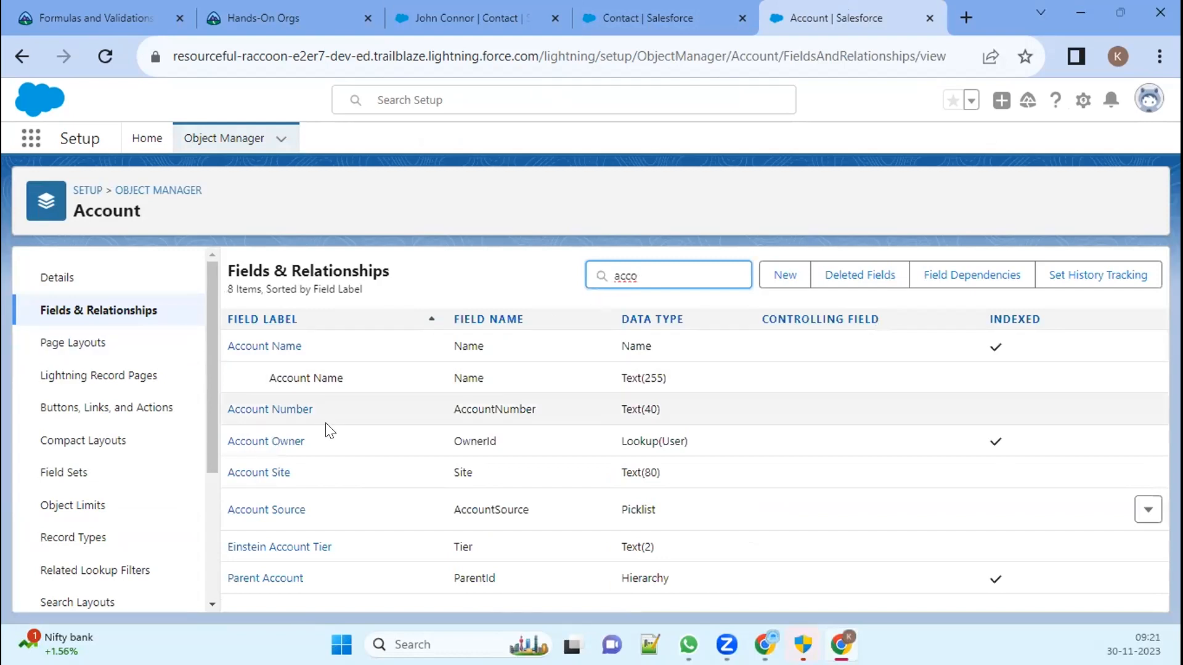
pyautogui.moveTo(326, 408); pyautogui.dragTo(223, 408)
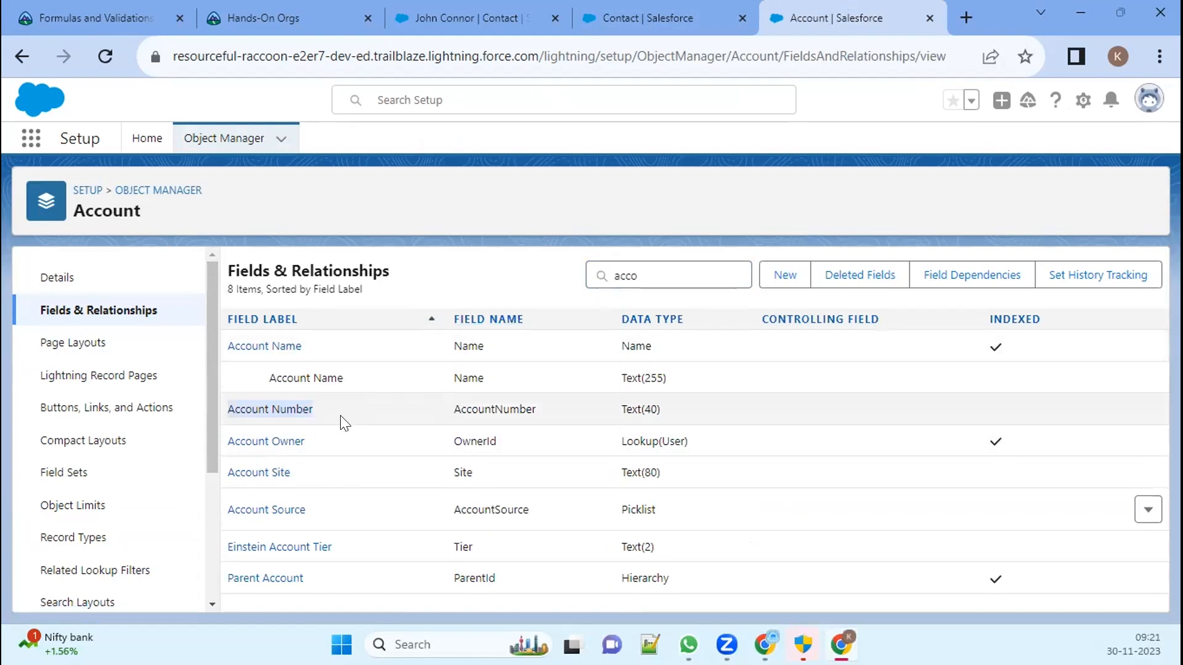
pyautogui.moveTo(298, 409); pyautogui.dragTo(517, 14)
pyautogui.click(622, 9)
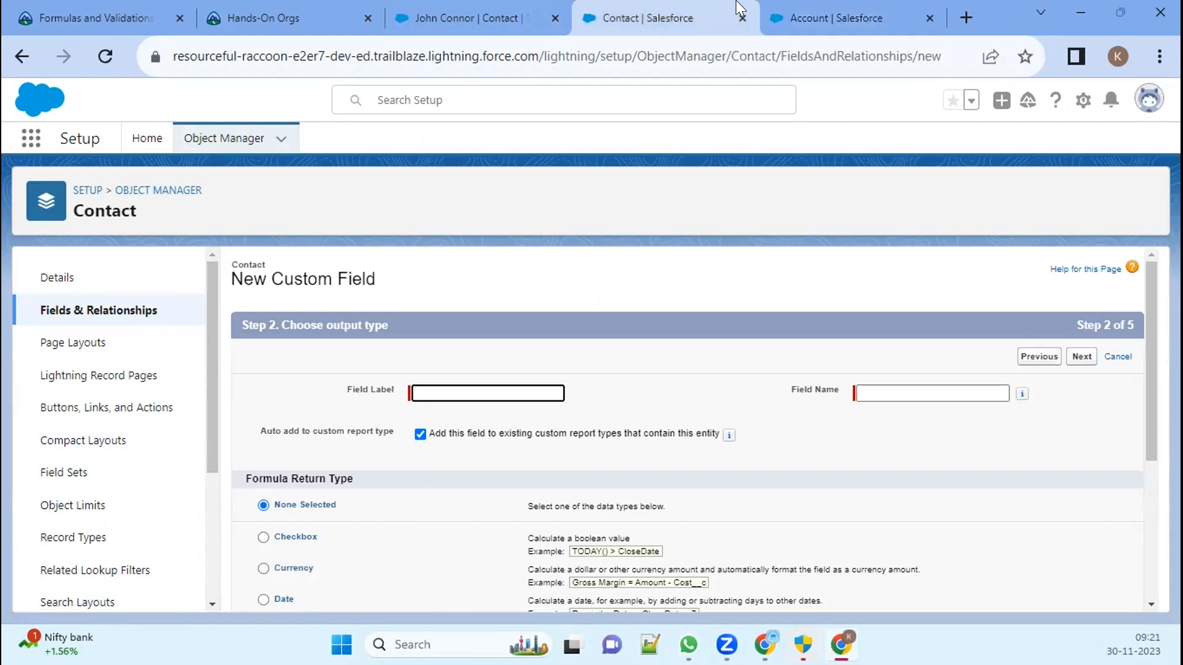
pyautogui.click(796, 6)
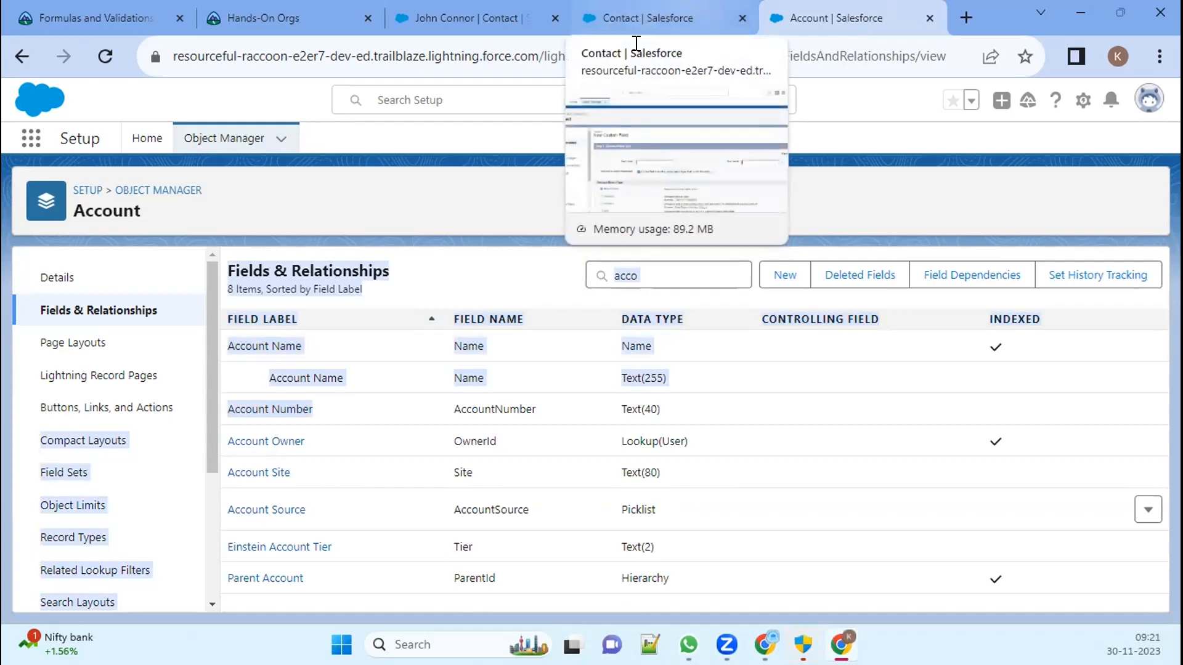
# Step: Return to the new Contact custom field and label it "Account Number Of Ass Acc"
pyautogui.click(658, 18)
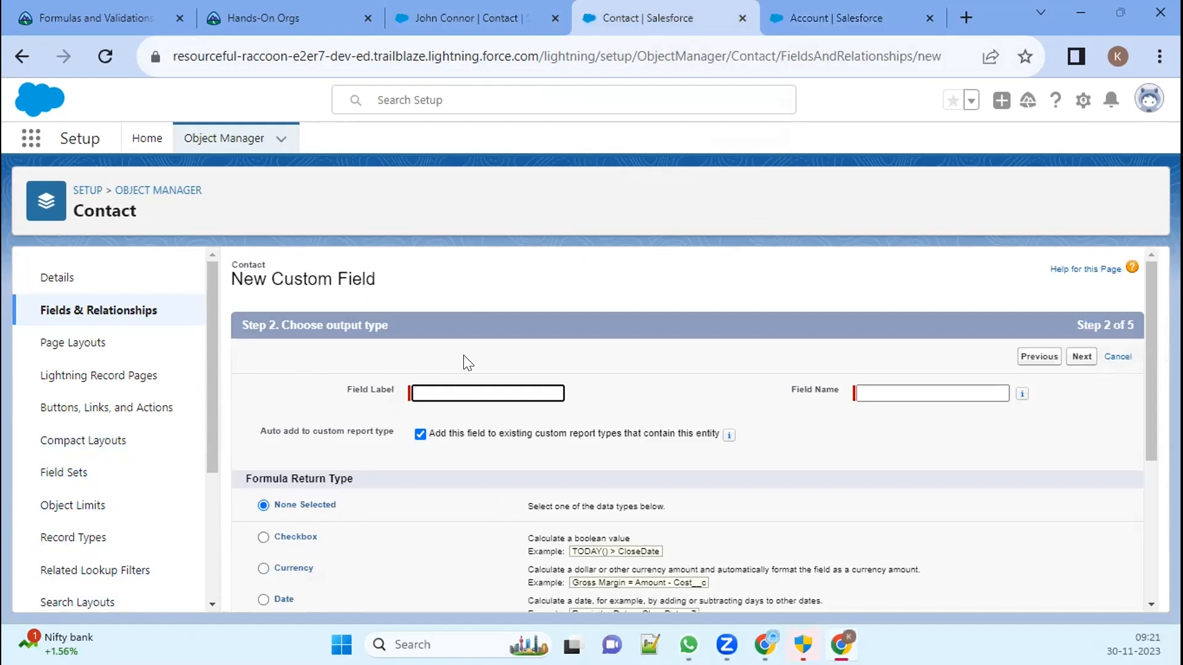
pyautogui.click(442, 391)
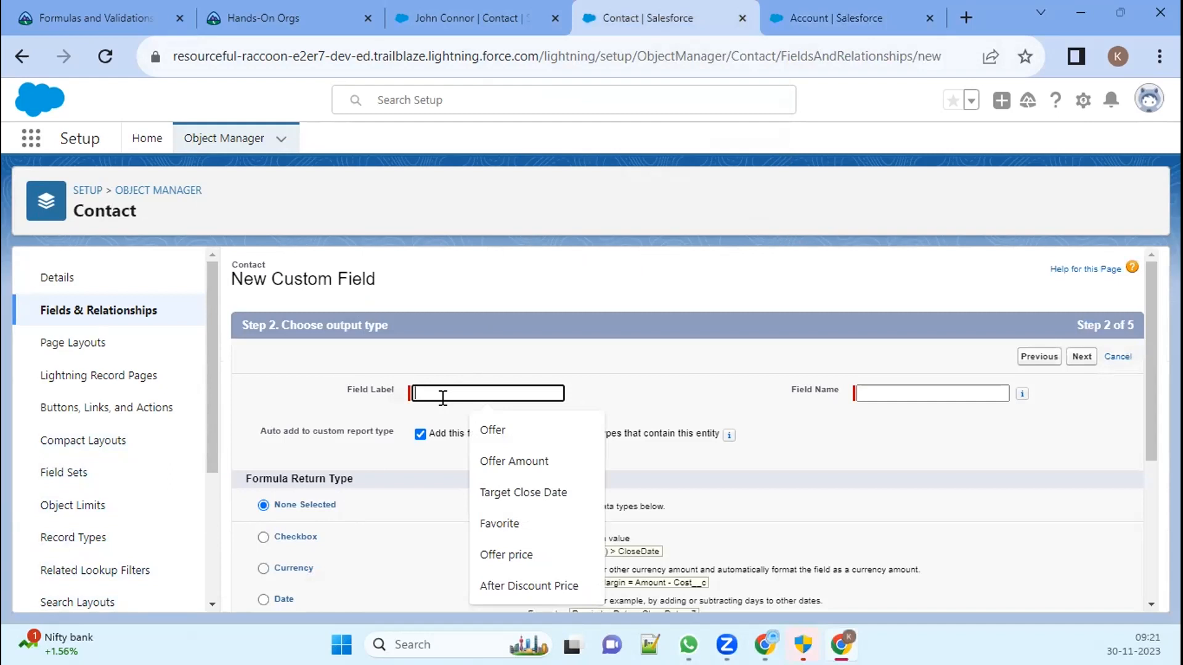
pyautogui.write('Account Number Of Ass Av')
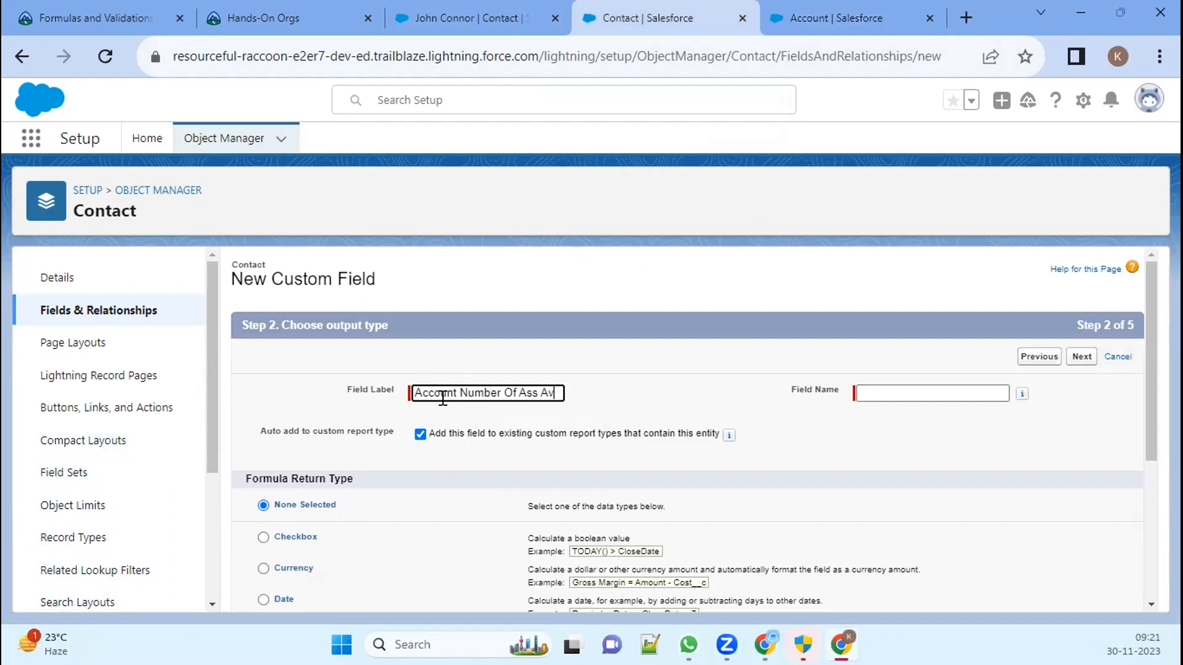
pyautogui.press('BackSpace')
pyautogui.write('cc')
pyautogui.click(874, 392)
# Step: Set the formula return type to Text and continue to the formula entry page
pyautogui.scroll(-3, 503, 447)
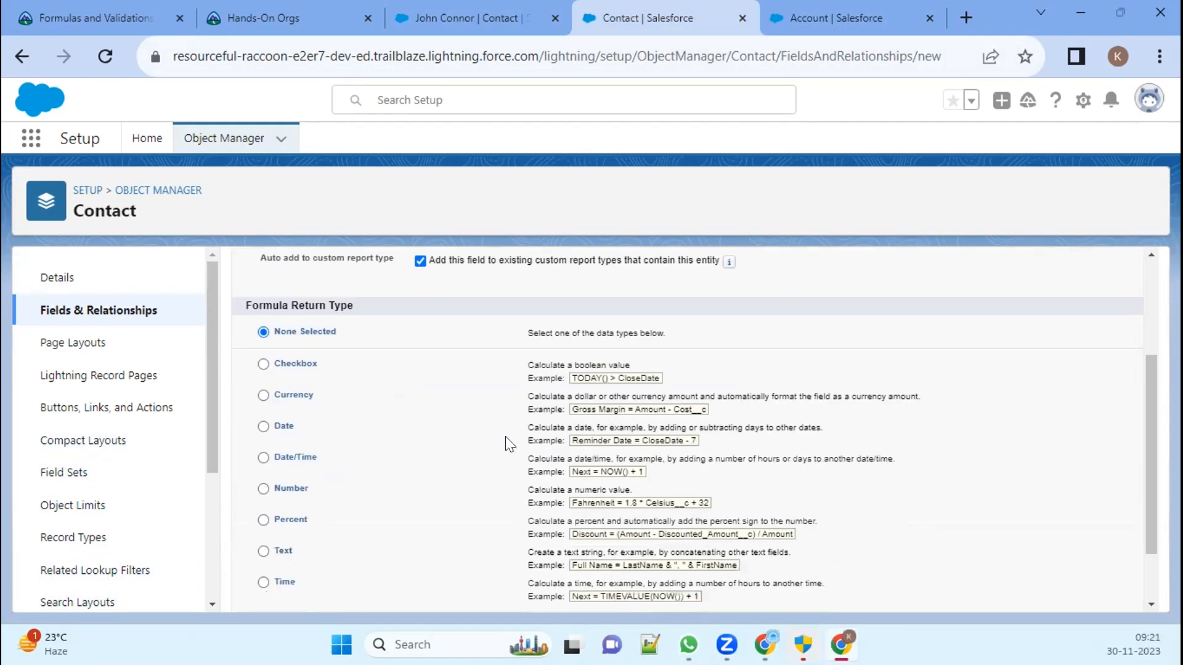
pyautogui.scroll(-2, 304, 507)
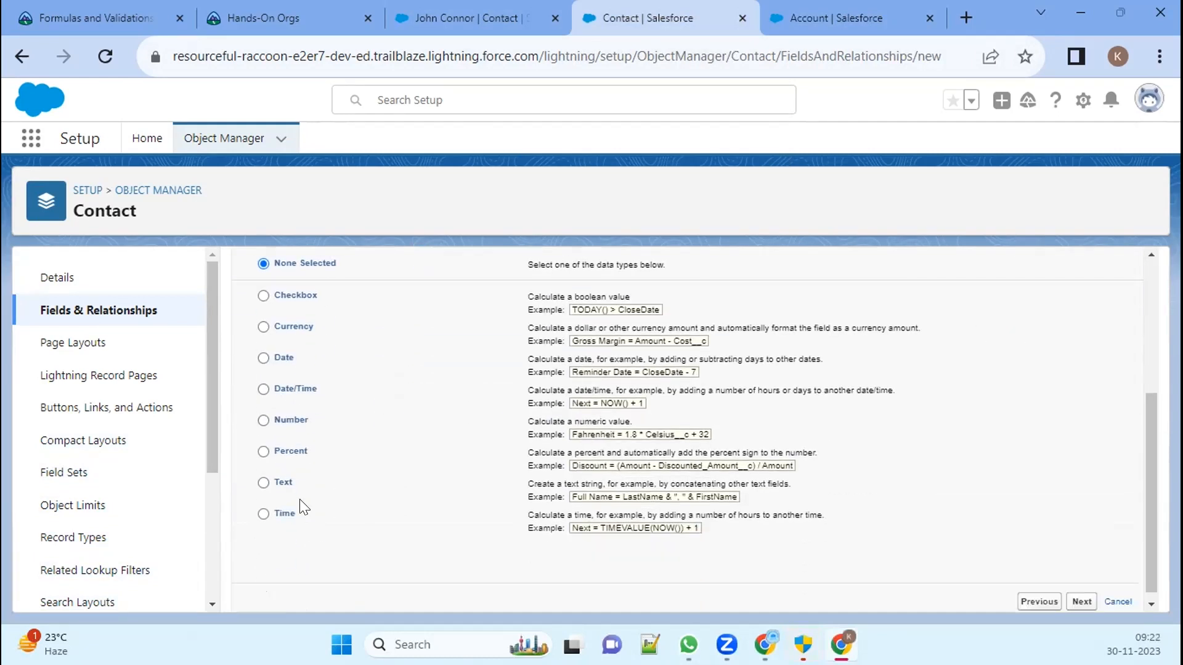
pyautogui.scroll(3, 293, 483)
pyautogui.scroll(-3, 296, 536)
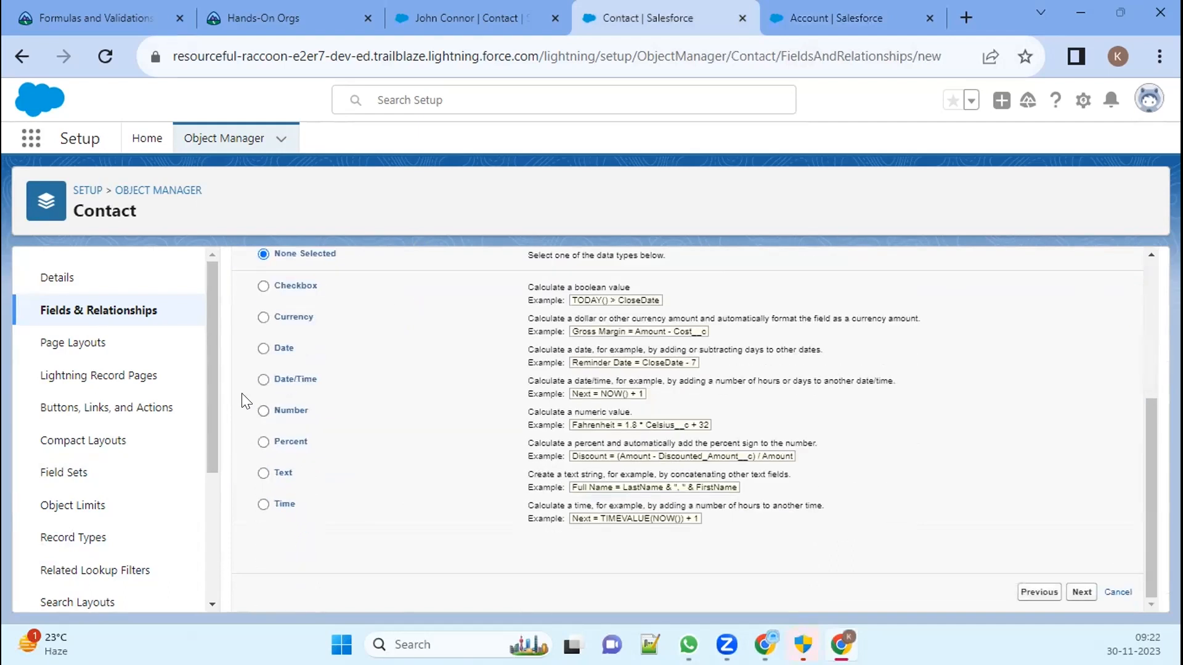
pyautogui.click(264, 475)
pyautogui.click(1079, 594)
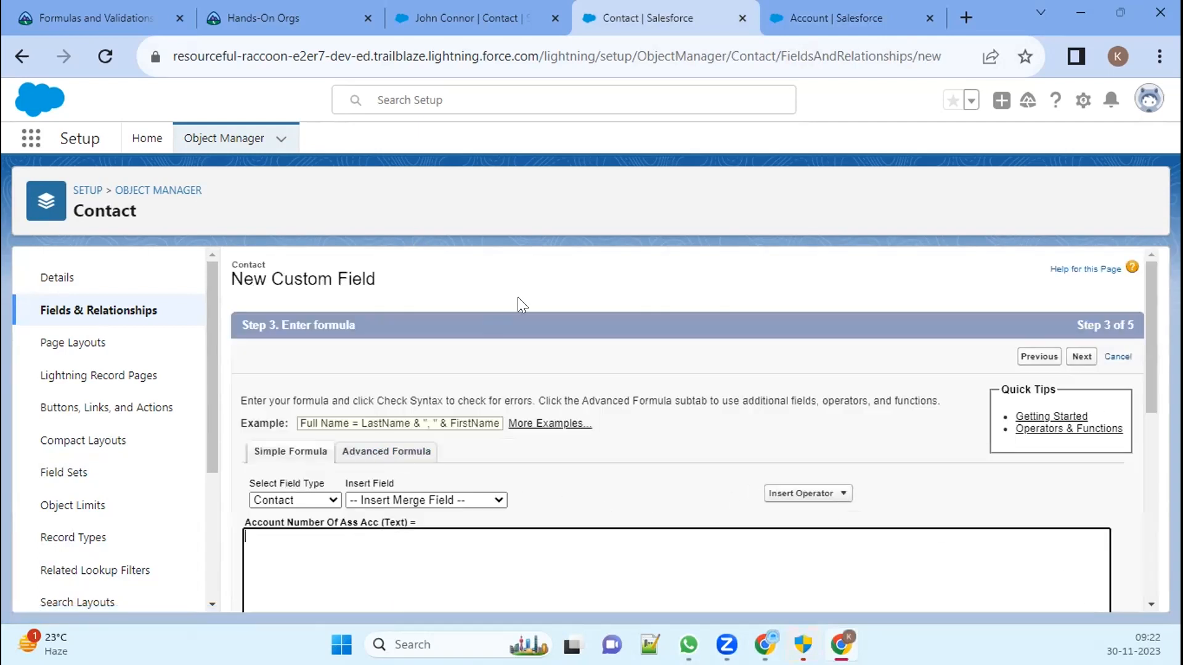
# Step: Look through the available field types and the Contact merge fields in the simple formula editor
pyautogui.click(287, 500)
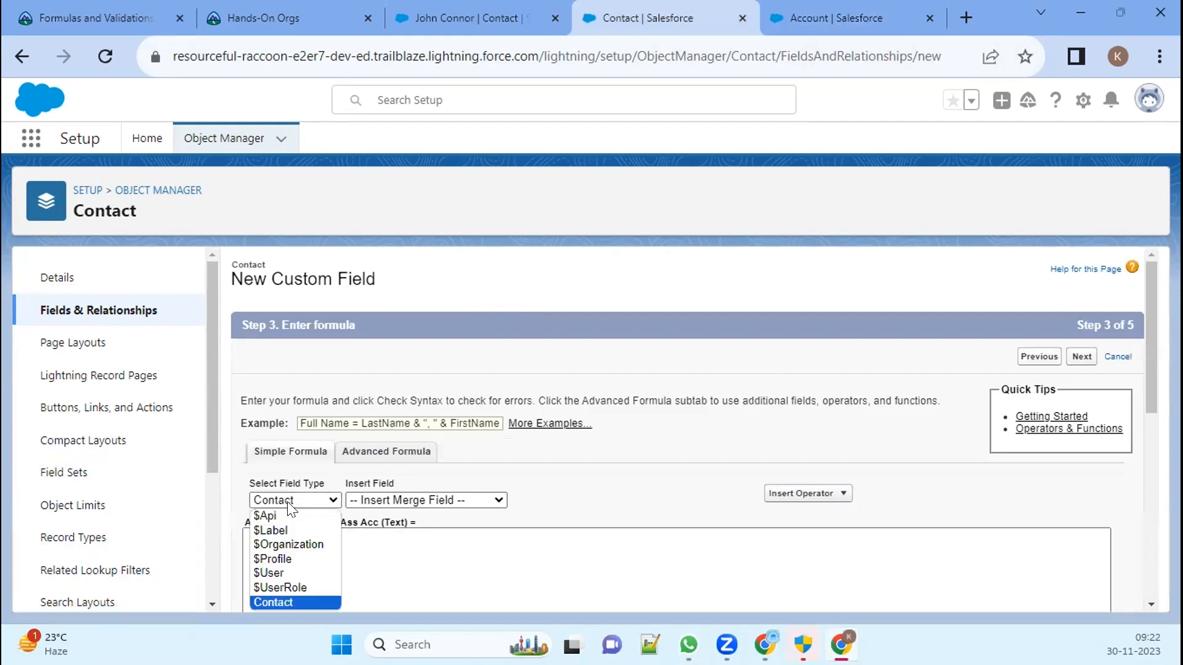
pyautogui.click(563, 461)
pyautogui.scroll(-3, 563, 461)
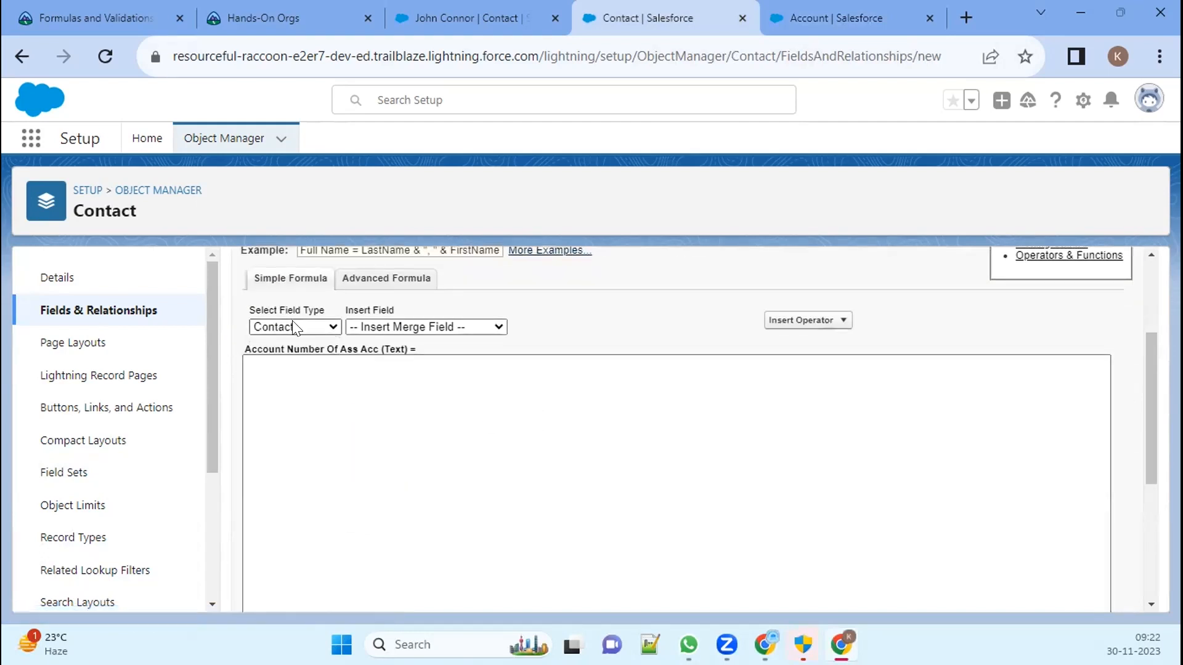
pyautogui.click(294, 321)
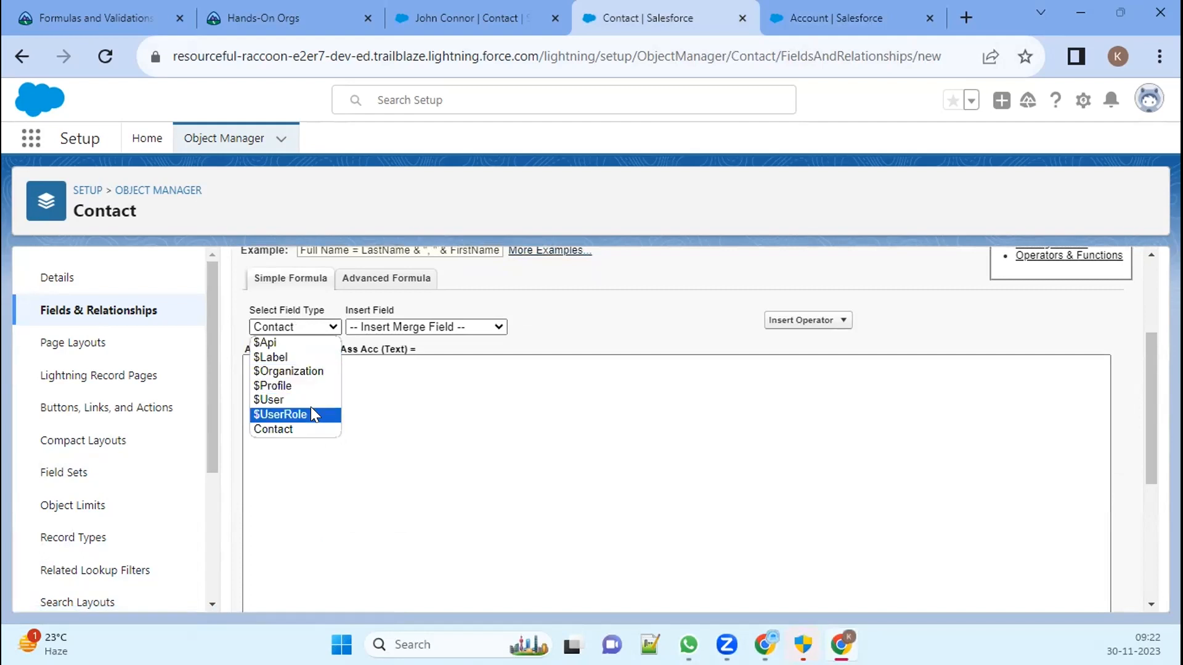
pyautogui.click(431, 320)
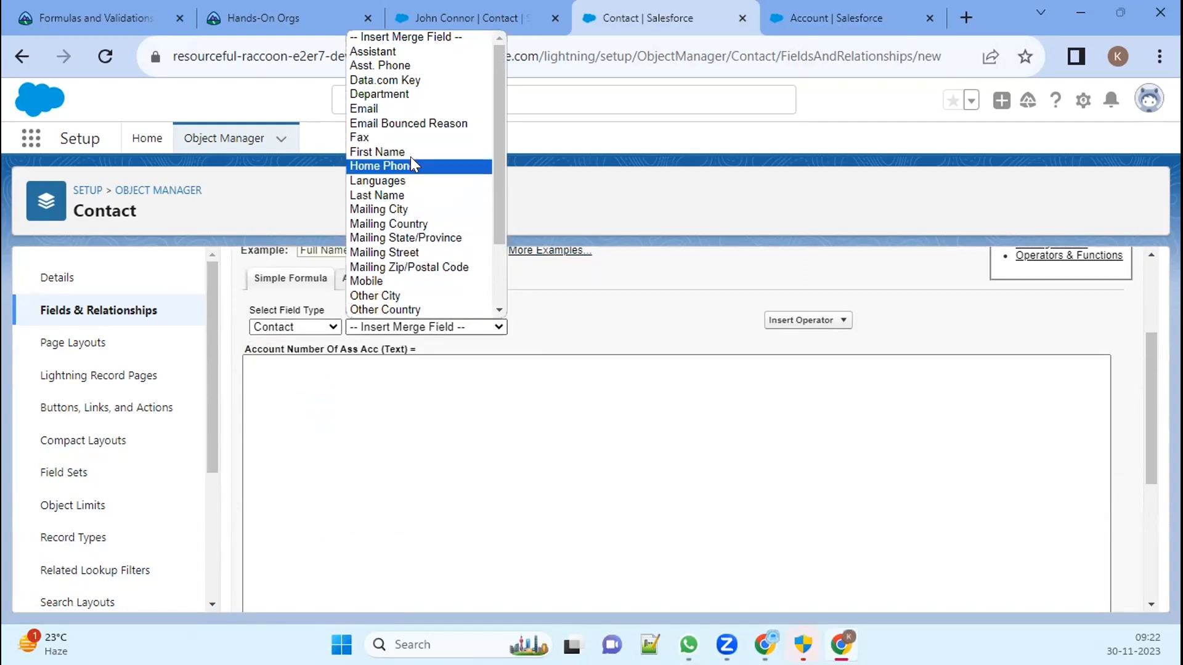
pyautogui.scroll(-2, 413, 185)
pyautogui.scroll(2, 419, 215)
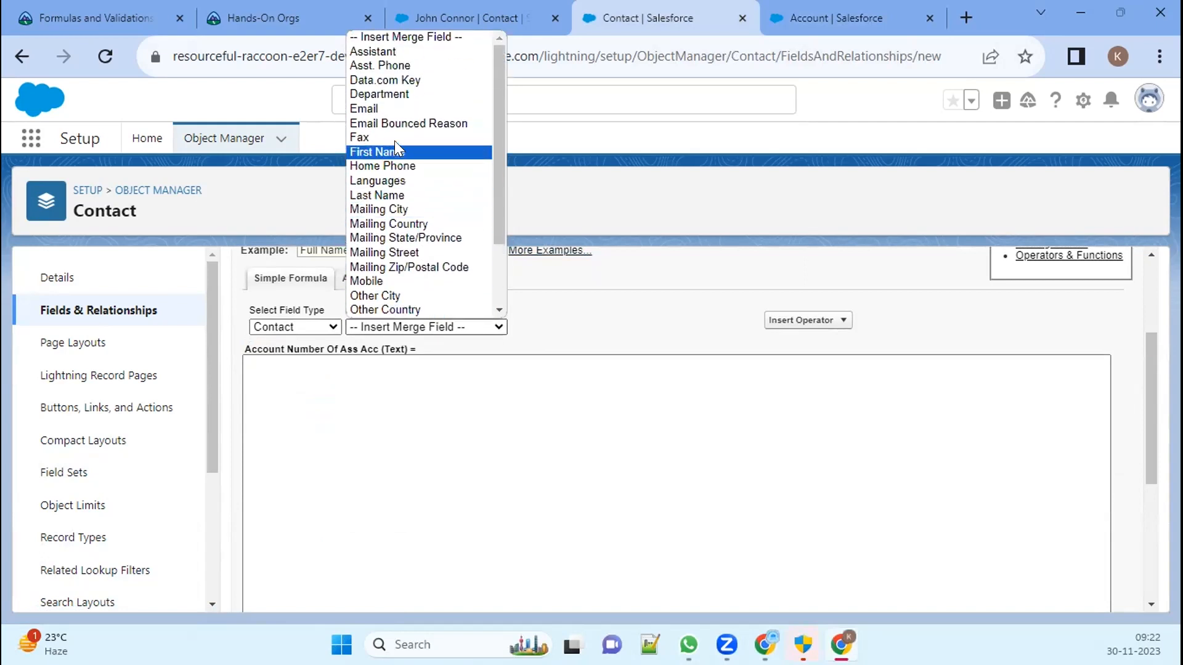
pyautogui.click(679, 350)
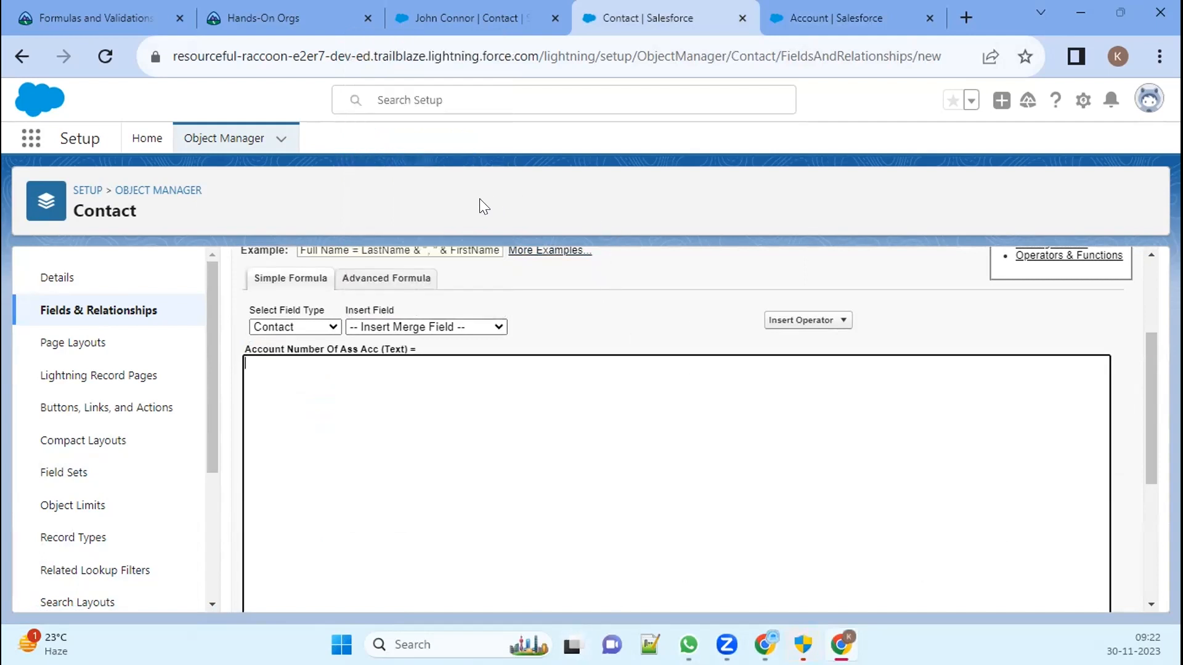
# Step: Examine the Advanced Formula editor with its field, operator and function insertion options
pyautogui.scroll(3, 407, 318)
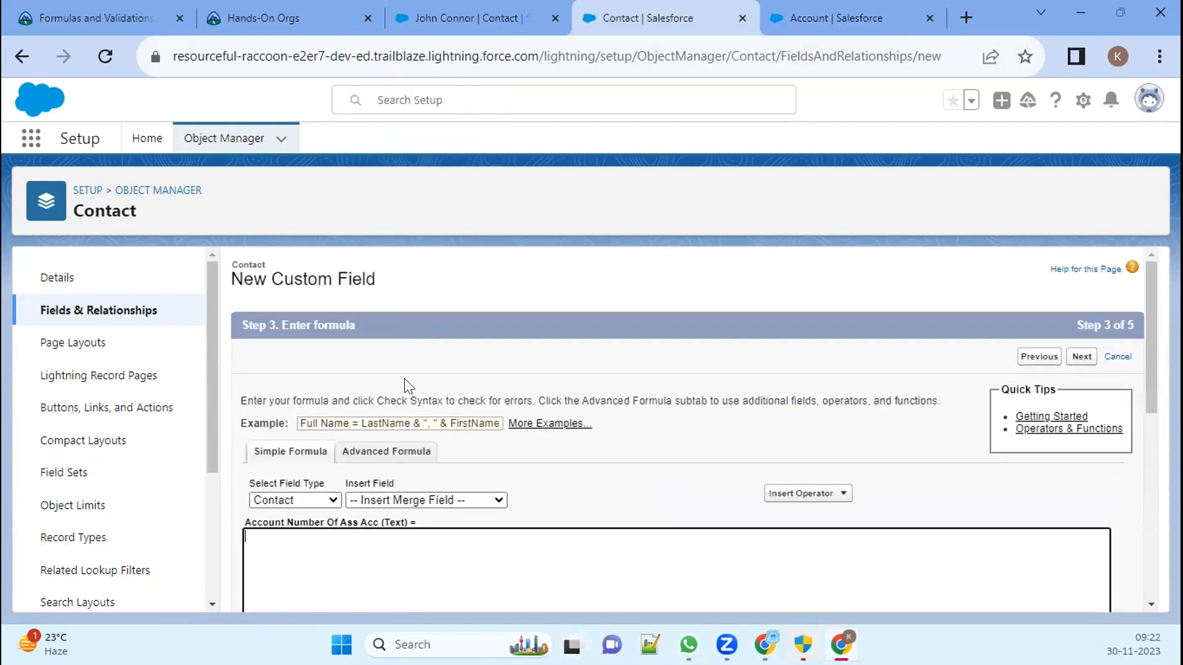
pyautogui.click(407, 452)
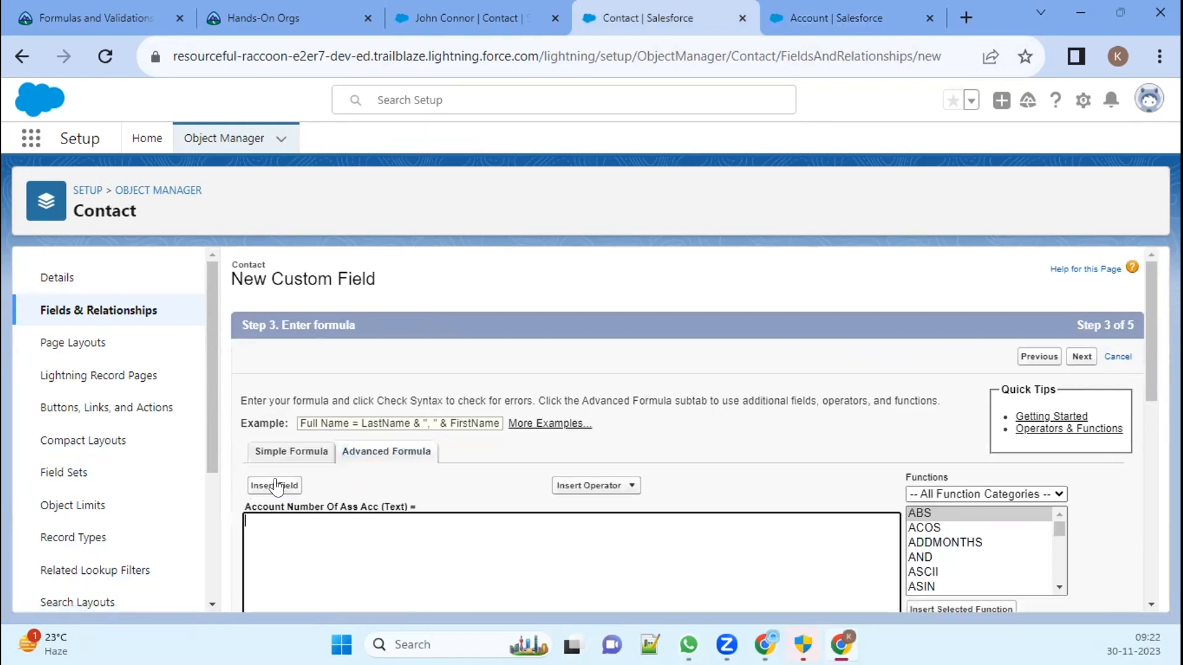
pyautogui.scroll(-3, 481, 308)
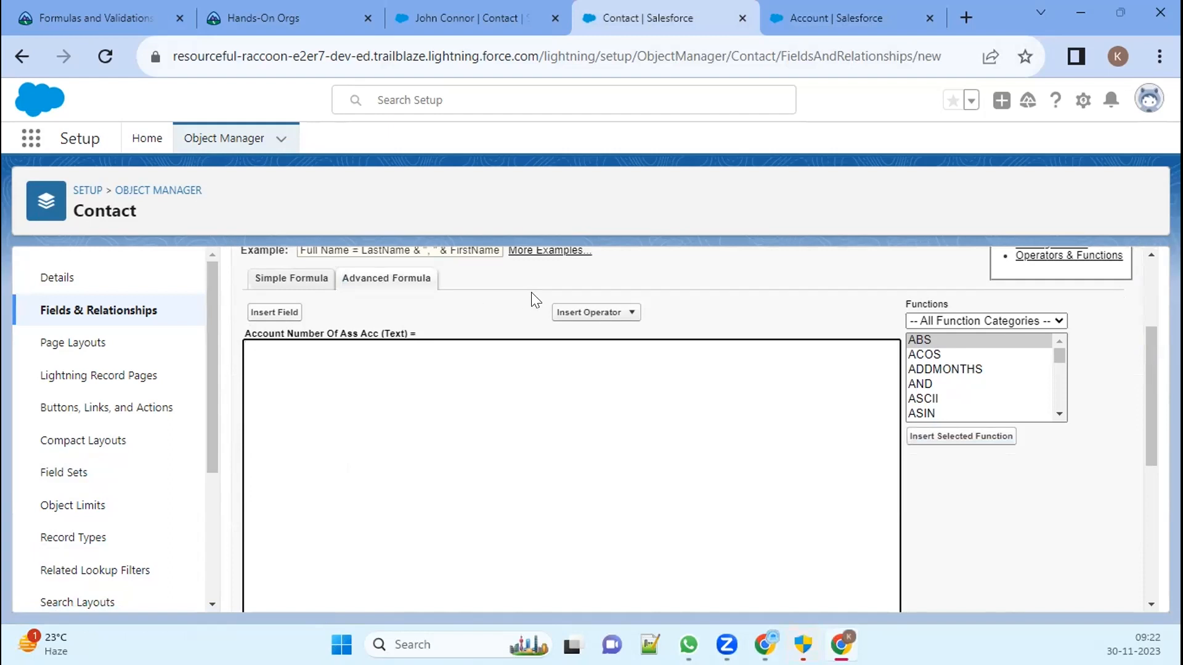
pyautogui.scroll(3, 752, 324)
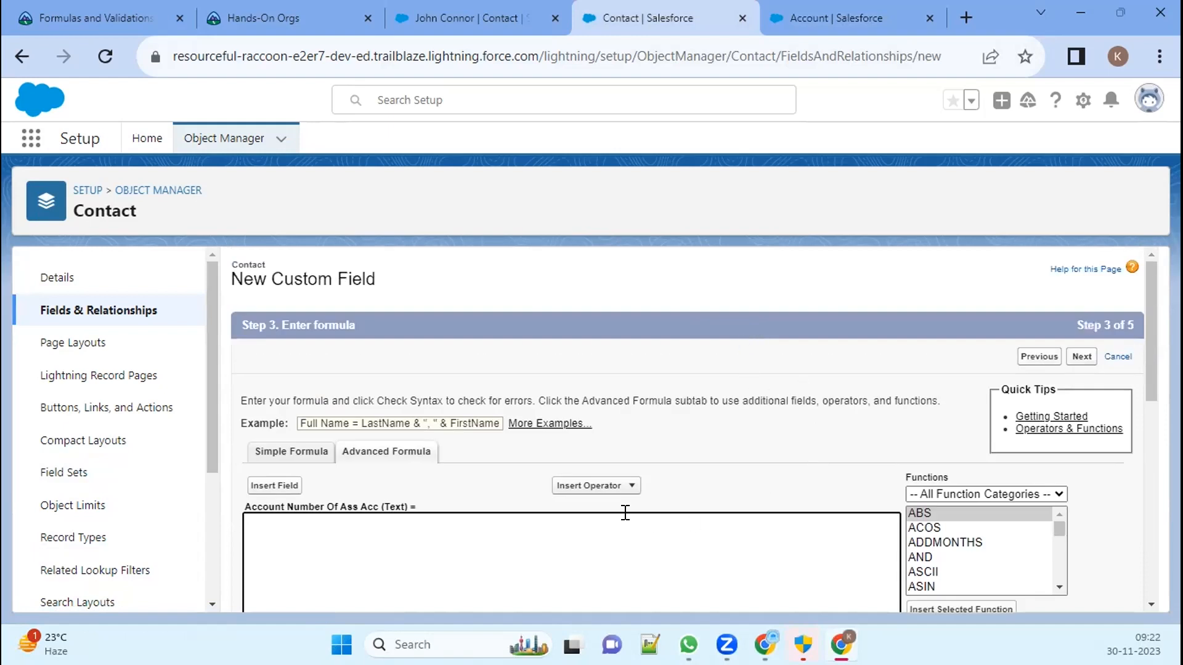
# Step: Enter Account.AccountNumber as the field's formula in the Simple Formula editor
pyautogui.click(286, 455)
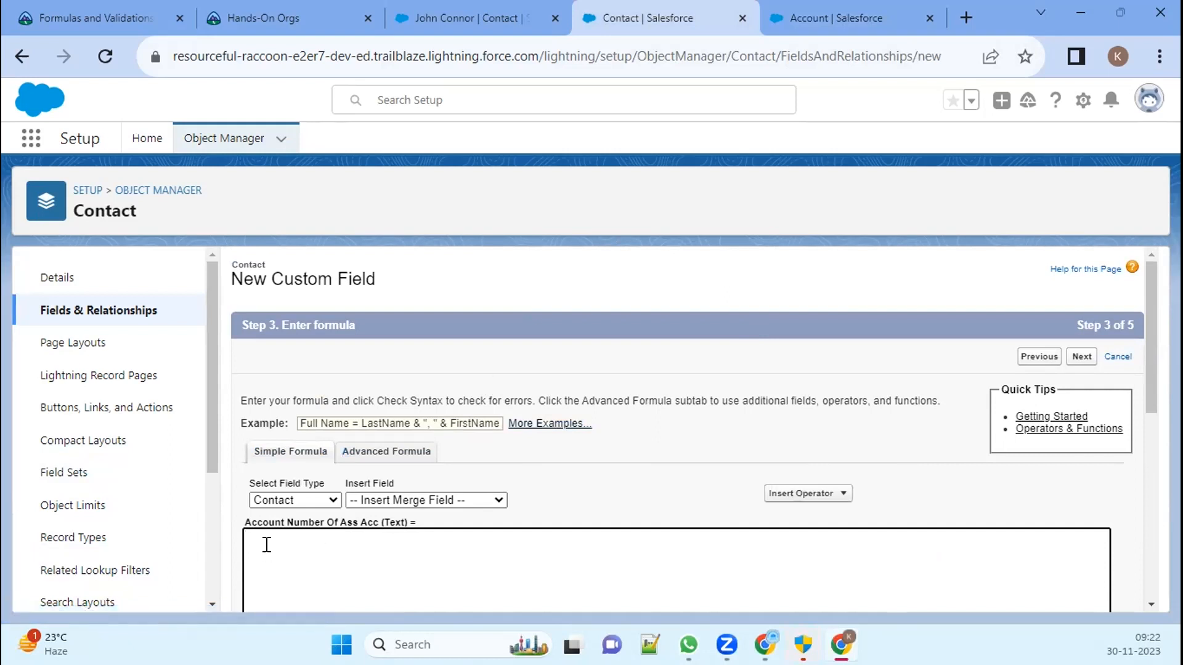
pyautogui.write('Account.Ac')
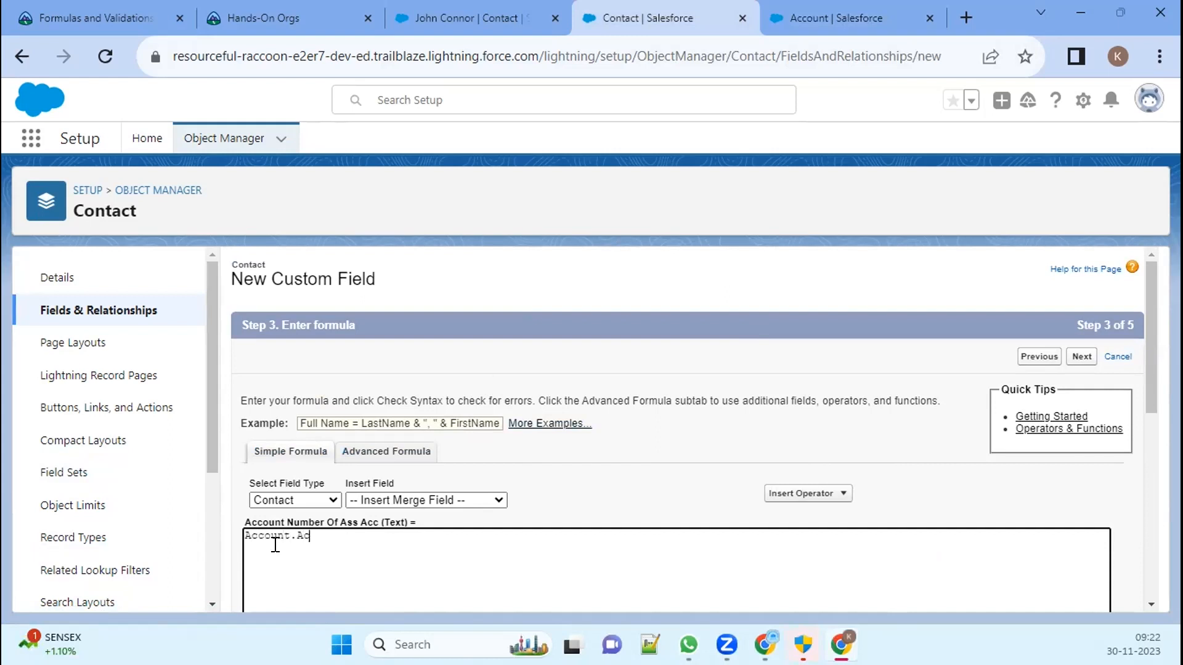
pyautogui.scroll(-3, 362, 536)
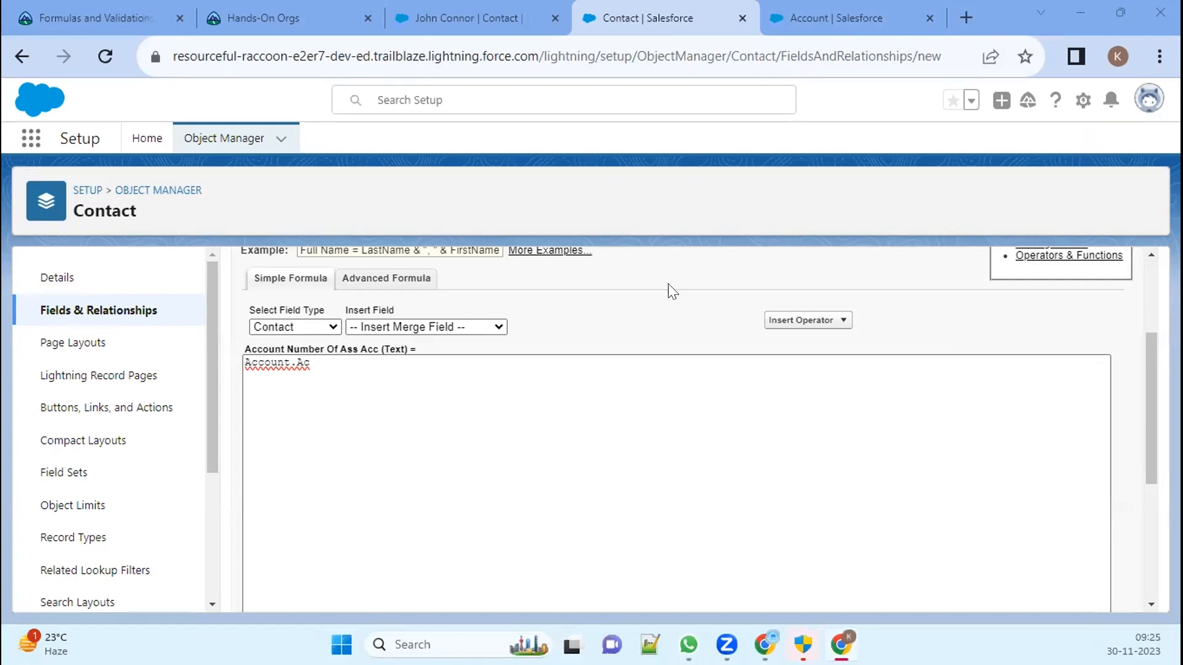
pyautogui.click(361, 360)
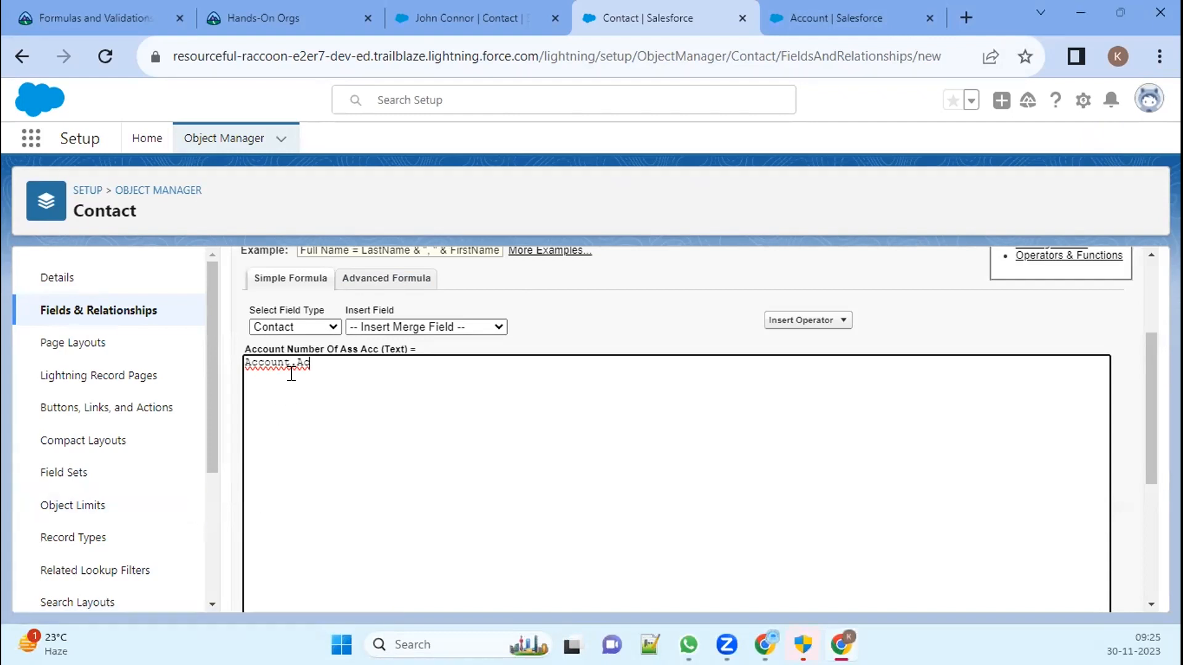
pyautogui.doubleClick(266, 362)
pyautogui.click(331, 355)
pyautogui.write('countNumber')
pyautogui.scroll(3, 334, 350)
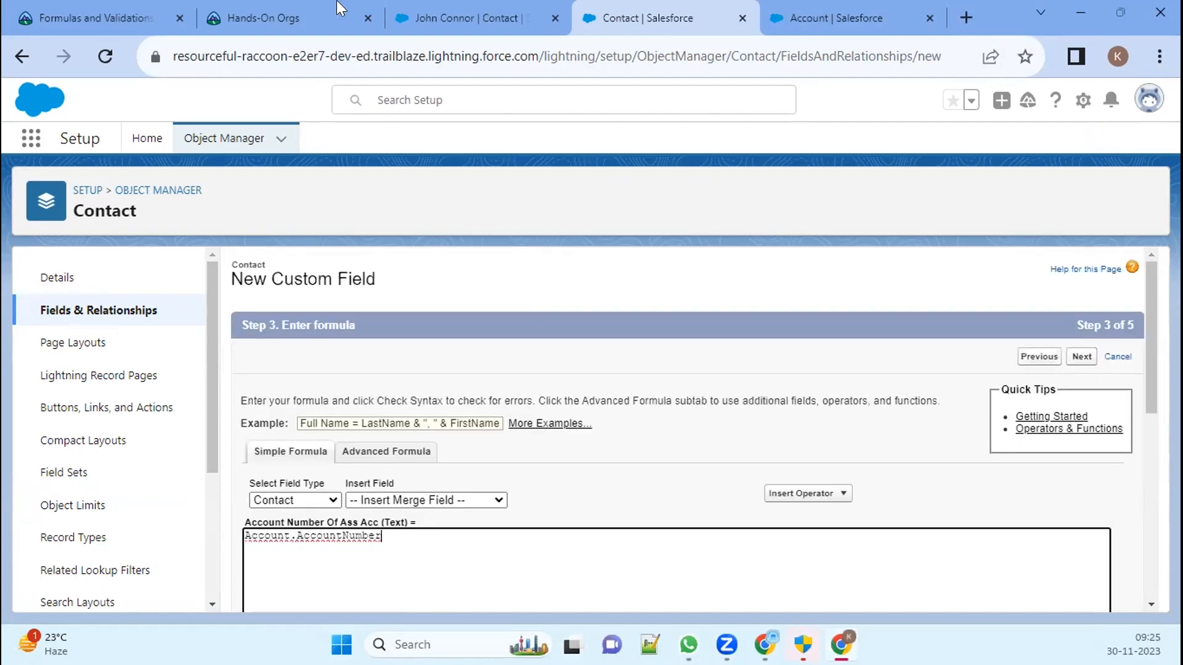
# Step: Check the Account Number field's API name in the Account setup tab, and return to the Contact formula
pyautogui.click(836, 18)
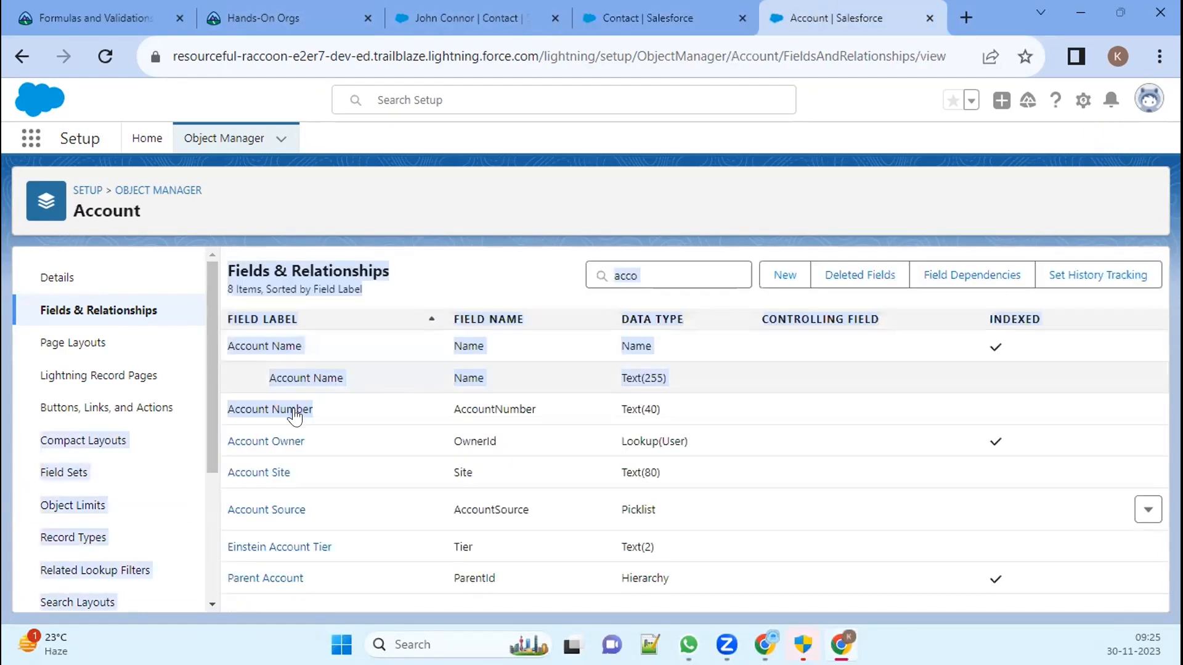
pyautogui.moveTo(449, 409); pyautogui.dragTo(554, 419)
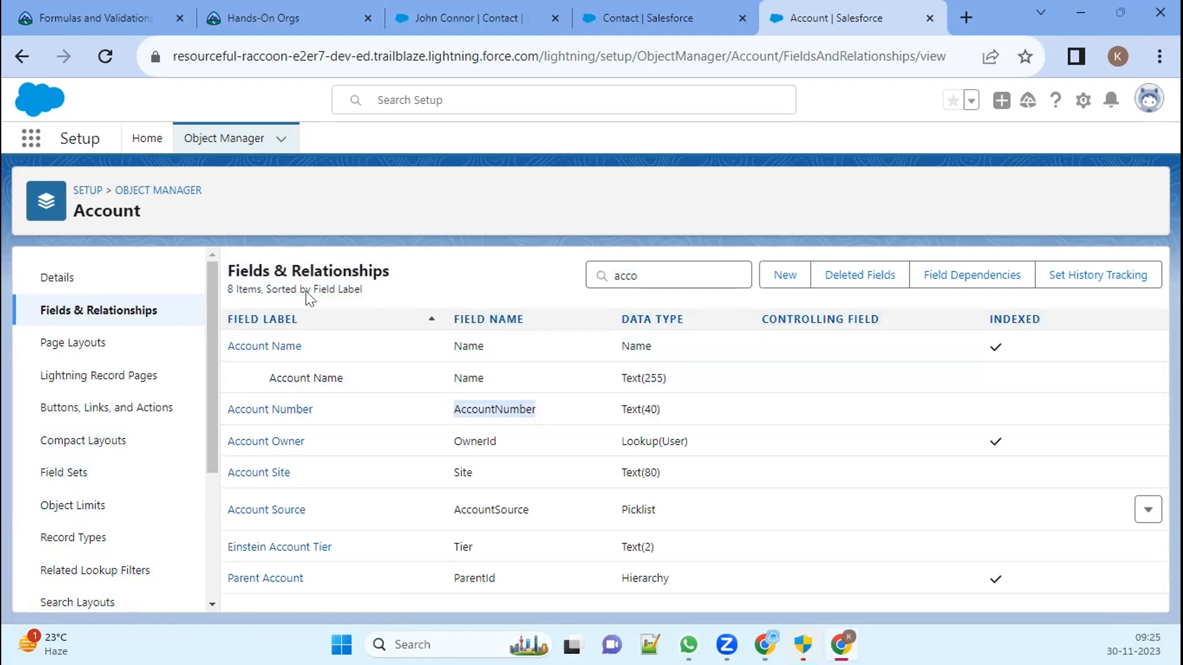
pyautogui.click(136, 212)
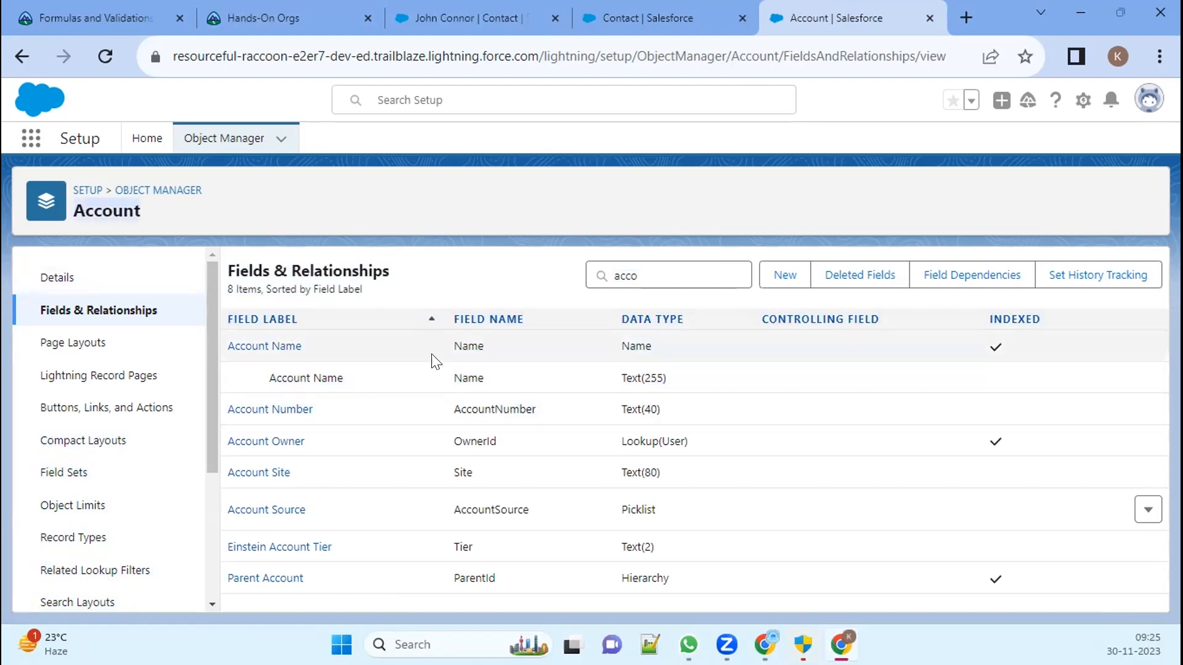
pyautogui.moveTo(450, 409); pyautogui.dragTo(550, 423)
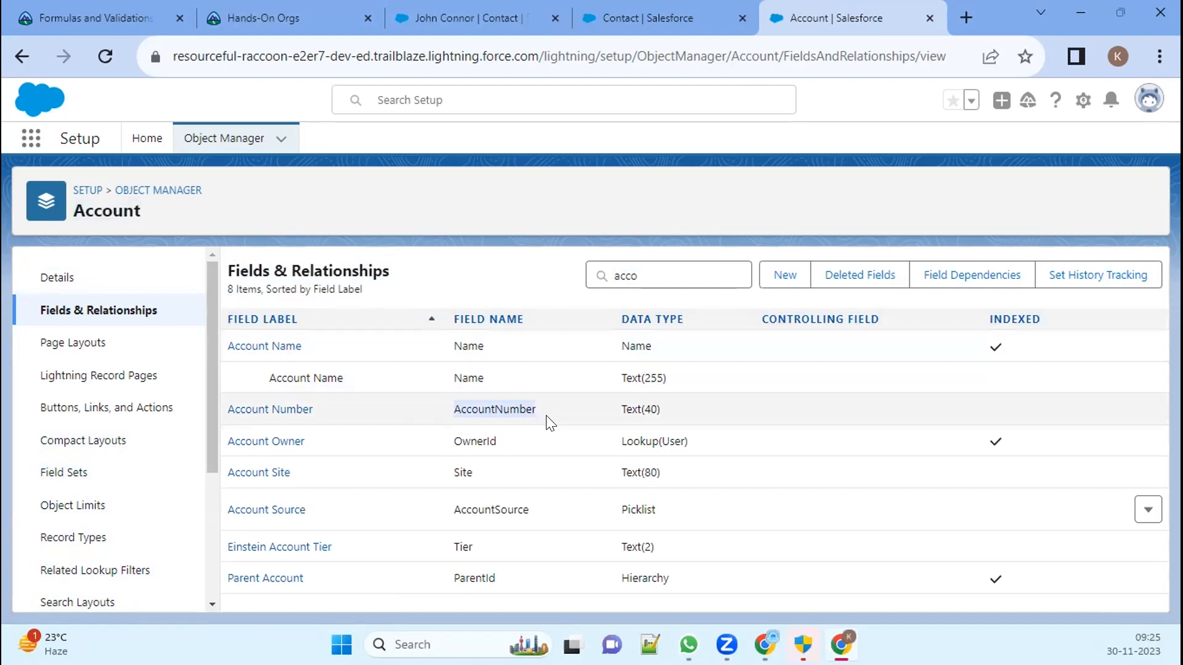
pyautogui.click(645, 14)
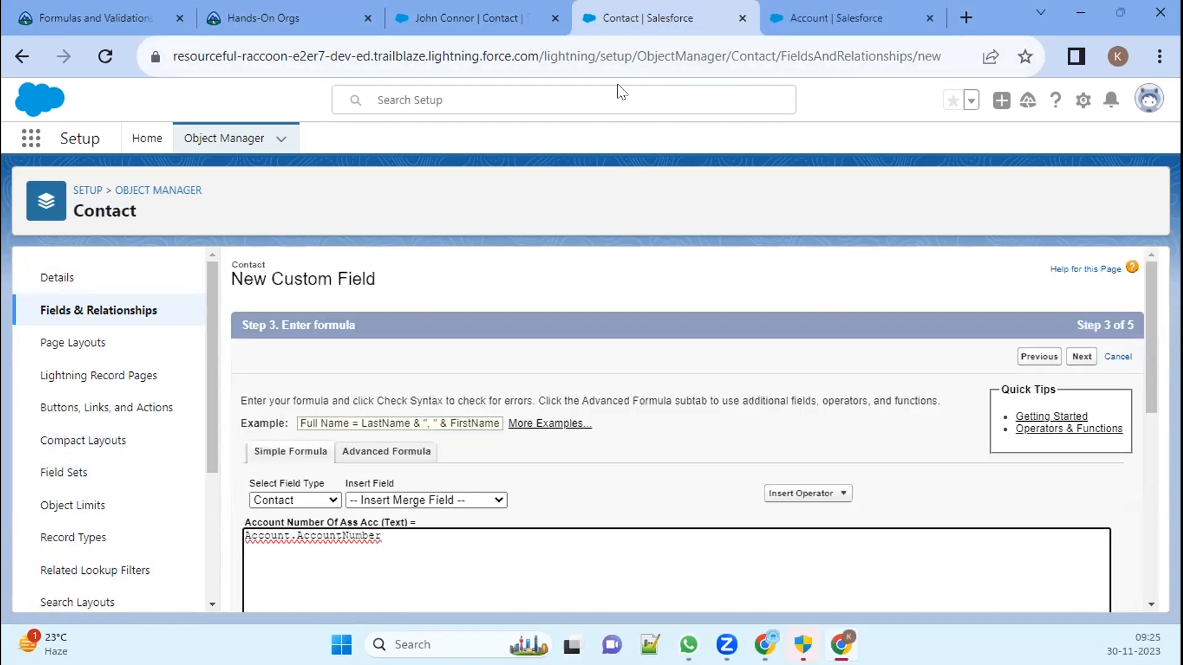
# Step: Check the syntax of the Account.AccountNumber formula and review the result against the formula text
pyautogui.scroll(-5, 496, 434)
pyautogui.click(277, 426)
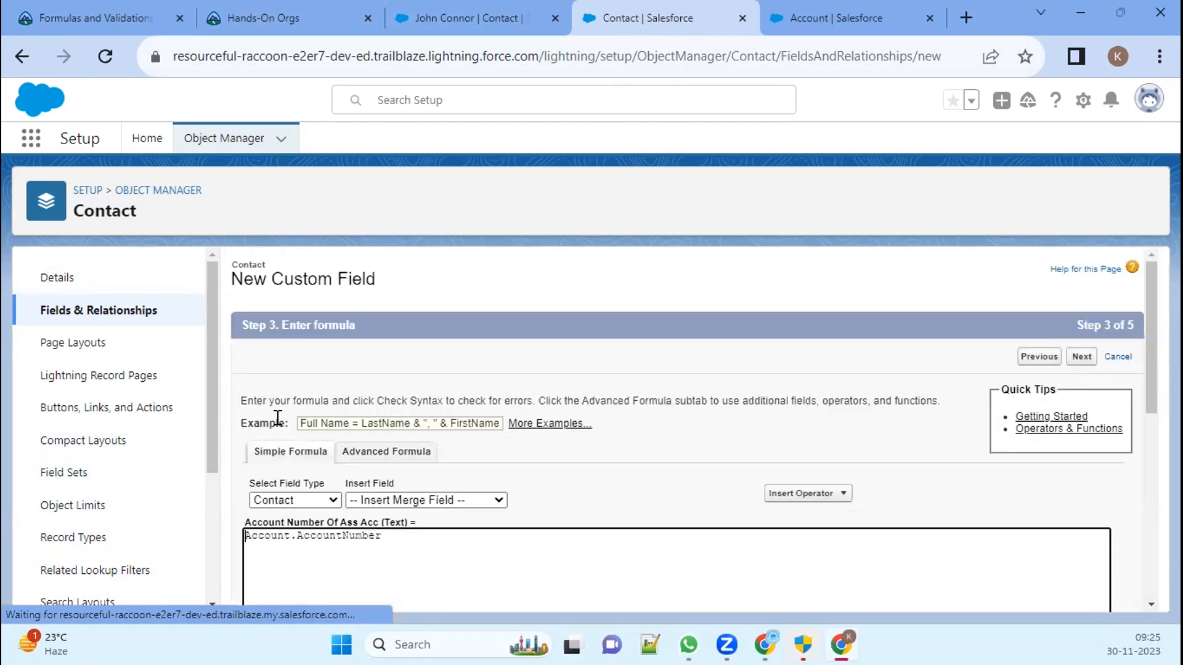
pyautogui.moveTo(310, 415); pyautogui.dragTo(665, 431)
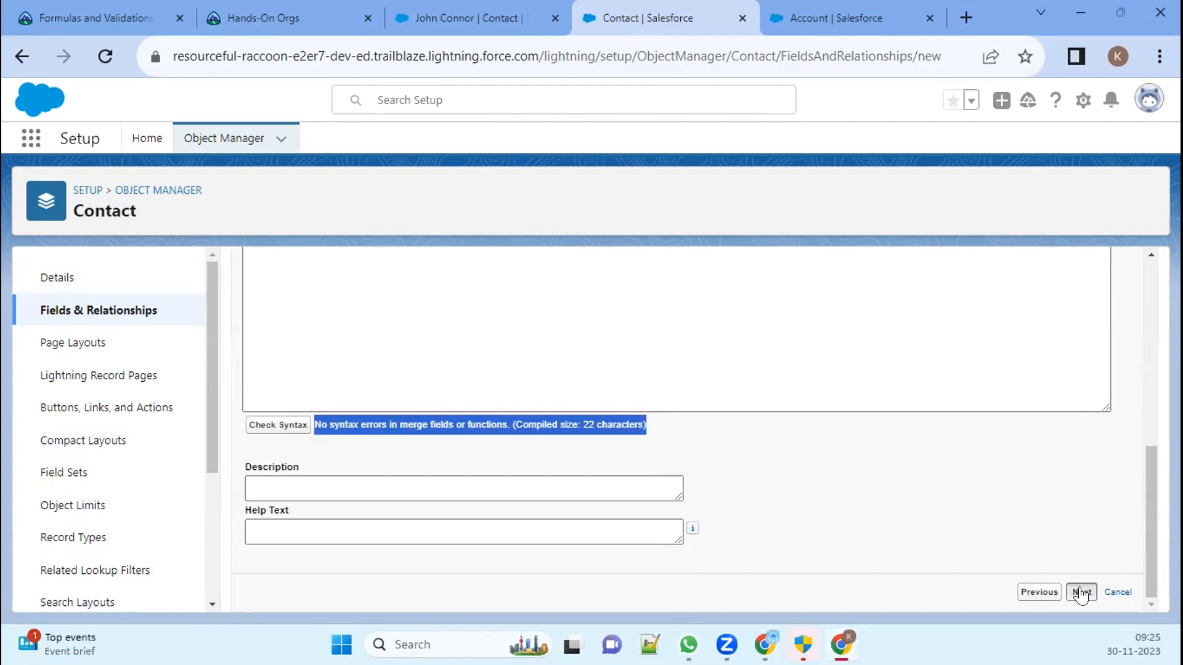
pyautogui.scroll(2, 935, 490)
pyautogui.scroll(3, 935, 493)
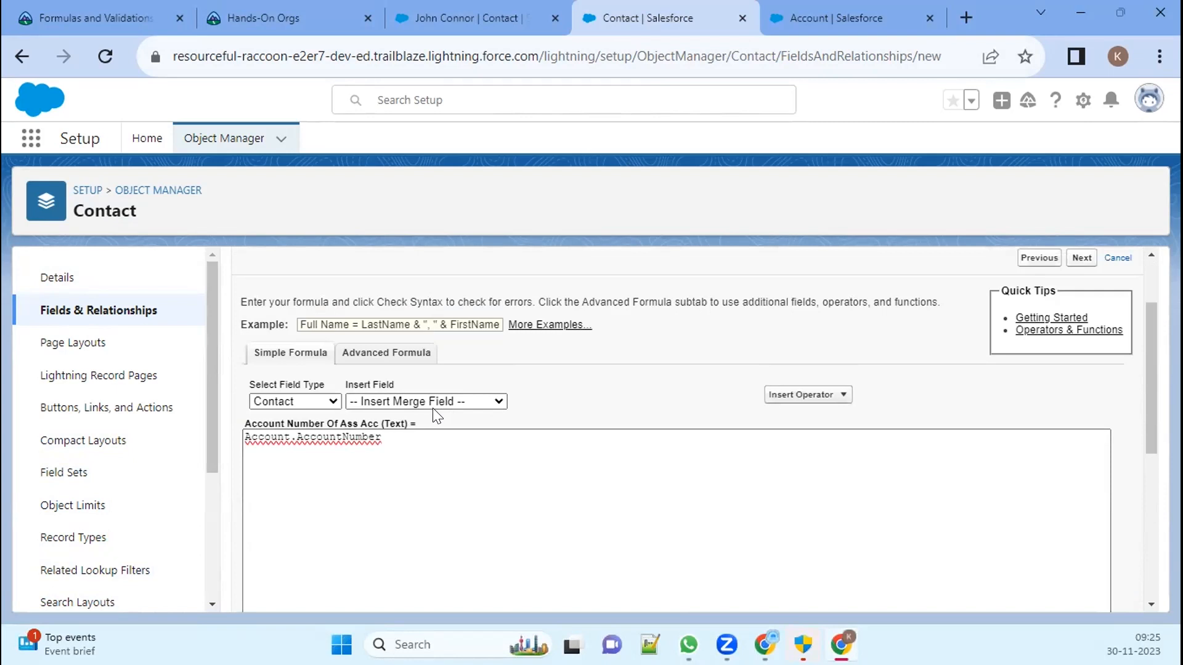
# Step: Check the Account Number field's data type in the Account setup tab, and return to the Contact formula editor
pyautogui.click(863, 9)
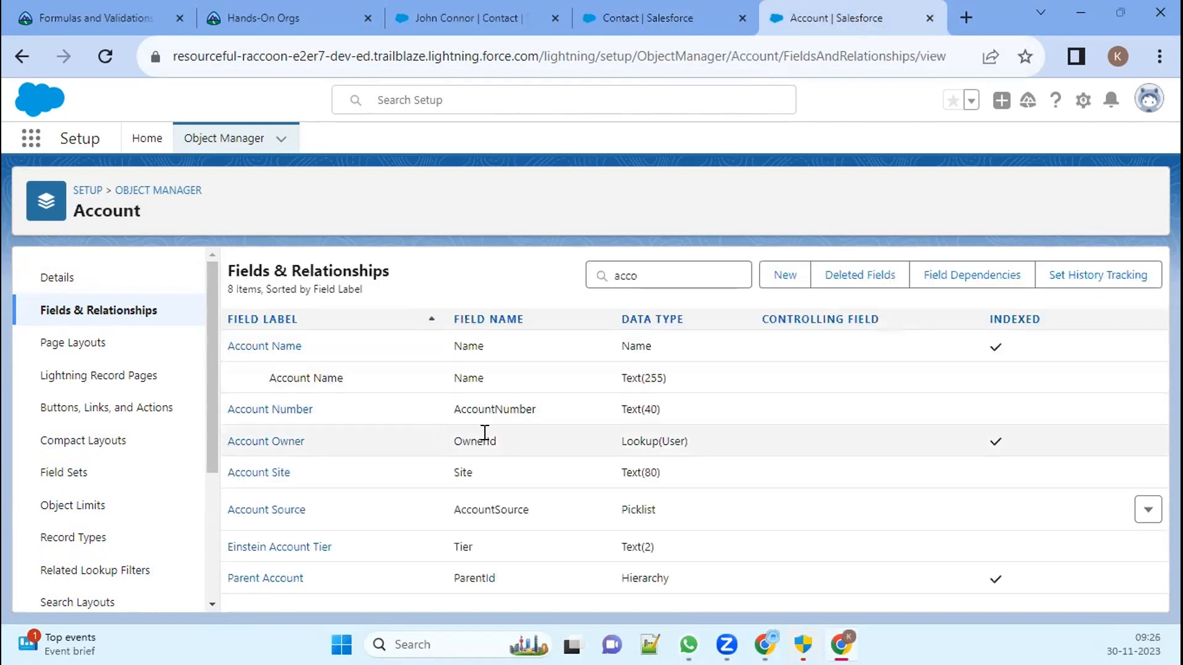
pyautogui.moveTo(618, 408); pyautogui.dragTo(672, 402)
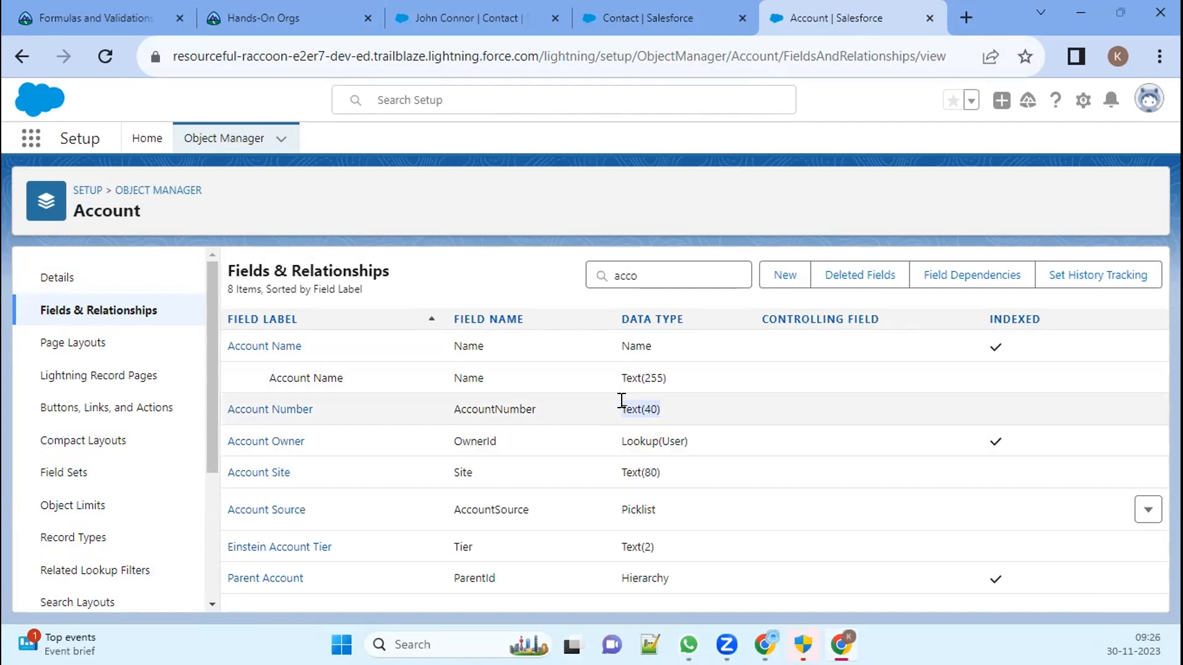
pyautogui.click(684, 8)
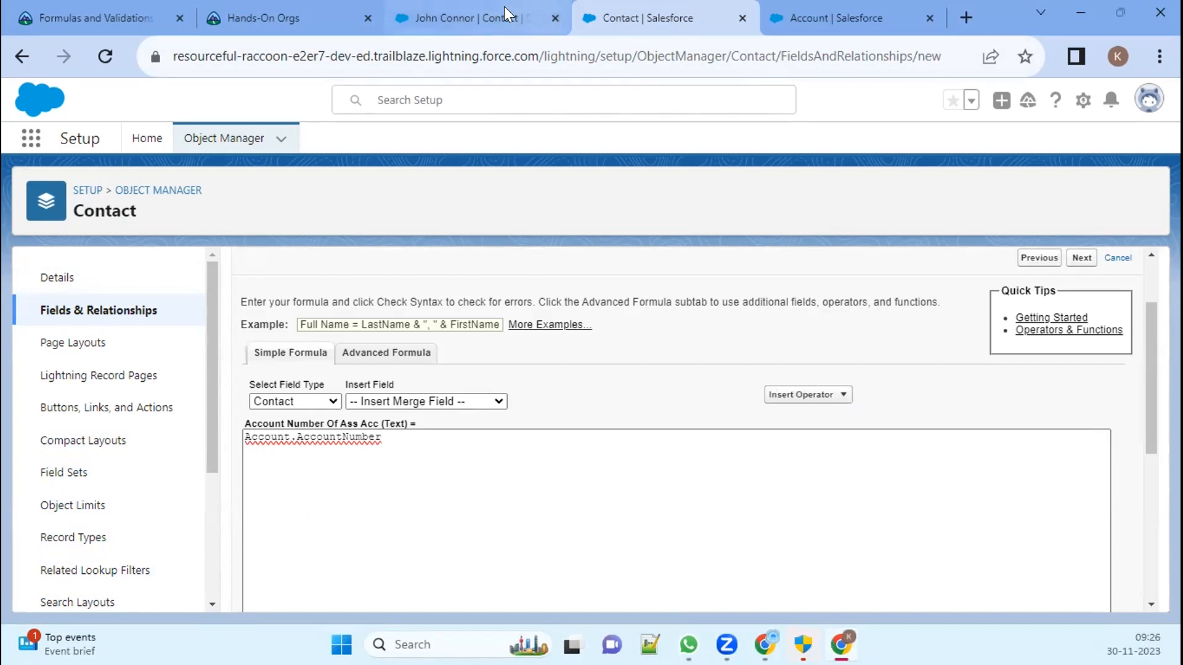
pyautogui.click(841, 14)
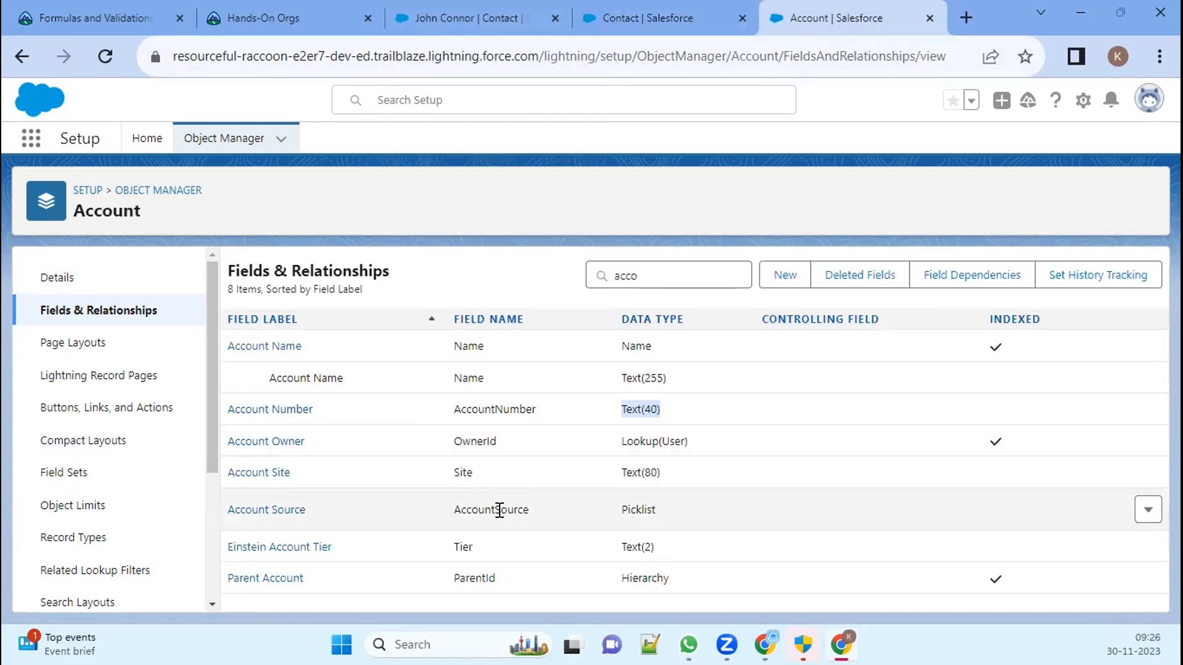
pyautogui.click(641, 13)
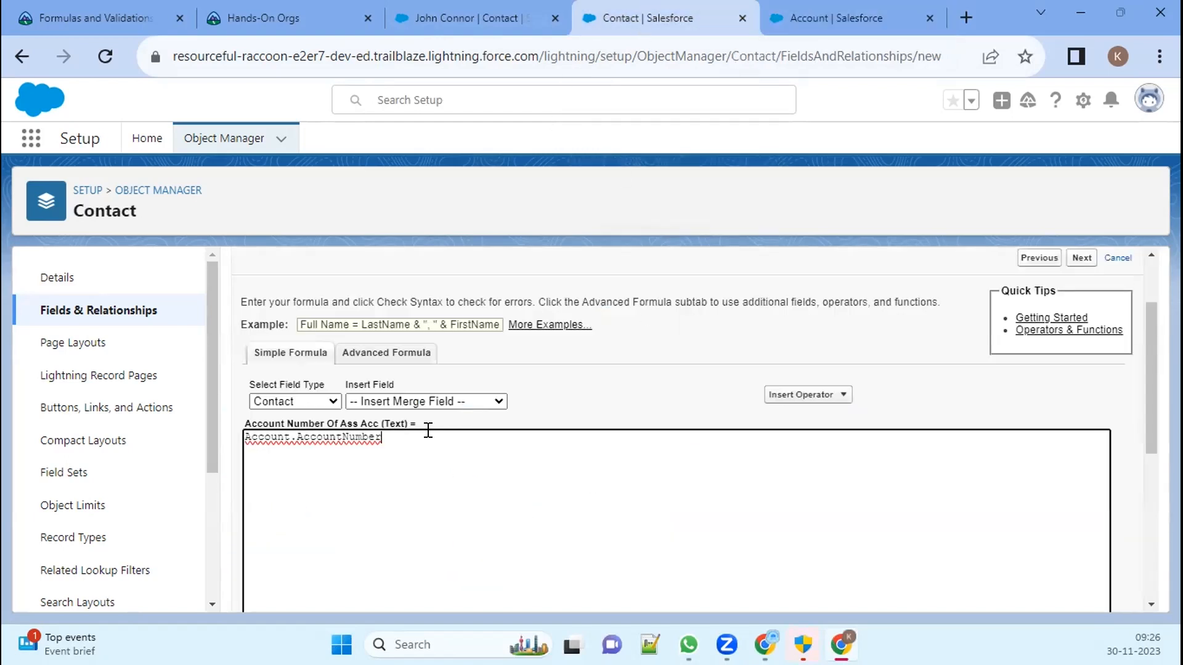
# Step: Accept the default field-level security and page layouts for the new Contact formula field, and save it
pyautogui.scroll(-3, 489, 454)
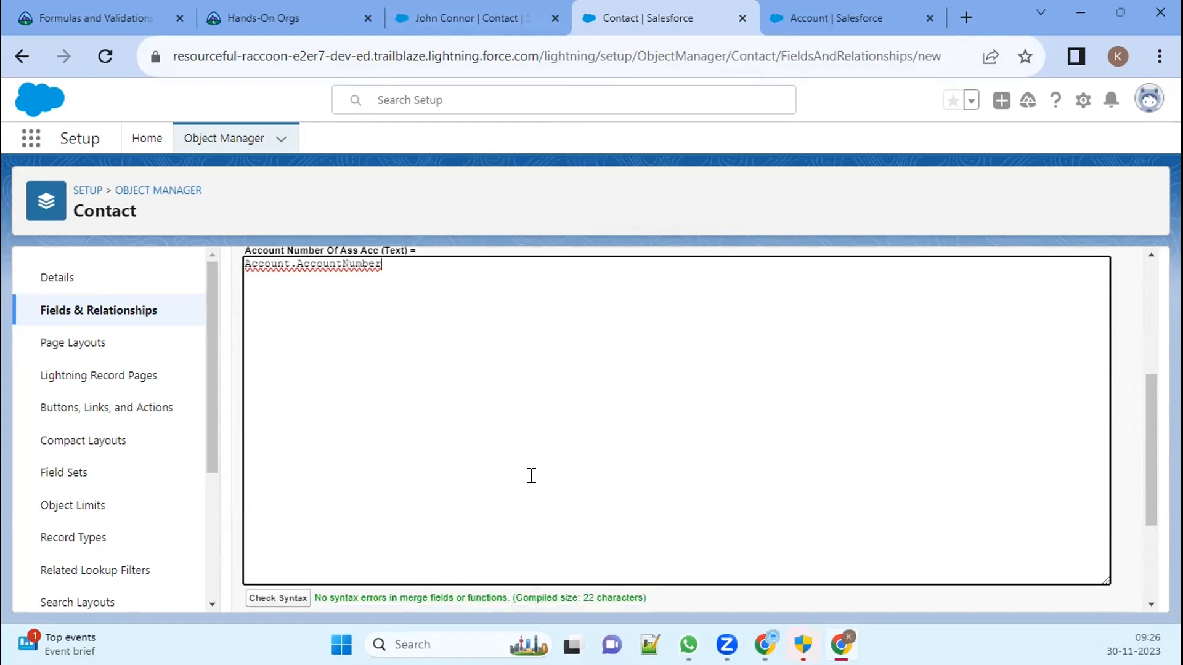
pyautogui.scroll(-3, 532, 476)
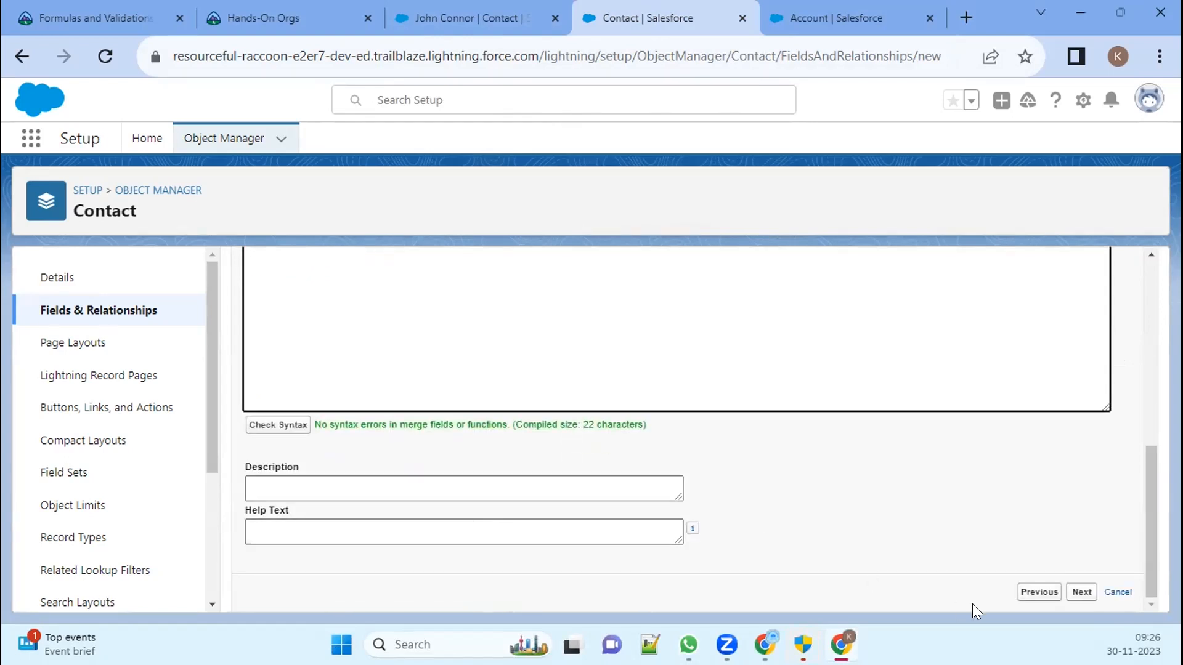
pyautogui.click(1079, 594)
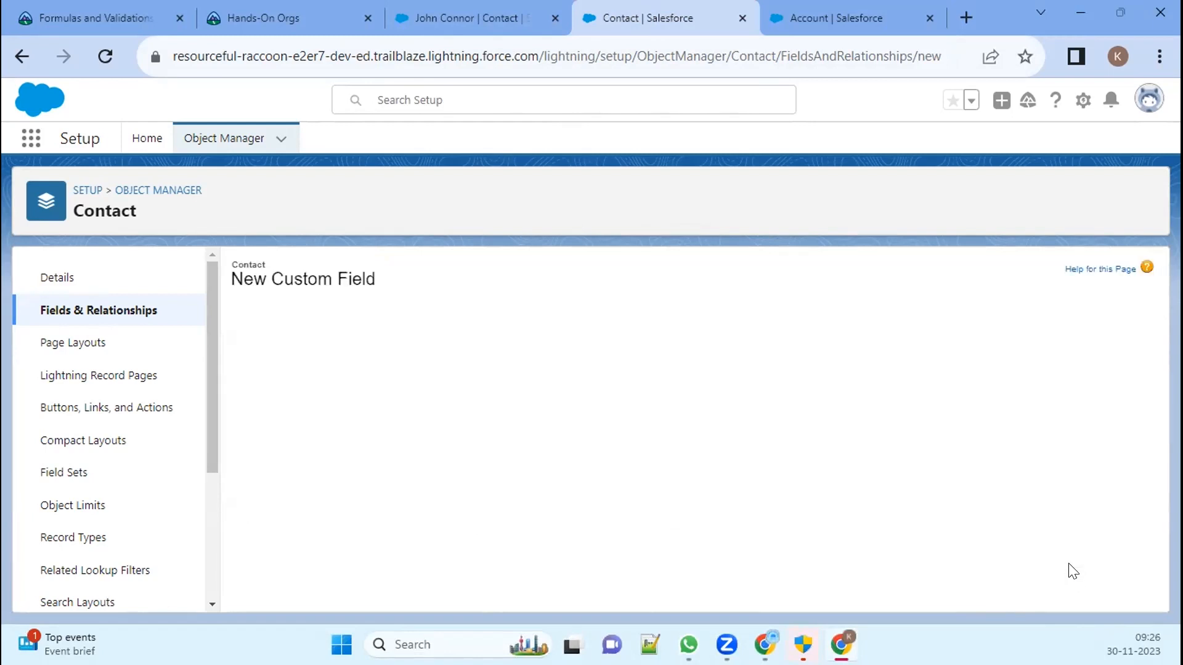
pyautogui.scroll(-10, 988, 475)
pyautogui.scroll(-3, 918, 533)
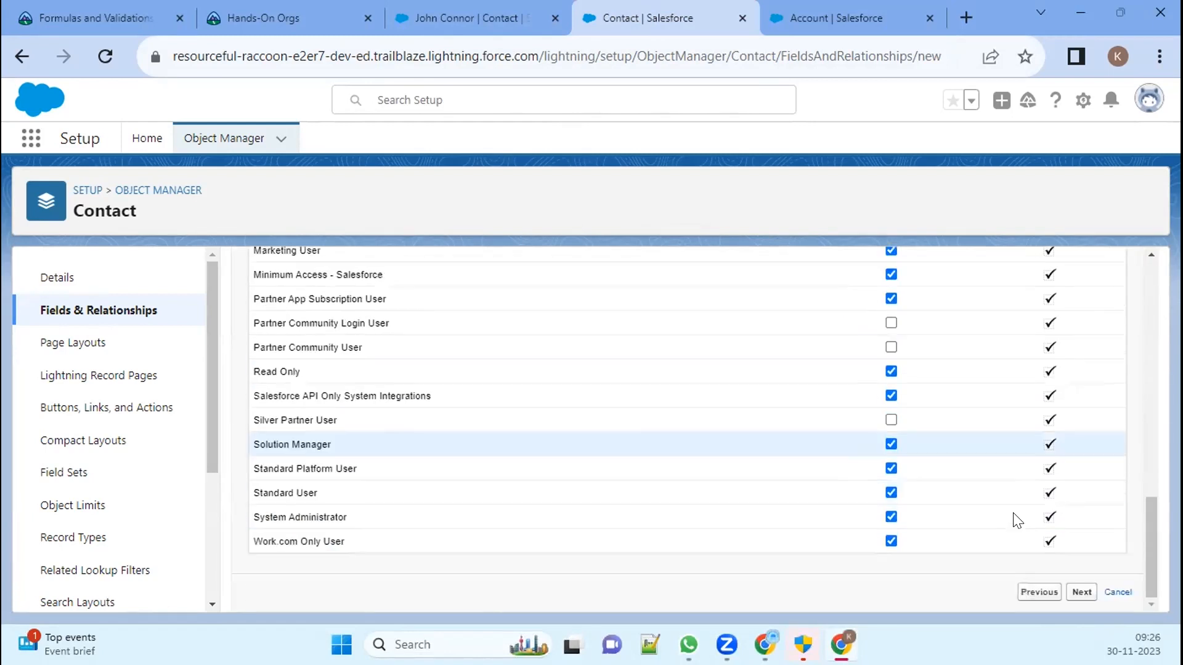
pyautogui.click(1081, 592)
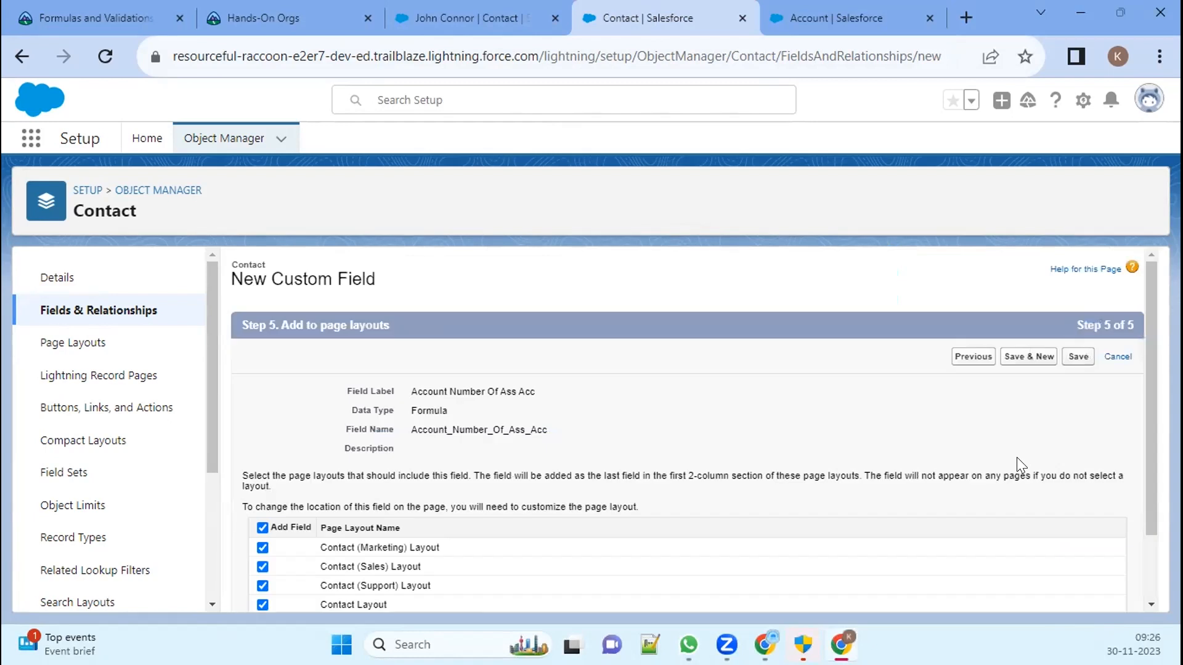
pyautogui.click(1082, 358)
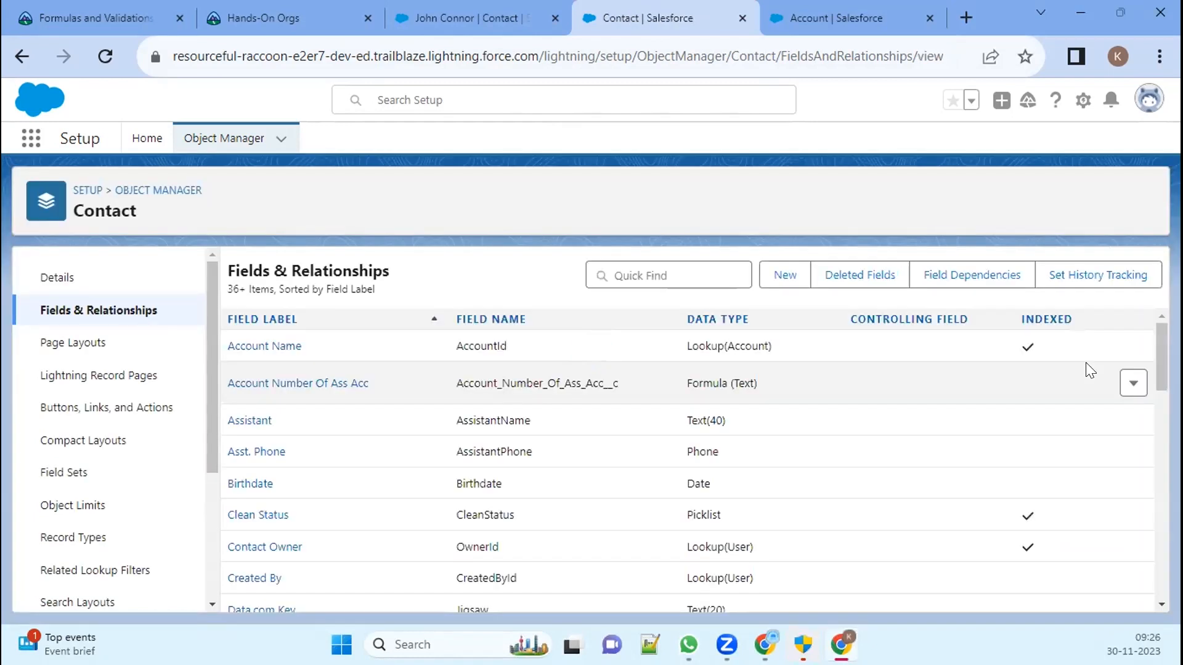
# Step: Reload the contact record linked to GenePoint and look through its details for the new account number field
pyautogui.click(432, 15)
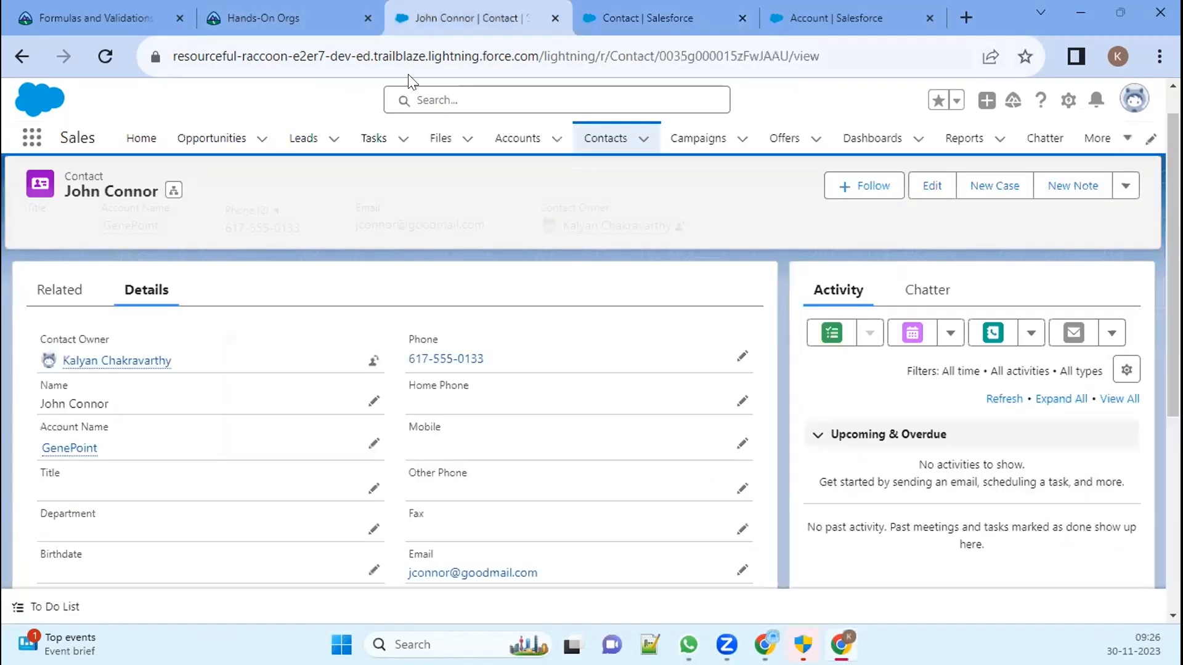
pyautogui.click(104, 57)
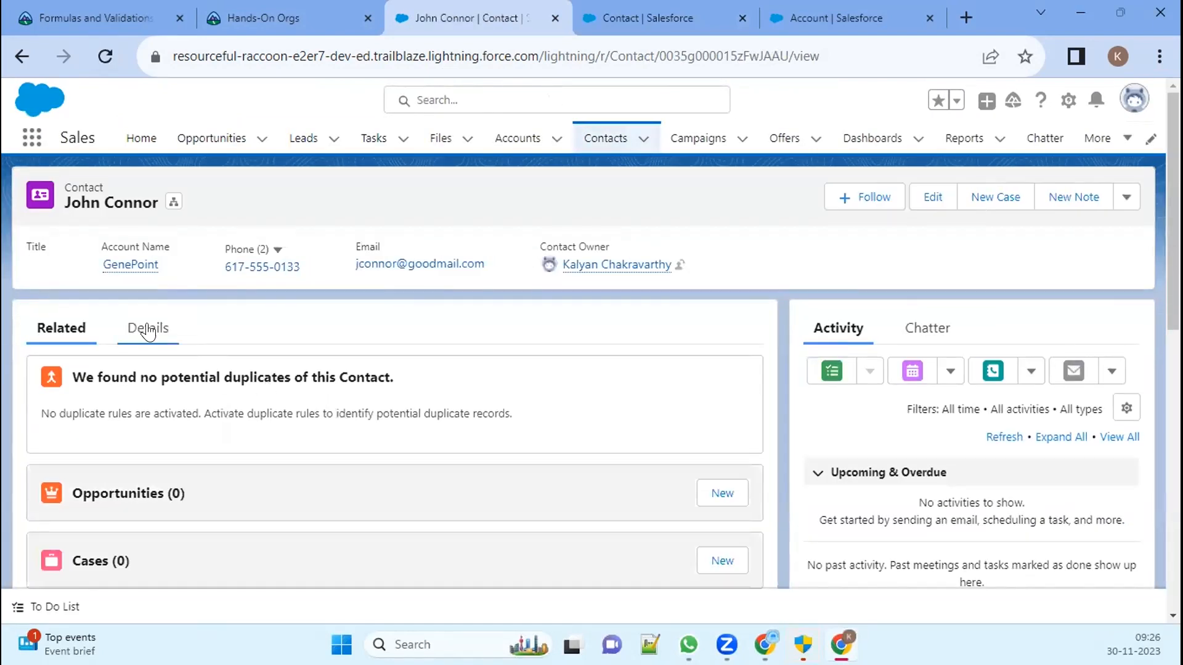
pyautogui.click(148, 330)
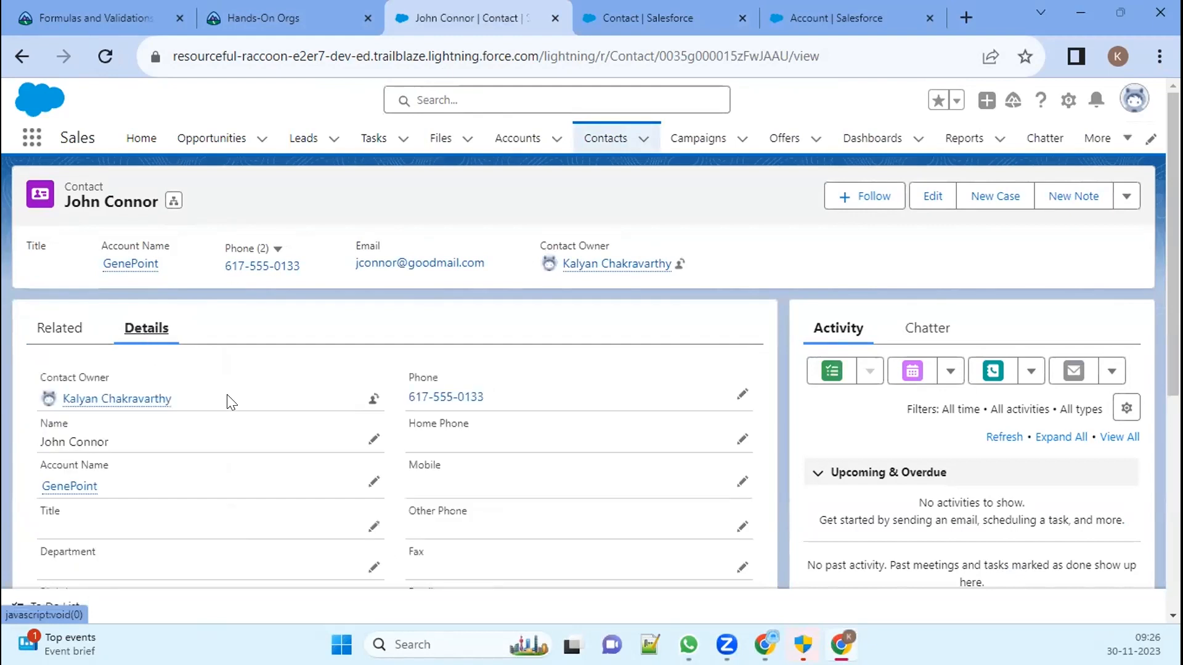
pyautogui.scroll(-4, 243, 404)
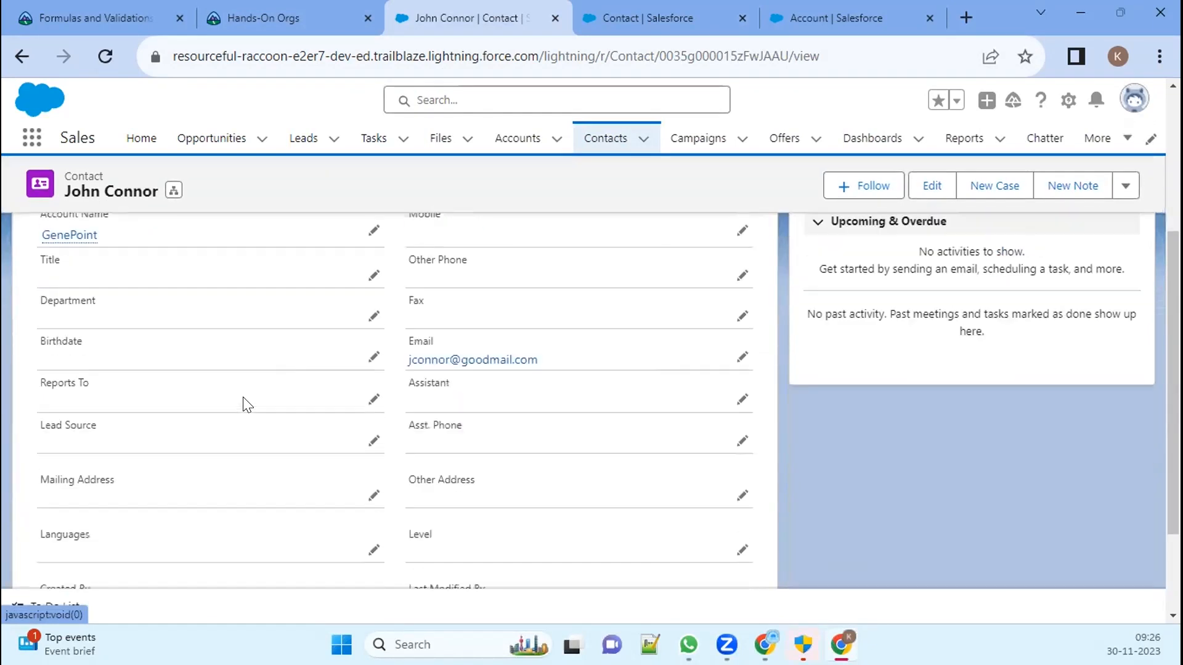
pyautogui.scroll(-2, 243, 404)
pyautogui.scroll(2, 243, 404)
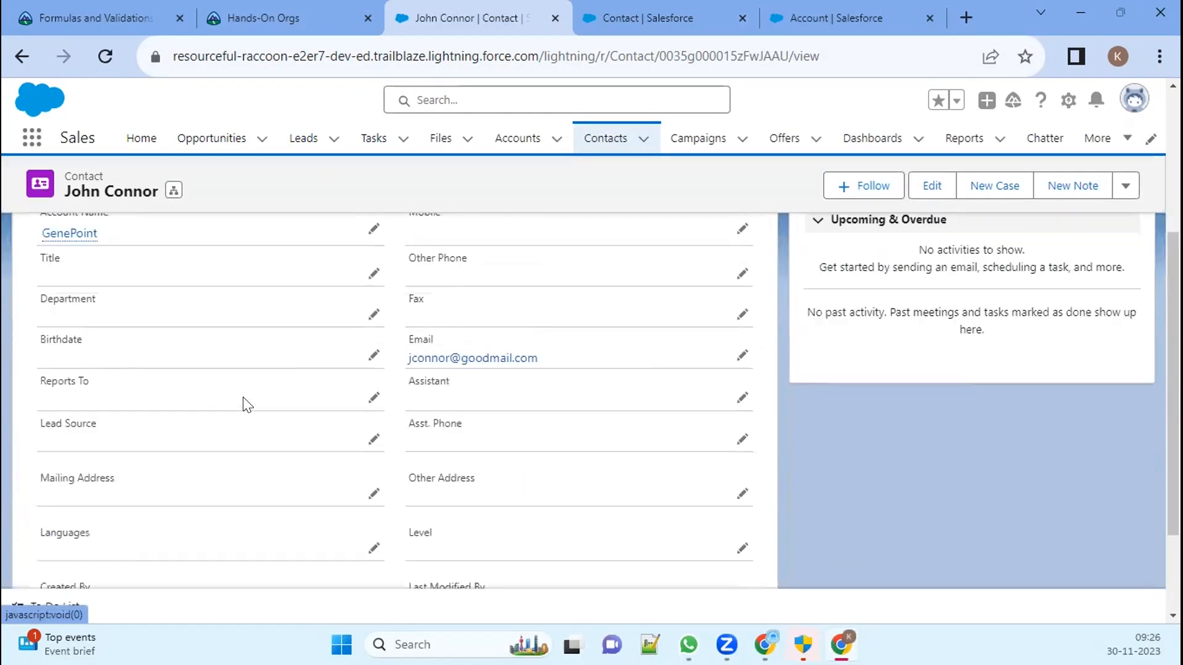
pyautogui.scroll(4, 247, 404)
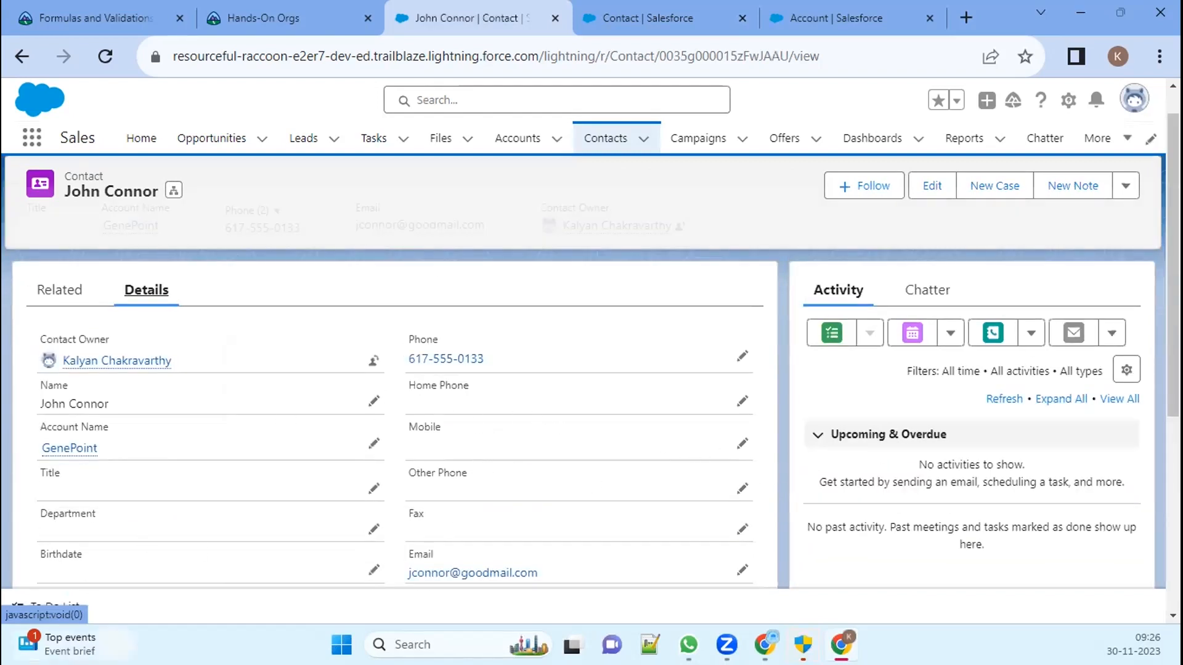
# Step: Check the Account Number Of Ass Acc field's API name in the Contact field list, and open its definition
pyautogui.click(675, 9)
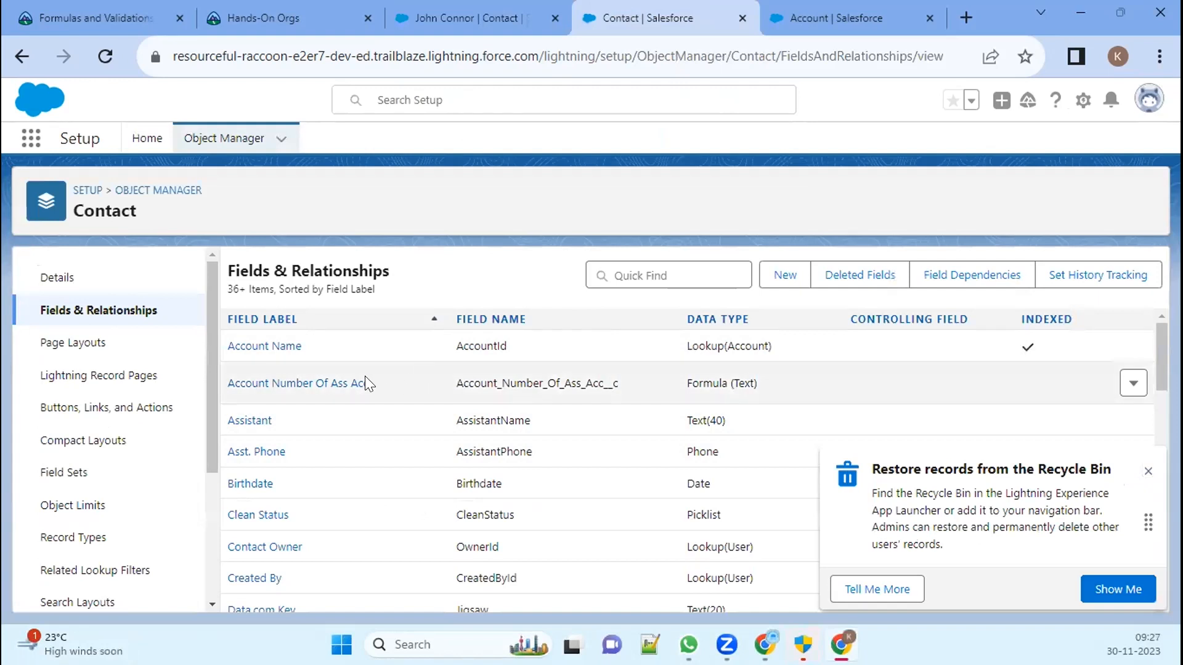
pyautogui.moveTo(215, 367); pyautogui.dragTo(418, 390)
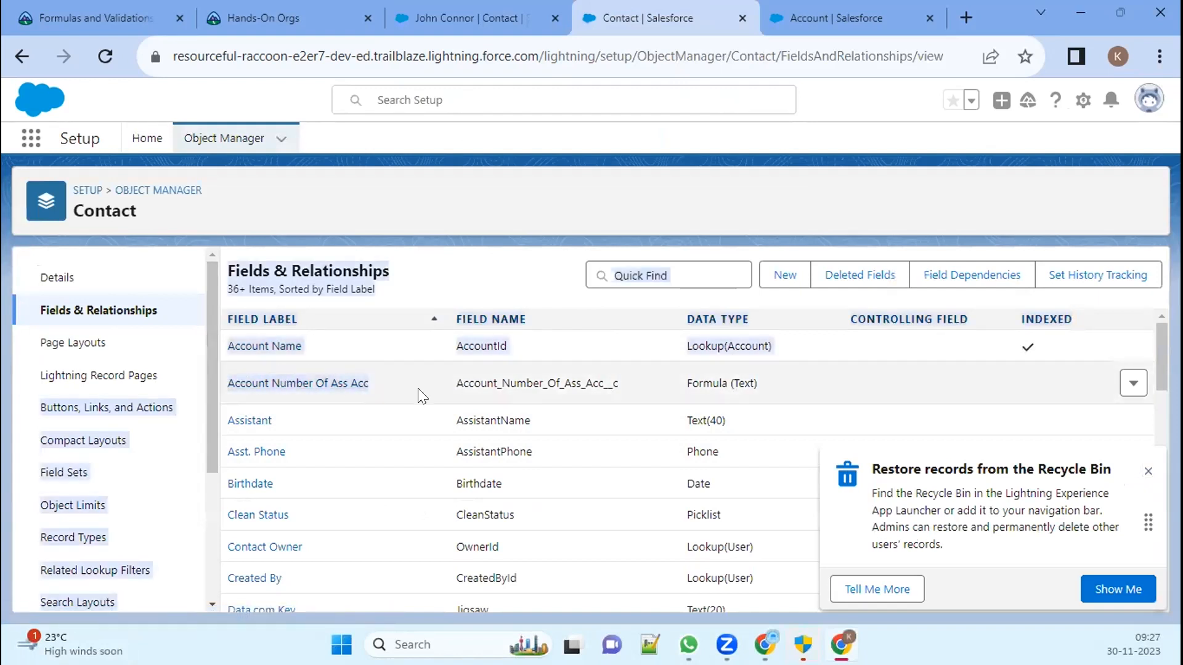
pyautogui.doubleClick(471, 383)
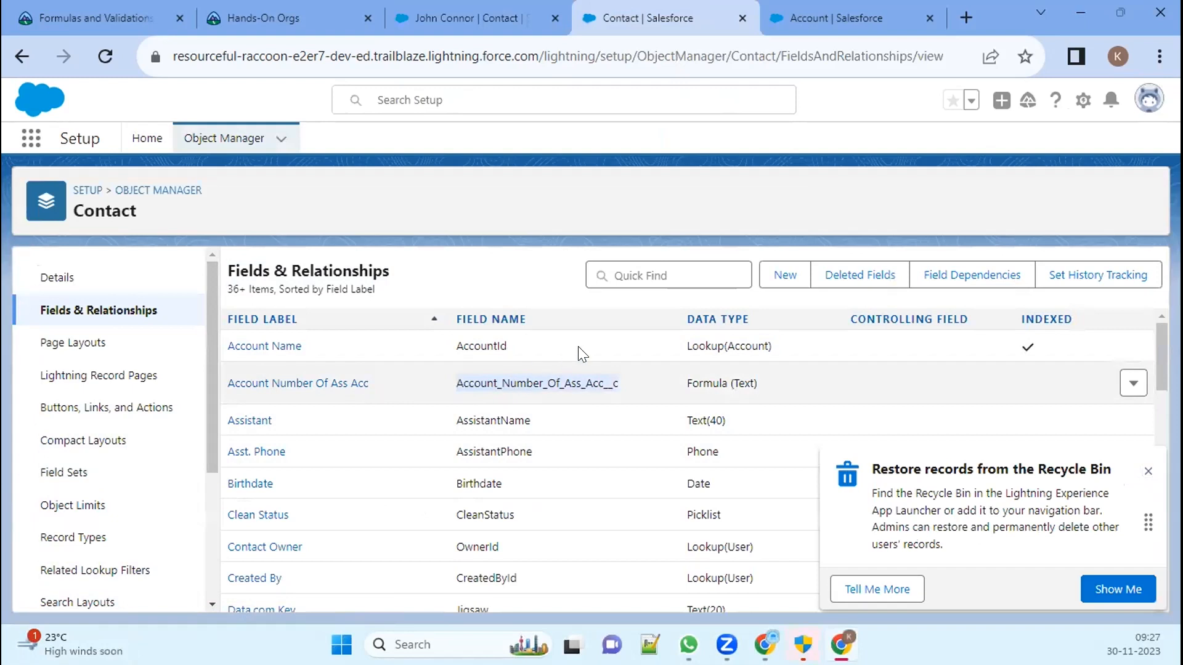
pyautogui.click(332, 384)
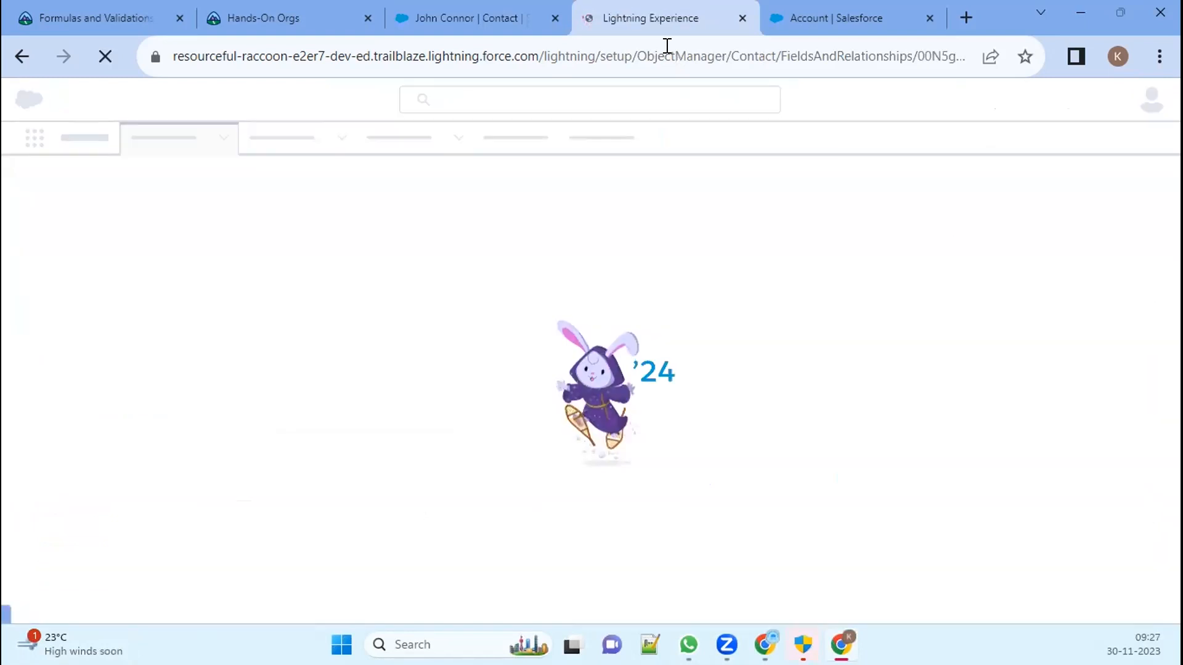
# Step: Recheck the details of the GenePoint contact record for the formula field, and preview its linked account
pyautogui.click(454, 8)
pyautogui.scroll(-5, 240, 432)
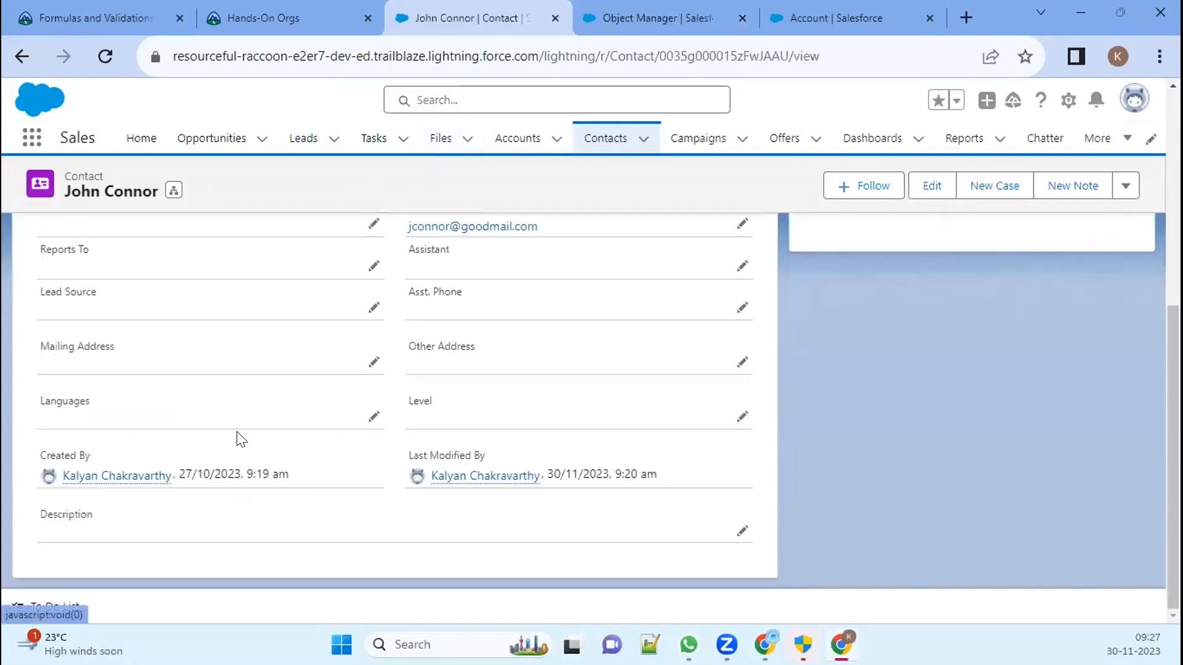
pyautogui.scroll(3, 357, 435)
pyautogui.scroll(4, 326, 437)
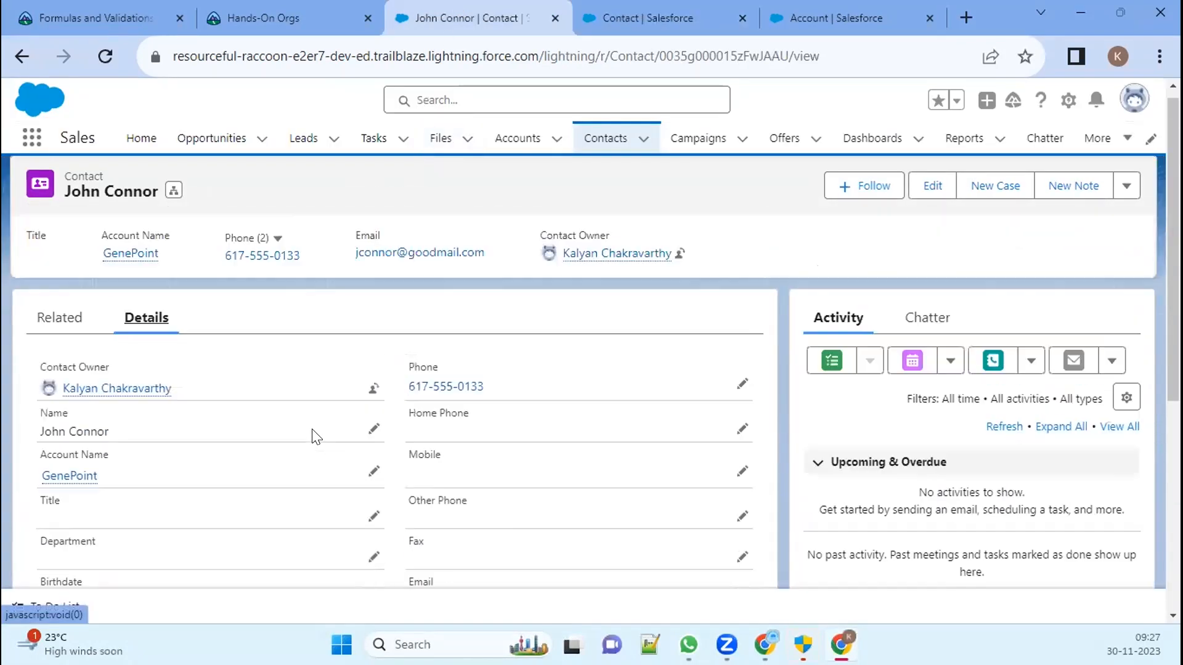
pyautogui.moveTo(111, 256)
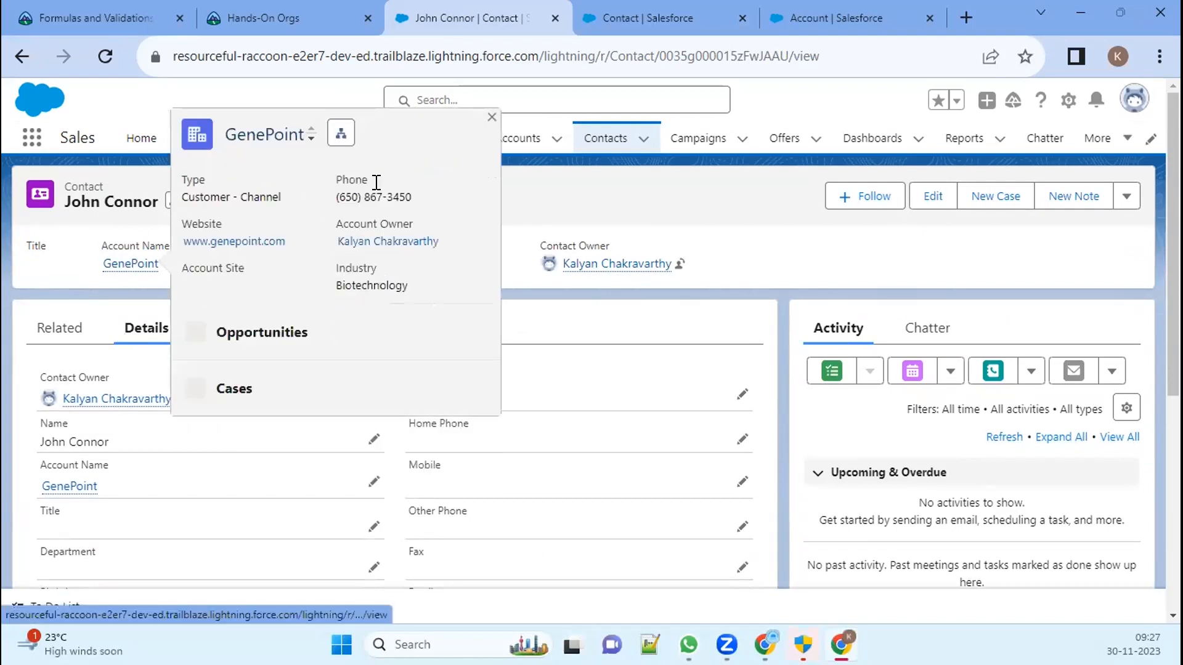
# Step: Open a recently viewed contact that has no account, and look through its details for the formula field
pyautogui.click(606, 142)
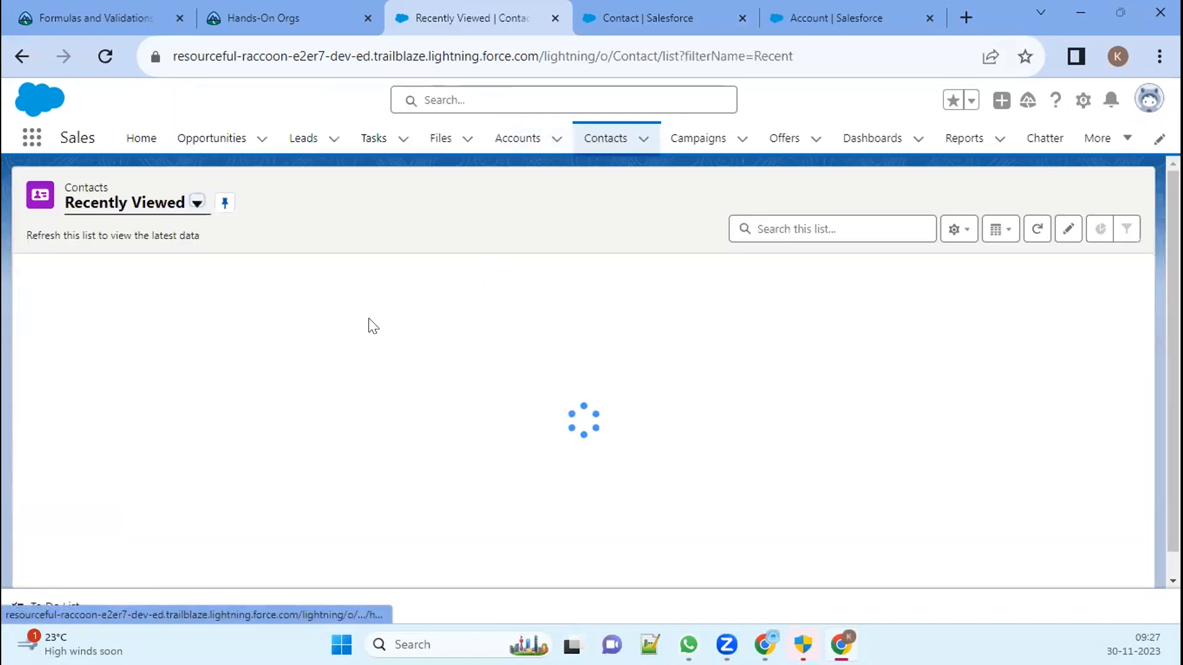
pyautogui.click(122, 375)
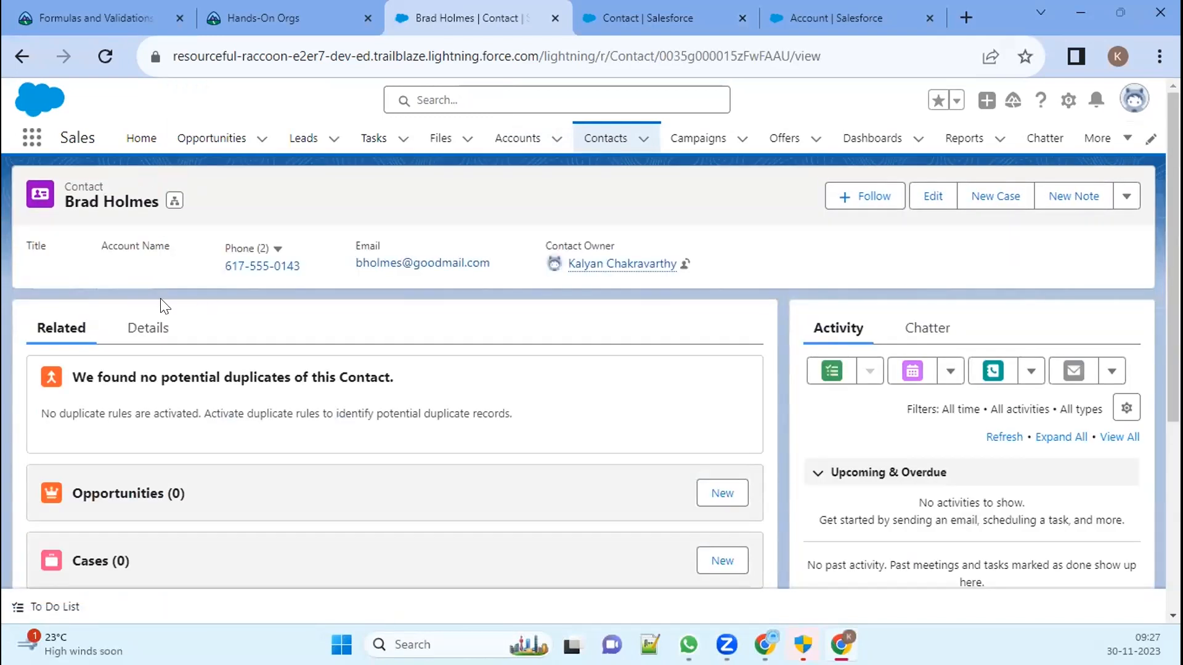
pyautogui.click(135, 329)
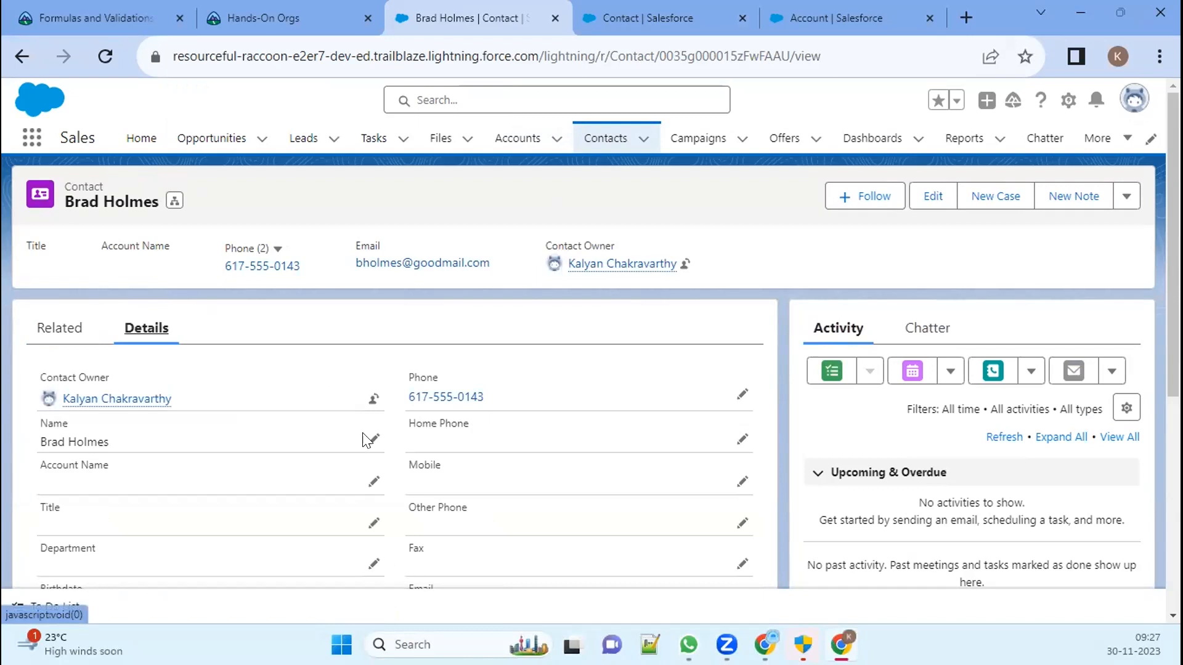
pyautogui.scroll(-5, 369, 441)
pyautogui.scroll(3, 479, 439)
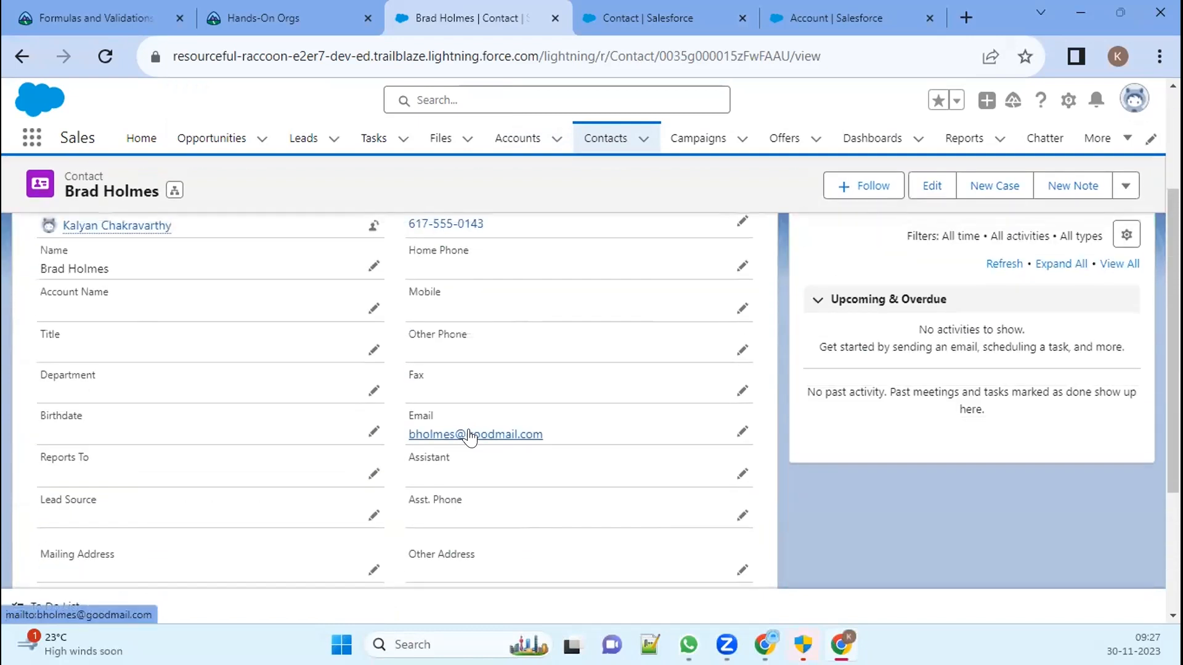
pyautogui.scroll(3, 471, 437)
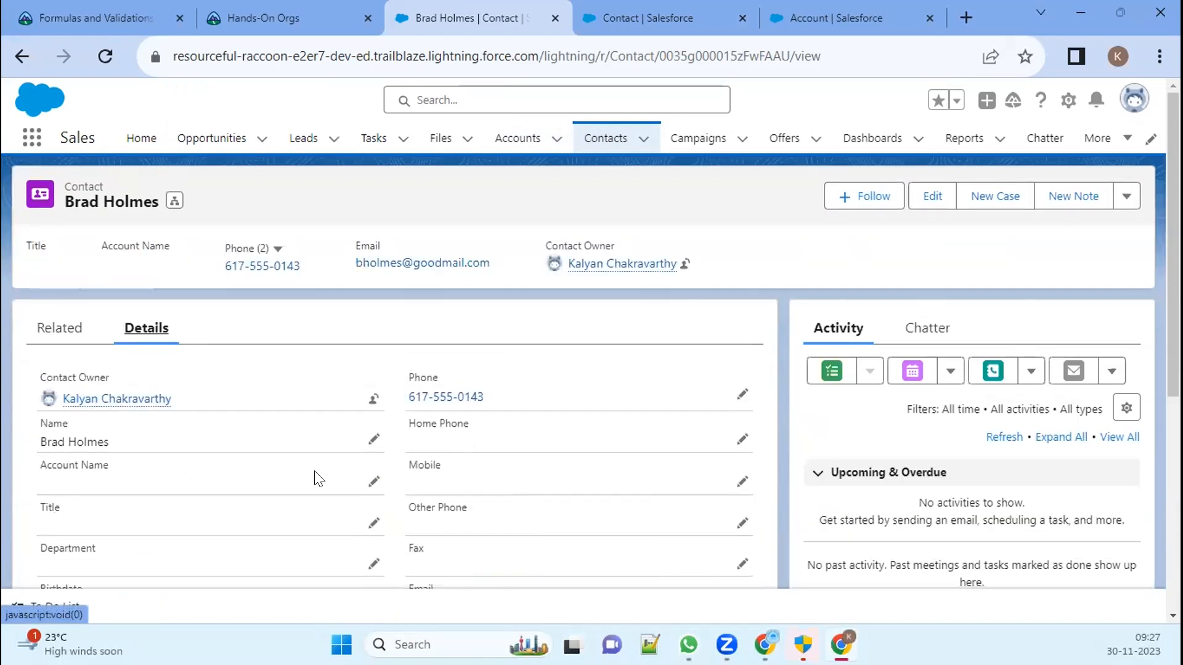
# Step: Set the open contact's Account Name to Dickenson plc and save the record
pyautogui.click(373, 481)
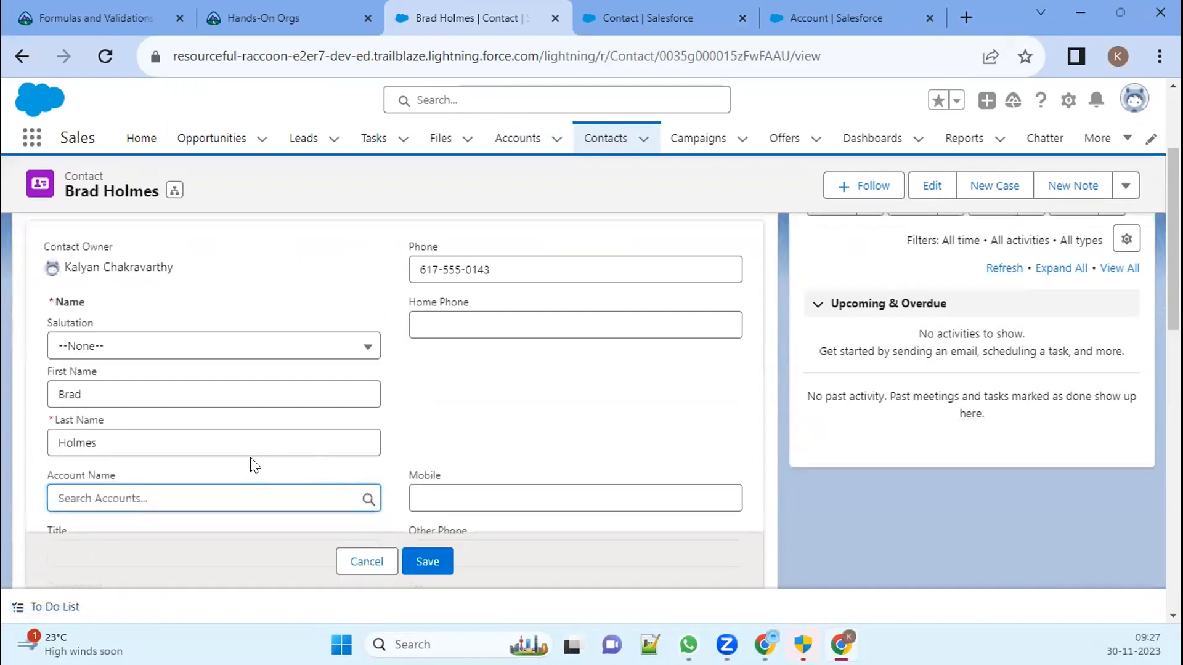
pyautogui.click(283, 497)
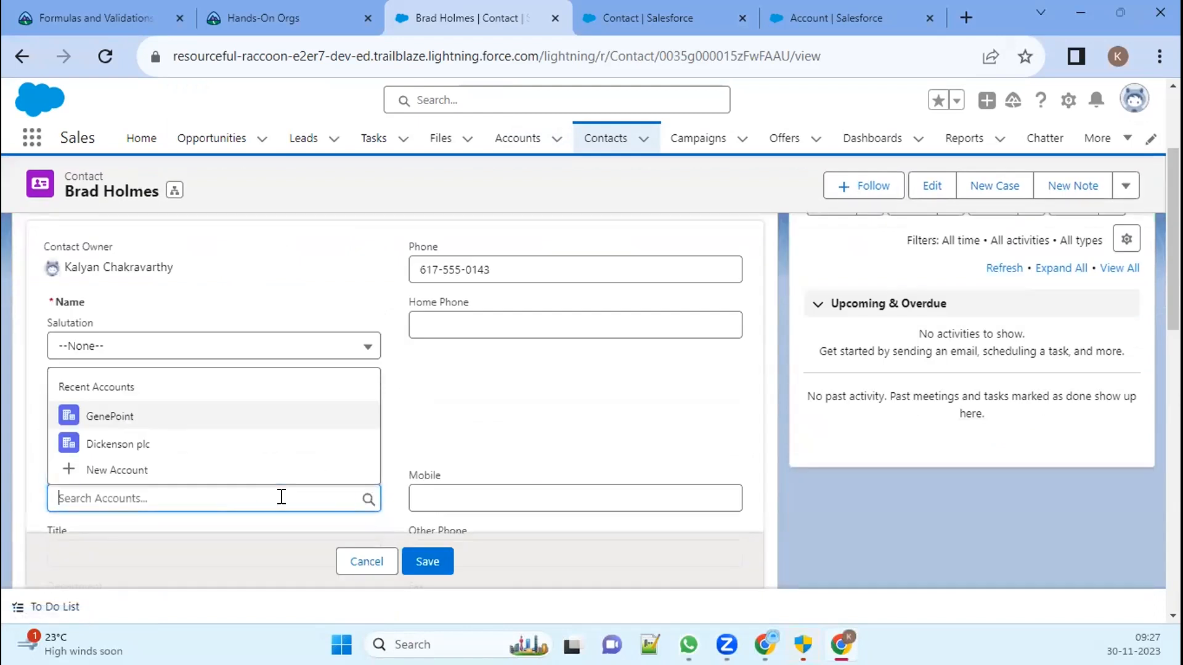
pyautogui.click(151, 441)
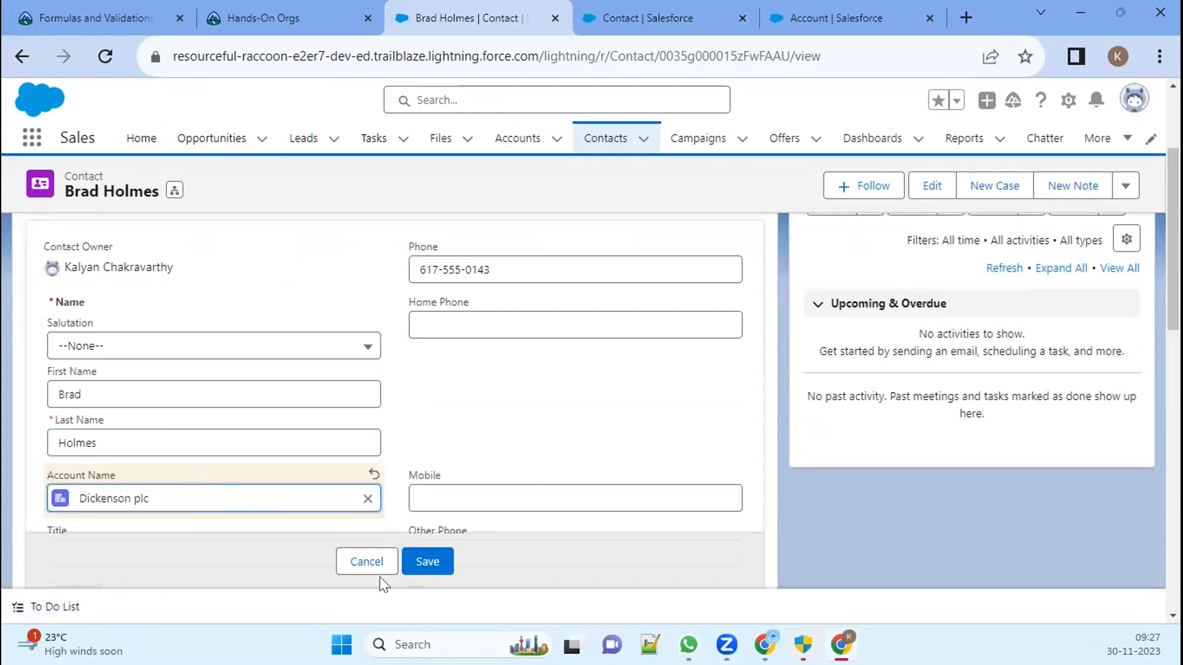
pyautogui.scroll(-5, 396, 383)
pyautogui.scroll(-10, 394, 436)
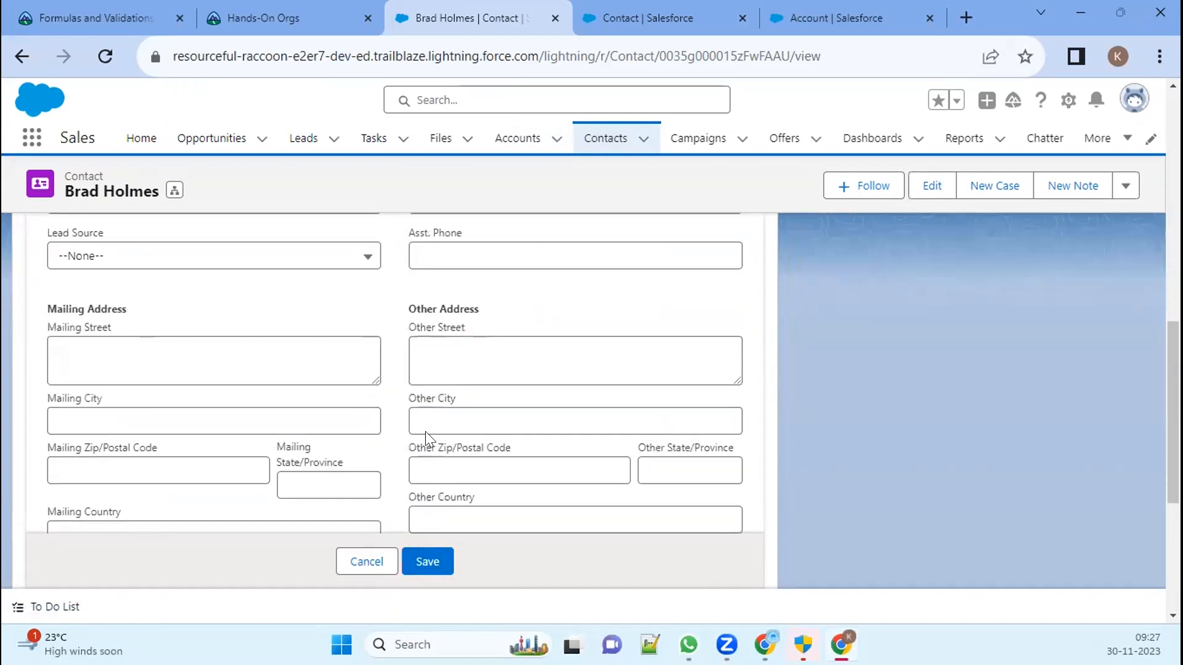
pyautogui.scroll(8, 422, 425)
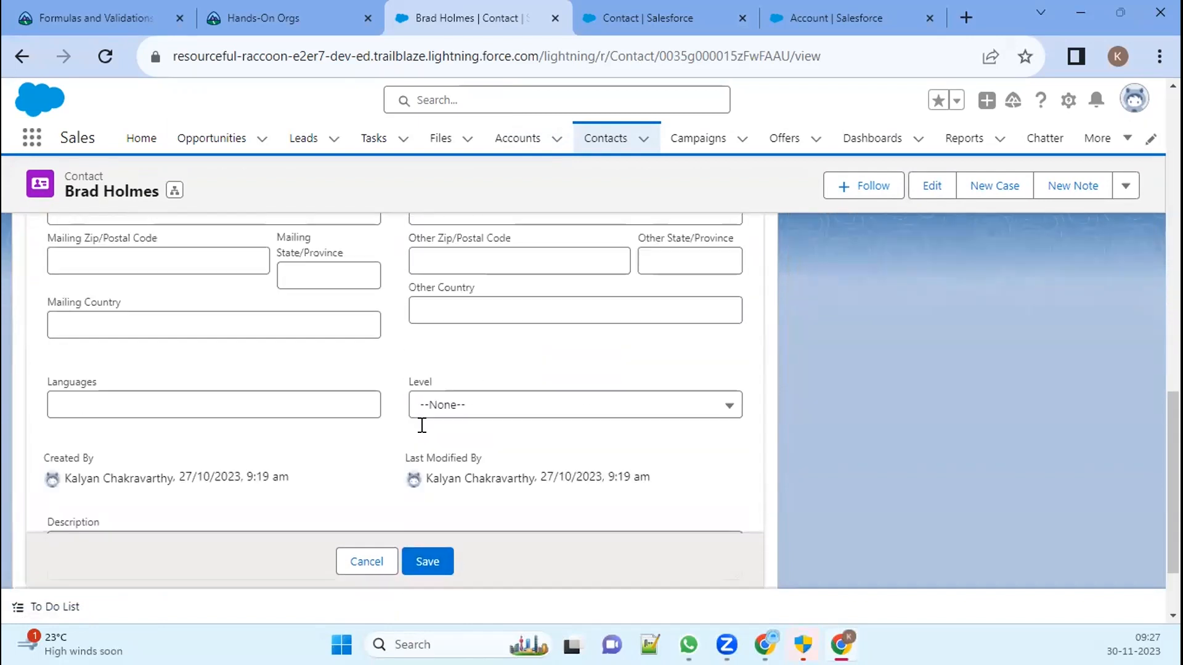
pyautogui.scroll(-3, 419, 425)
pyautogui.scroll(10, 423, 437)
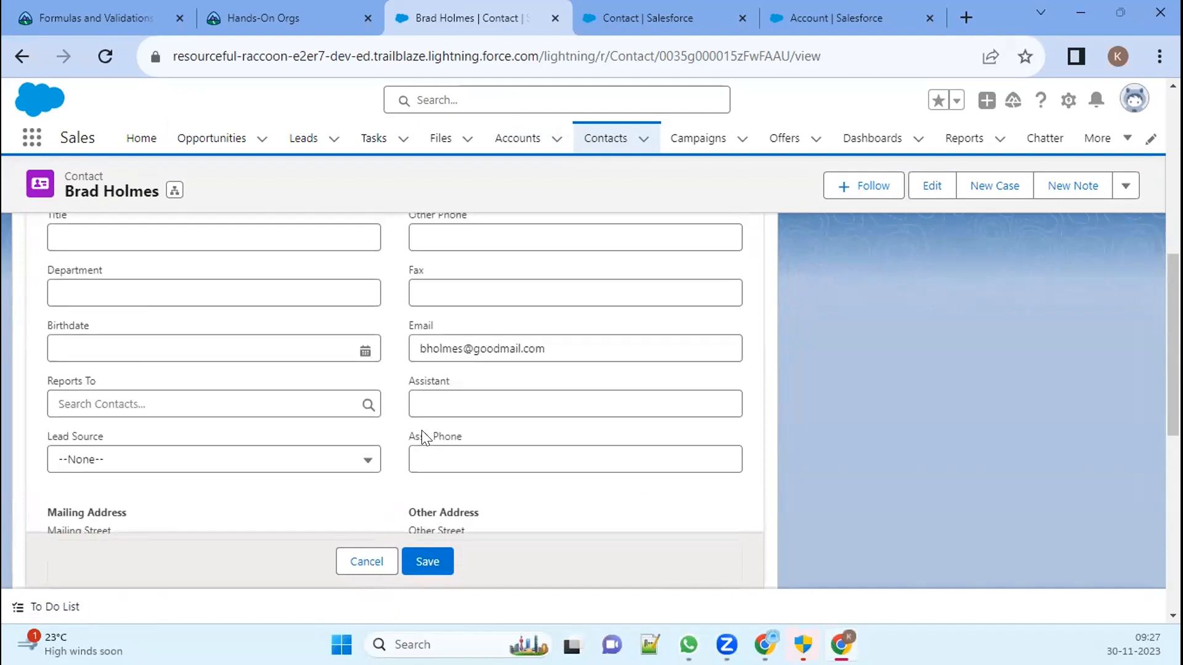
pyautogui.click(405, 557)
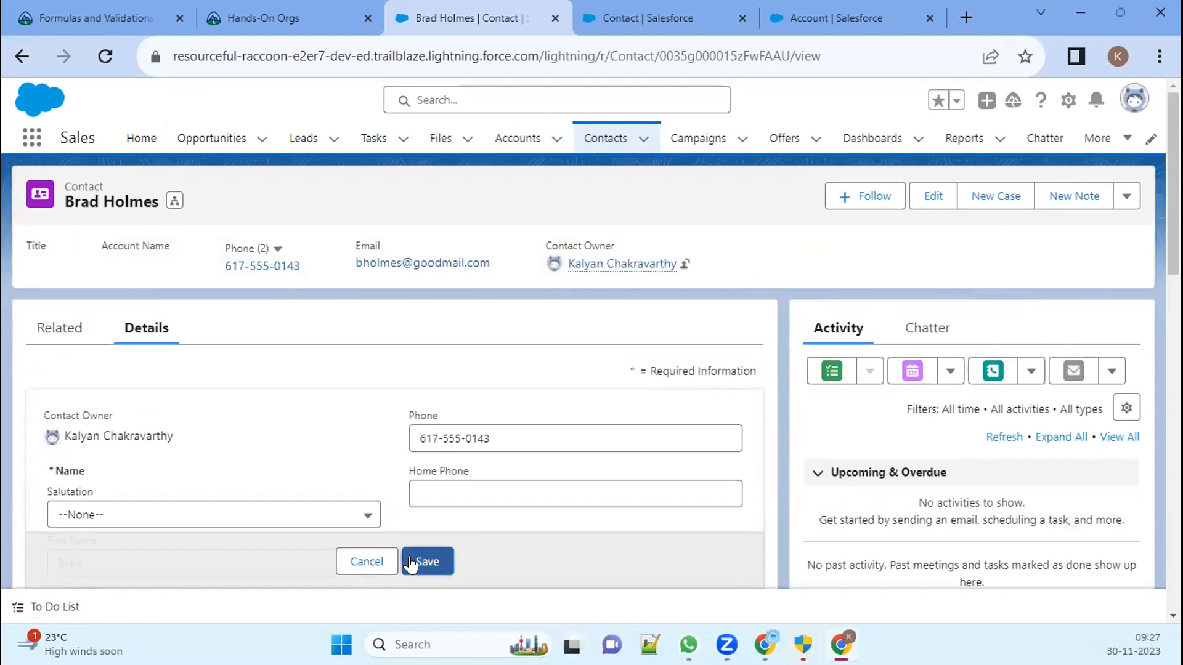
# Step: Look through the saved contact's details for the account number formula field
pyautogui.scroll(-7, 423, 442)
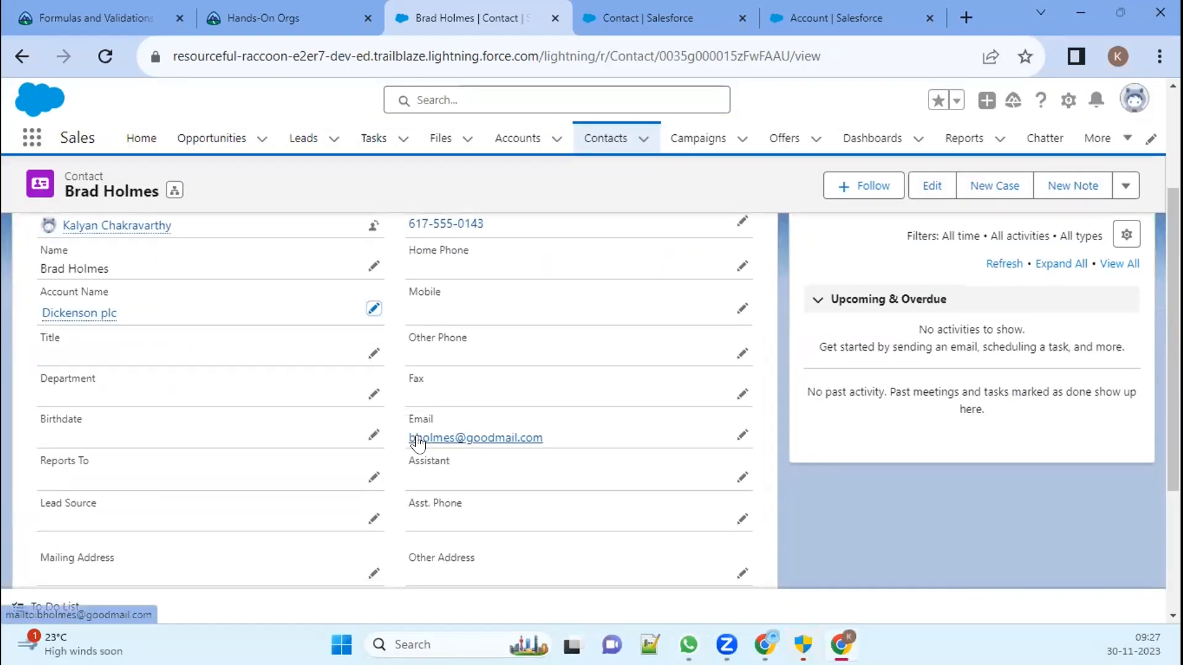
pyautogui.scroll(7, 284, 415)
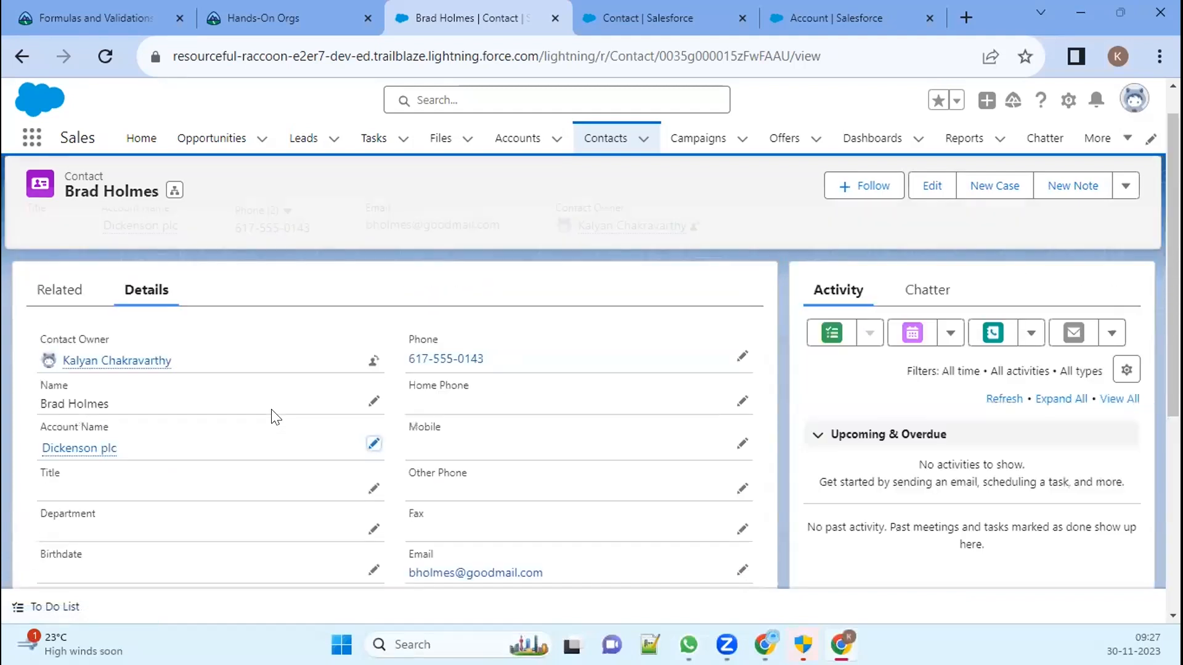
pyautogui.scroll(-3, 270, 480)
pyautogui.scroll(3, 273, 472)
# Step: Open the Account Number Of Ass Acc field for editing, review its formula, and keep the formula return type as Text
pyautogui.click(644, 16)
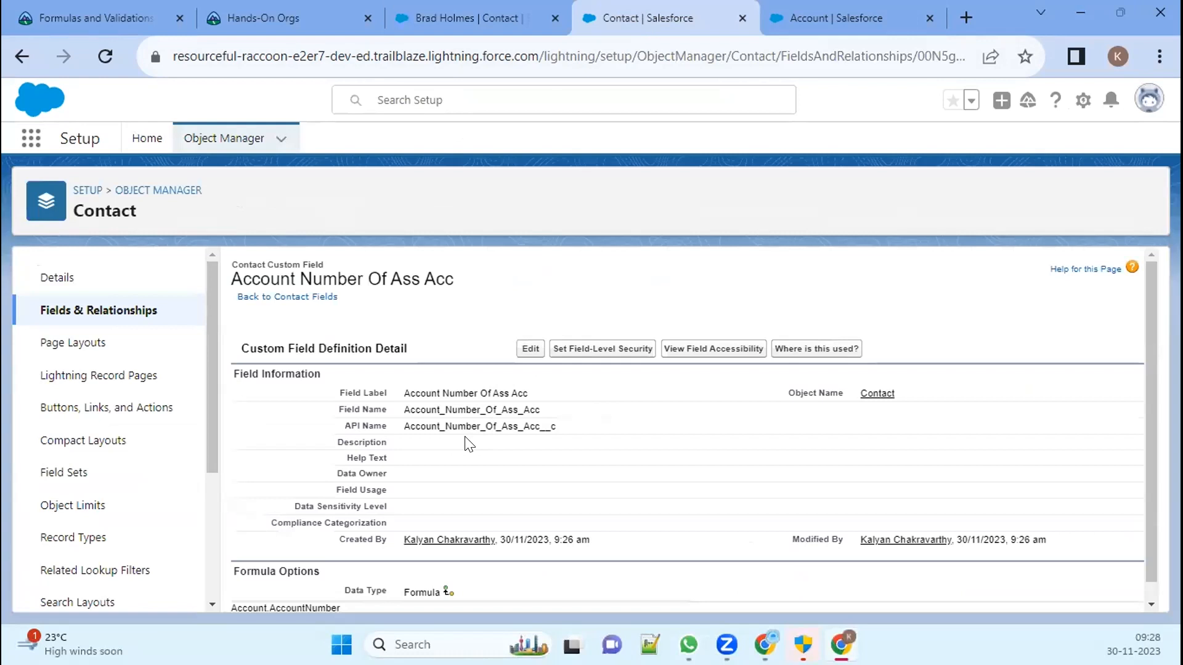
pyautogui.scroll(-1, 478, 444)
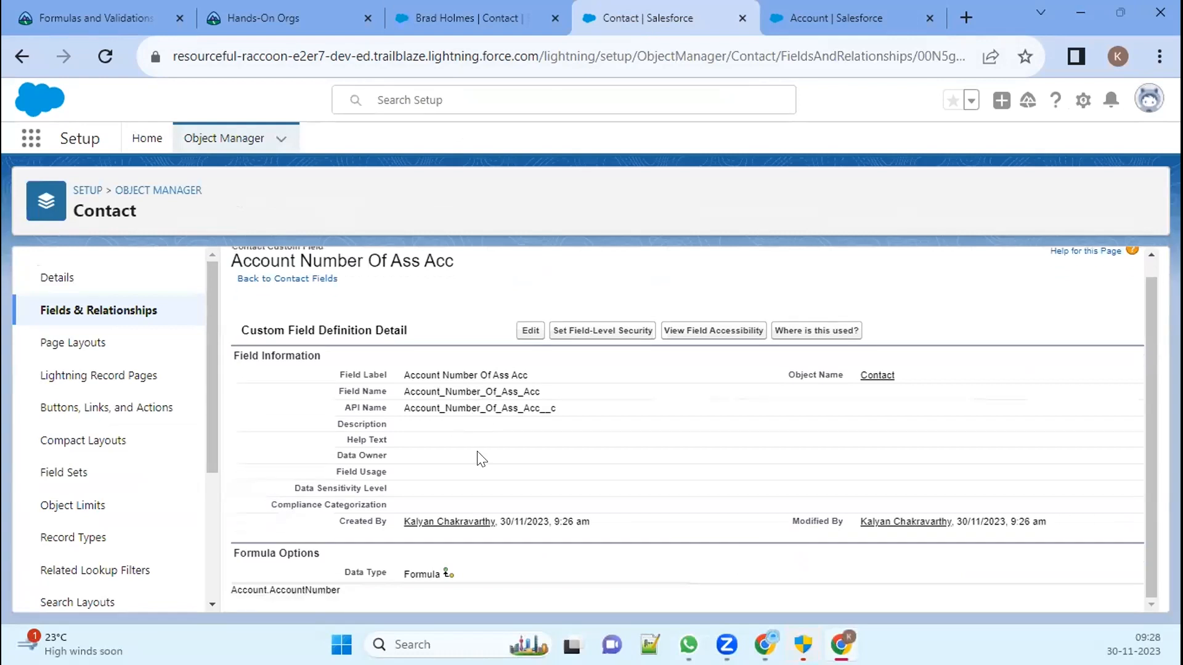
pyautogui.click(527, 333)
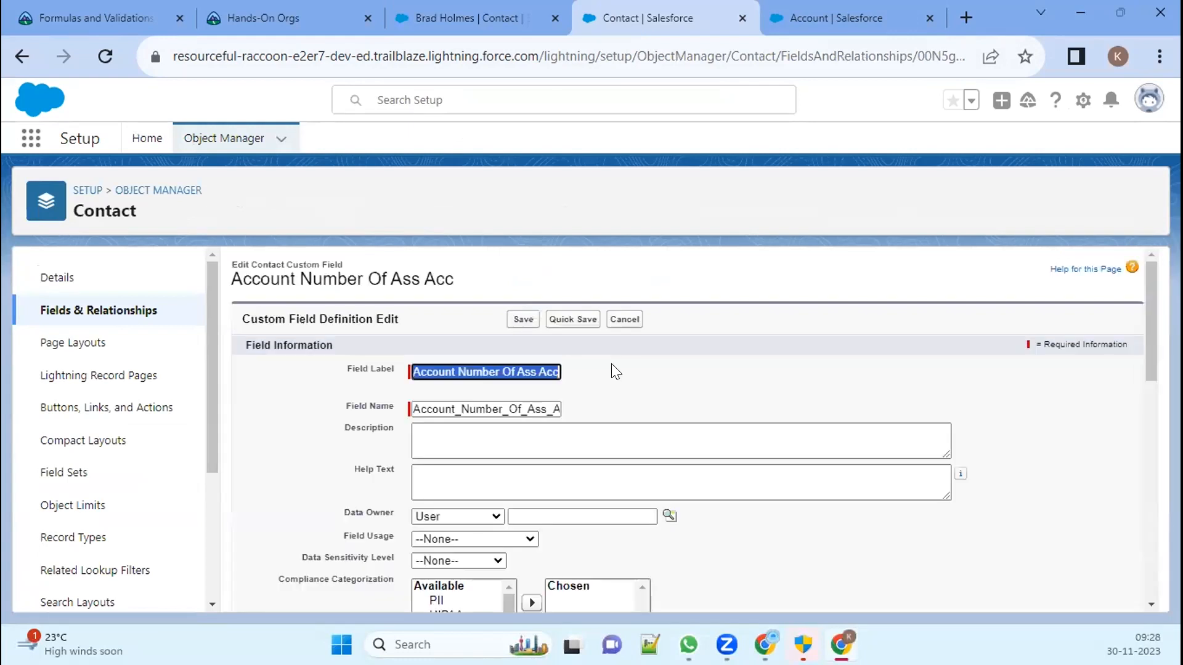
pyautogui.scroll(-5, 580, 431)
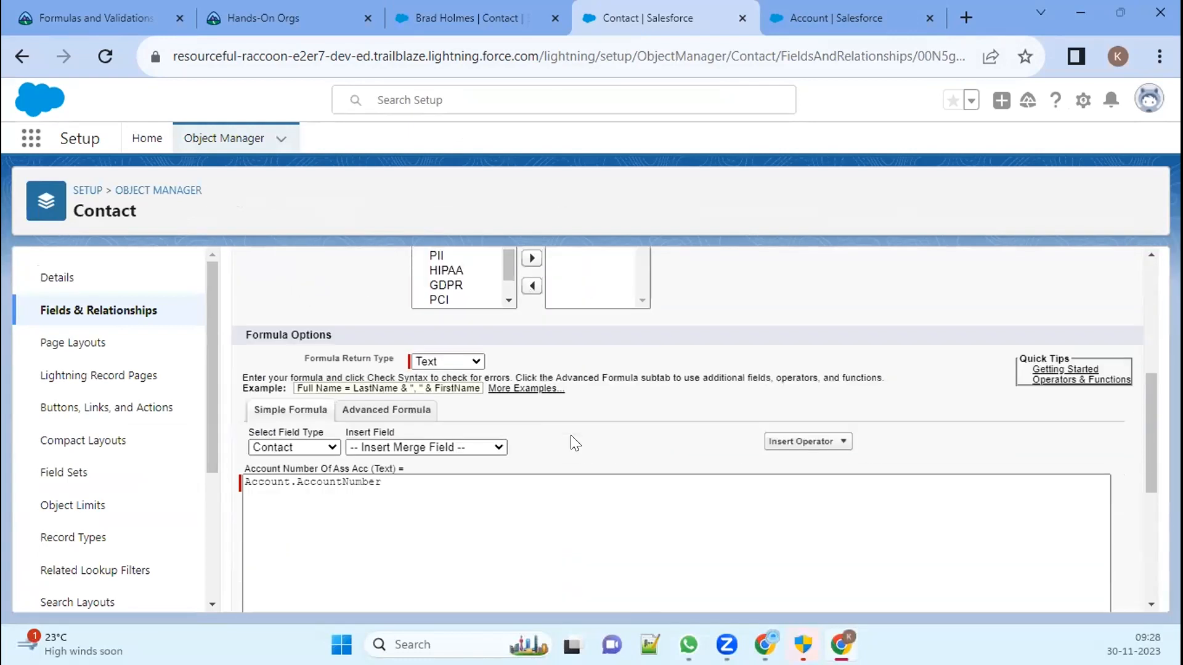
pyautogui.doubleClick(250, 483)
pyautogui.doubleClick(338, 483)
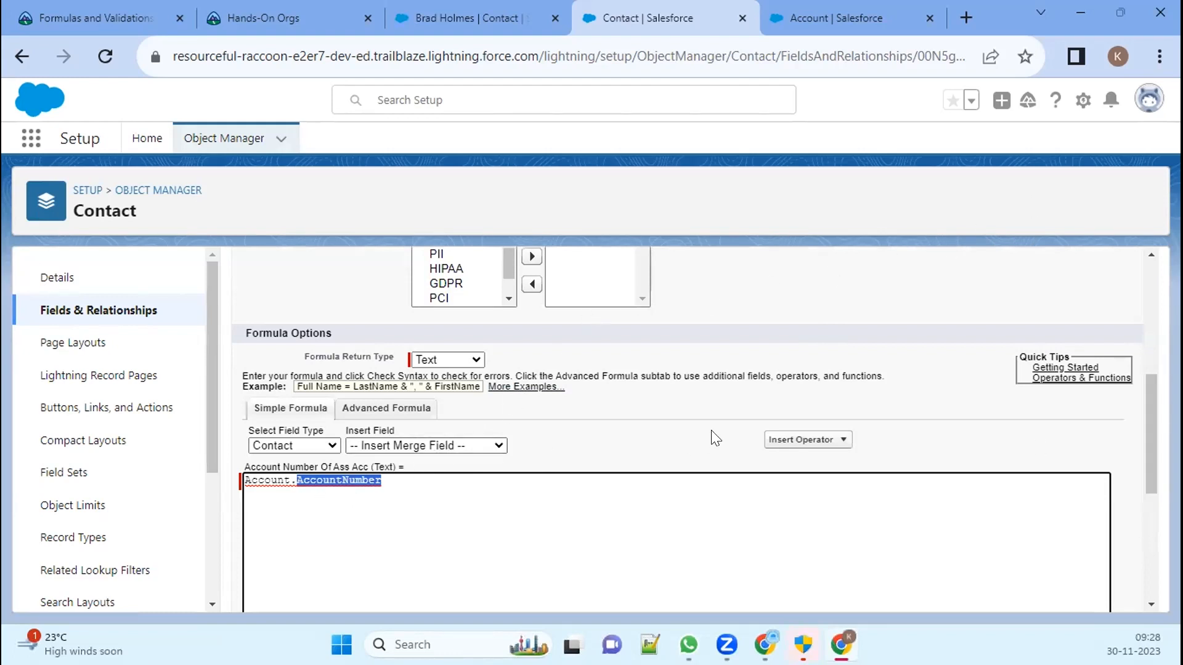
pyautogui.click(458, 360)
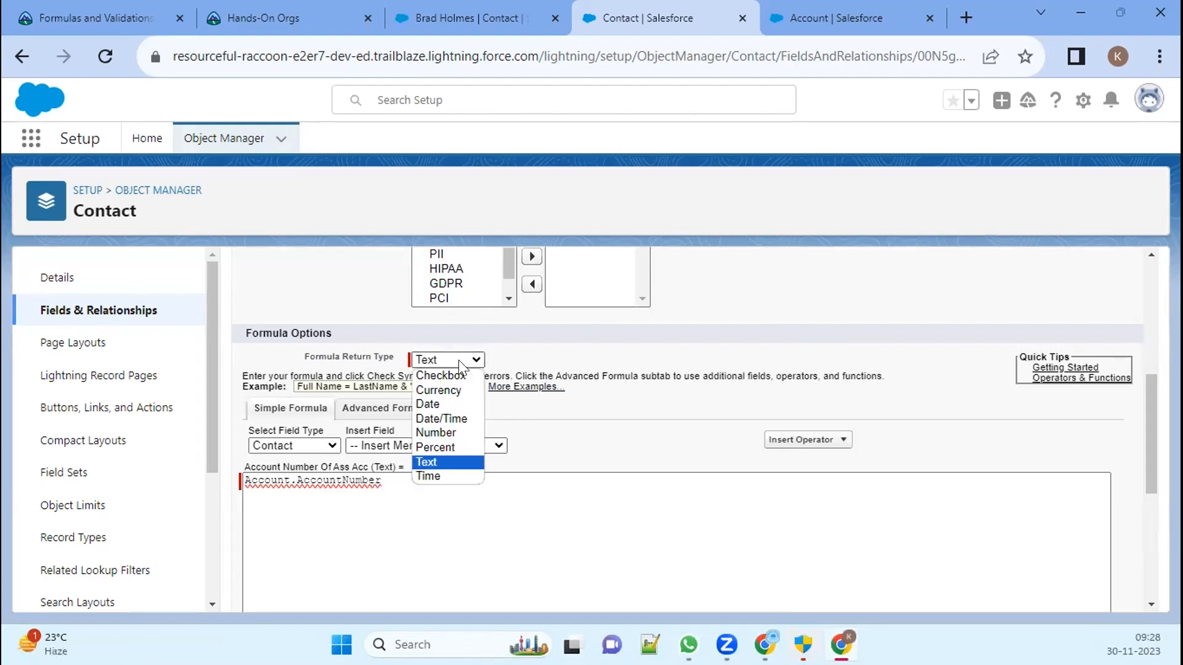
pyautogui.click(437, 462)
pyautogui.scroll(5, 660, 388)
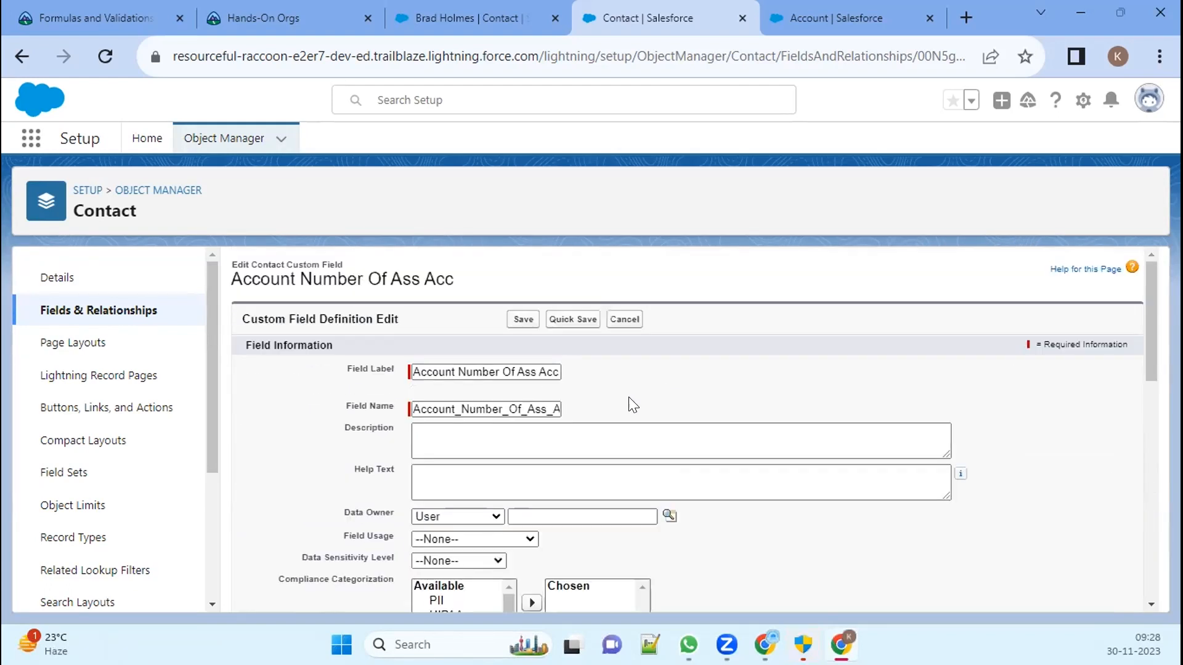
# Step: Enter "Account number Form field" as the description of the formula field
pyautogui.click(495, 370)
pyautogui.click(512, 429)
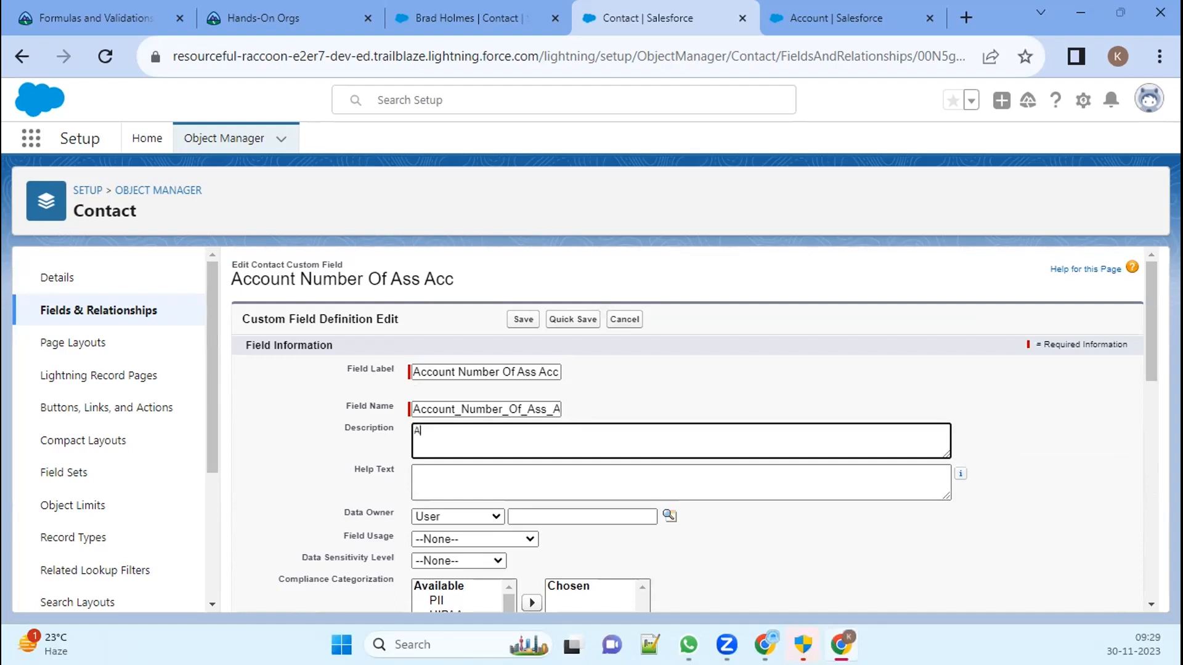
pyautogui.write('Account numbe')
pyautogui.write('r fielkd')
pyautogui.write('Fo')
pyautogui.write('rm field')
# Step: Browse the formula editor's field types and Contact merge fields, inserting Email into the formula
pyautogui.scroll(-5, 643, 397)
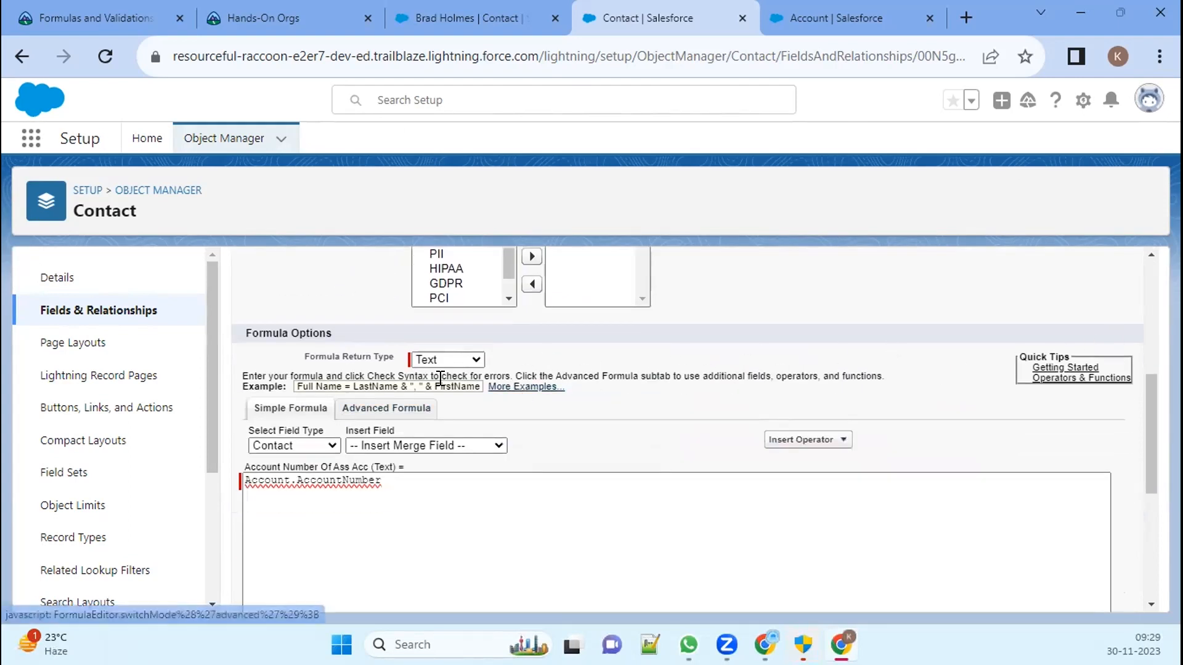
pyautogui.scroll(-3, 345, 315)
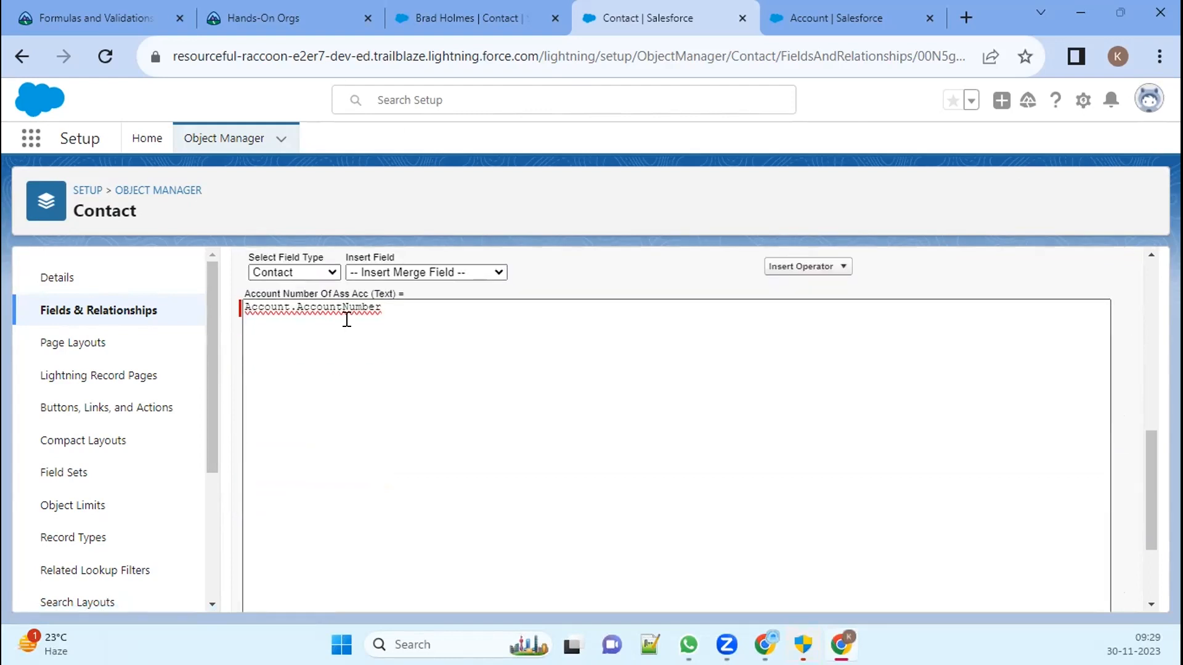
pyautogui.click(326, 275)
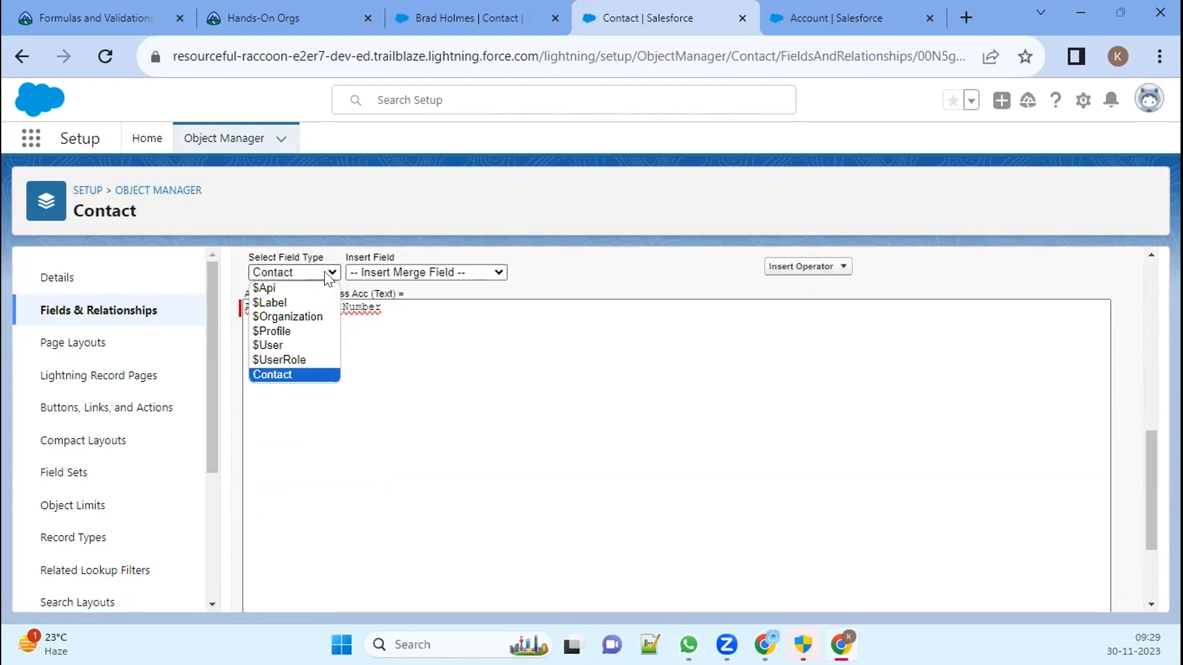
pyautogui.click(418, 271)
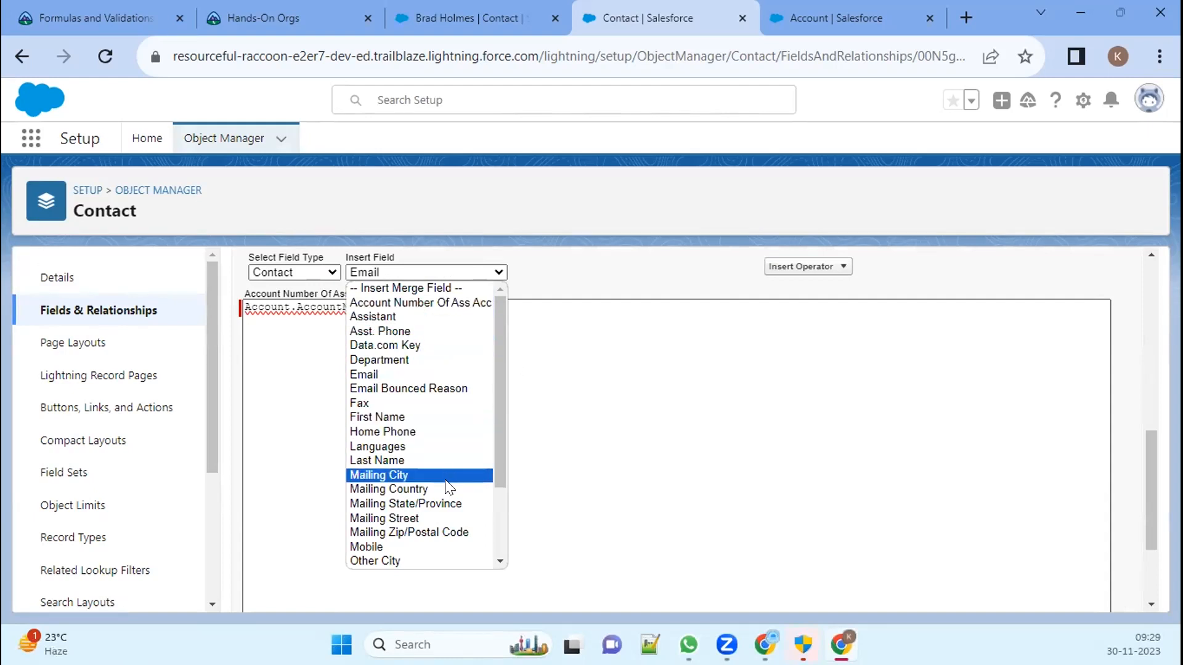
pyautogui.scroll(-2, 424, 492)
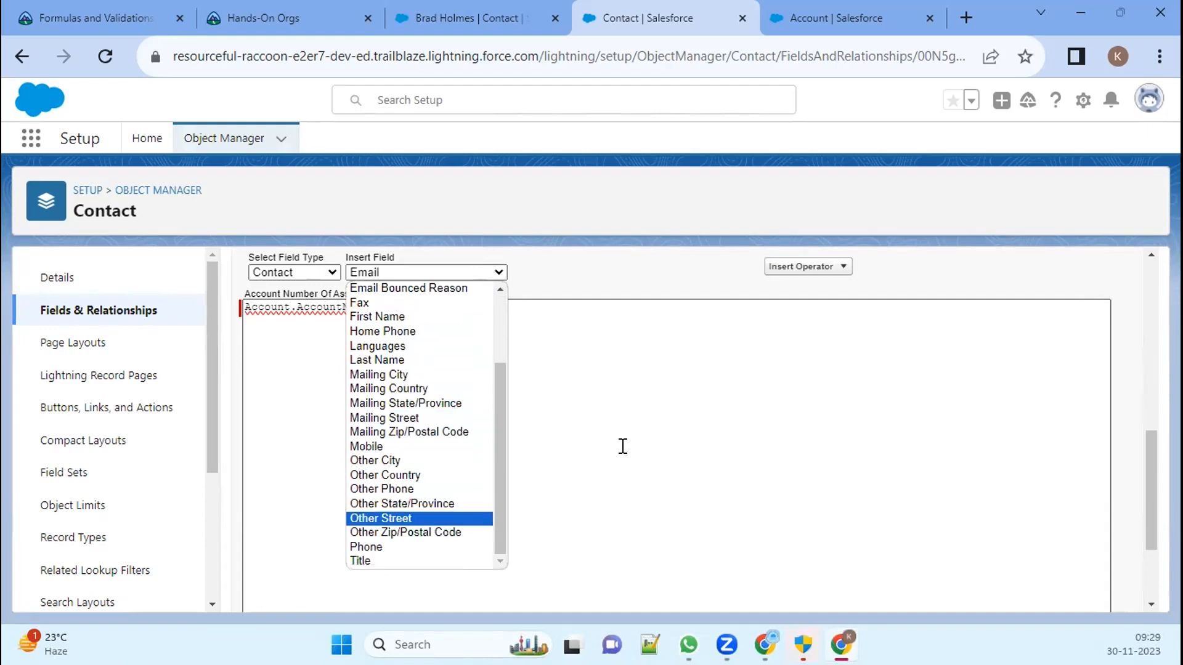
pyautogui.scroll(2, 434, 443)
pyautogui.click(625, 412)
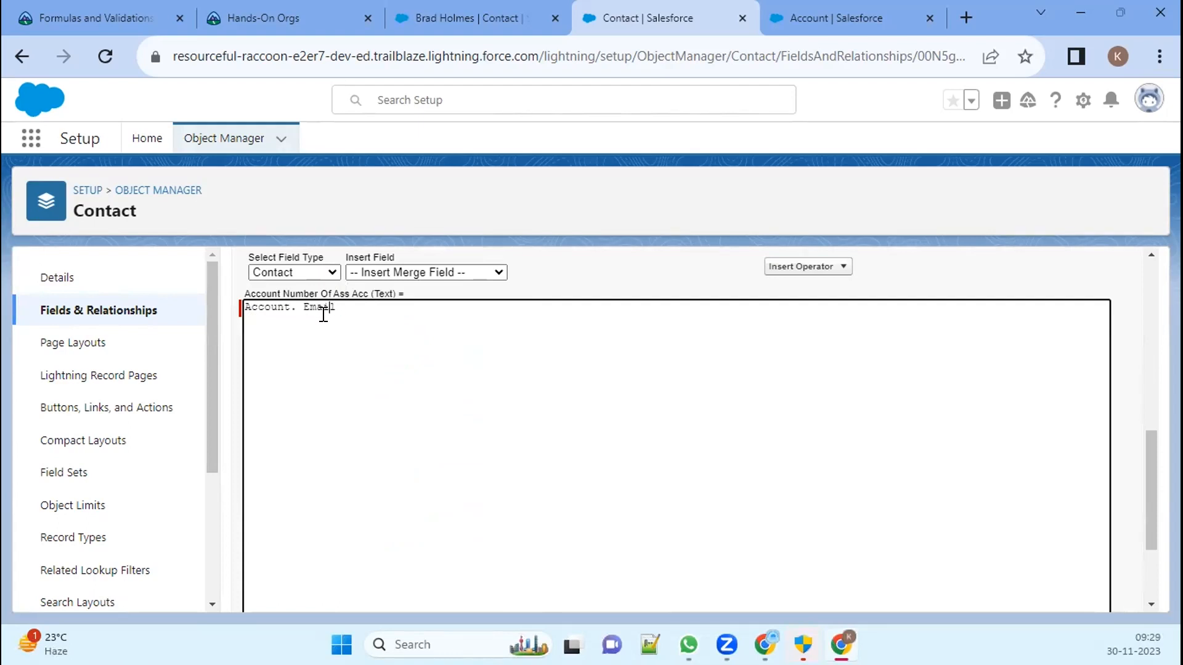
# Step: Remove the Email merge field and rewrite the formula as Account.AccountNumber
pyautogui.press('BackSpace')
pyautogui.press('BackSpace')
pyautogui.press('BackSpace')
pyautogui.press('BackSpace')
pyautogui.write('.Account')
pyautogui.press('BackSpace')
pyautogui.write('Number')
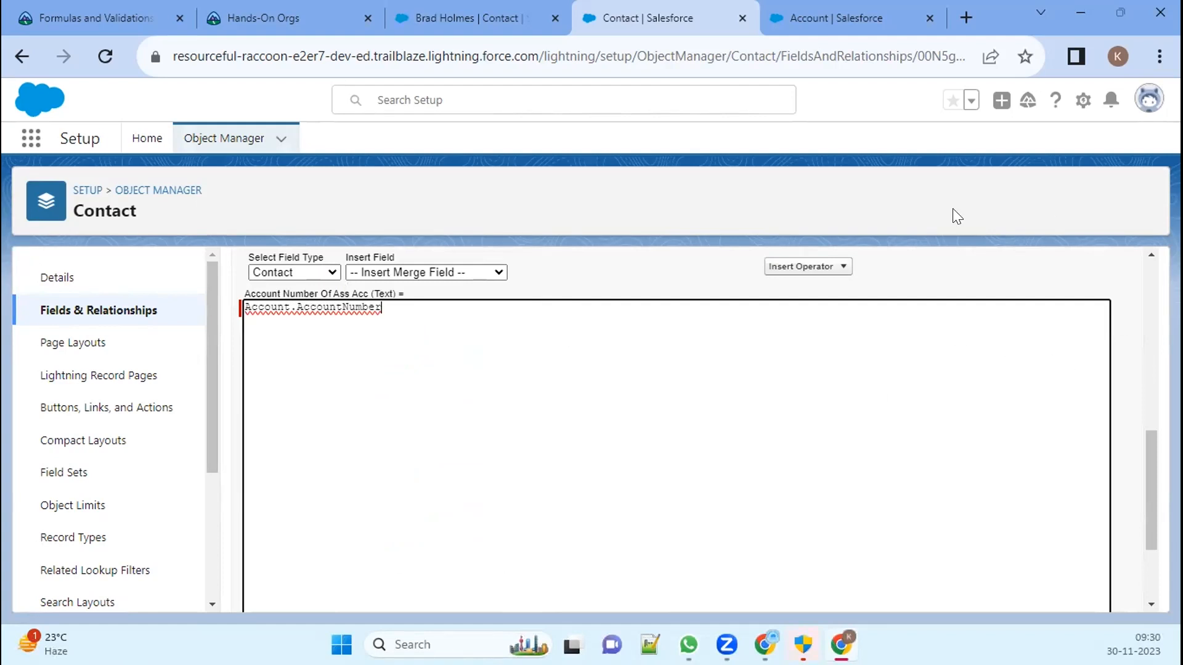
# Step: Check the formula's syntax and save the field definition
pyautogui.scroll(-5, 372, 364)
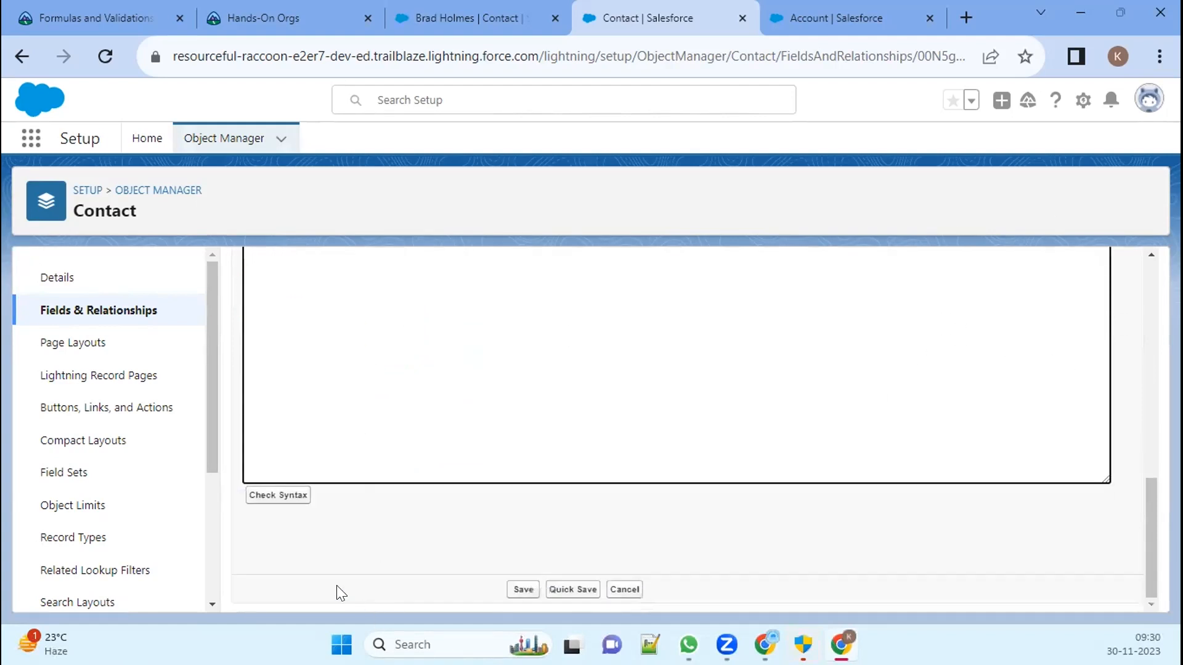
pyautogui.click(277, 496)
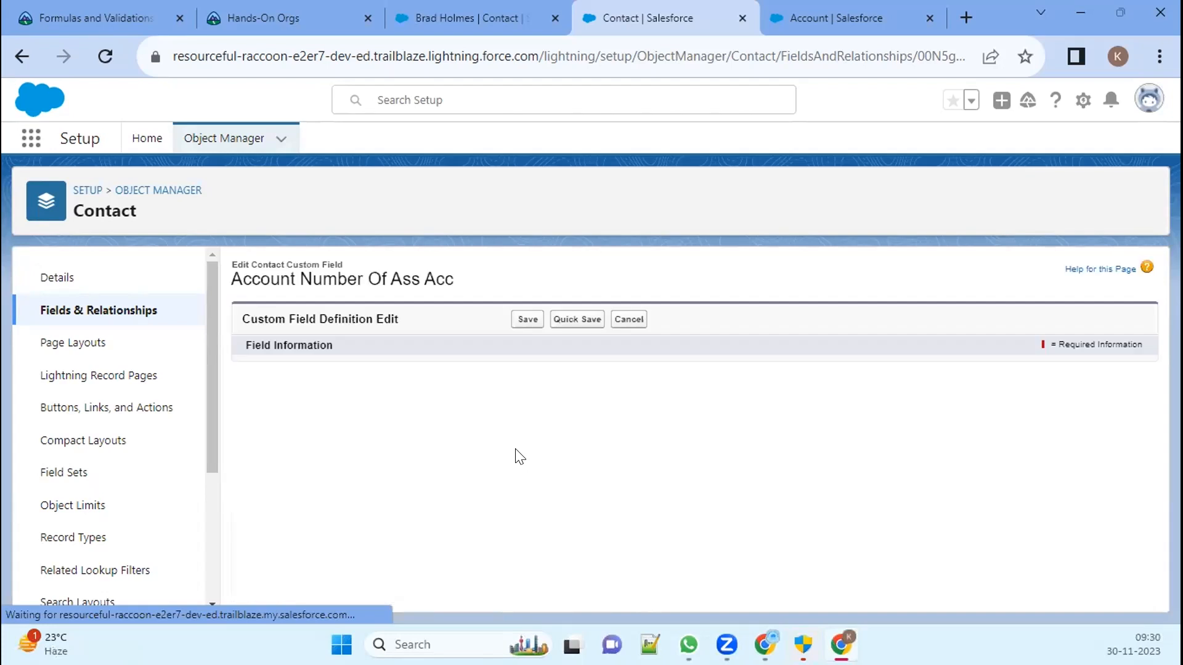
pyautogui.scroll(-10, 583, 427)
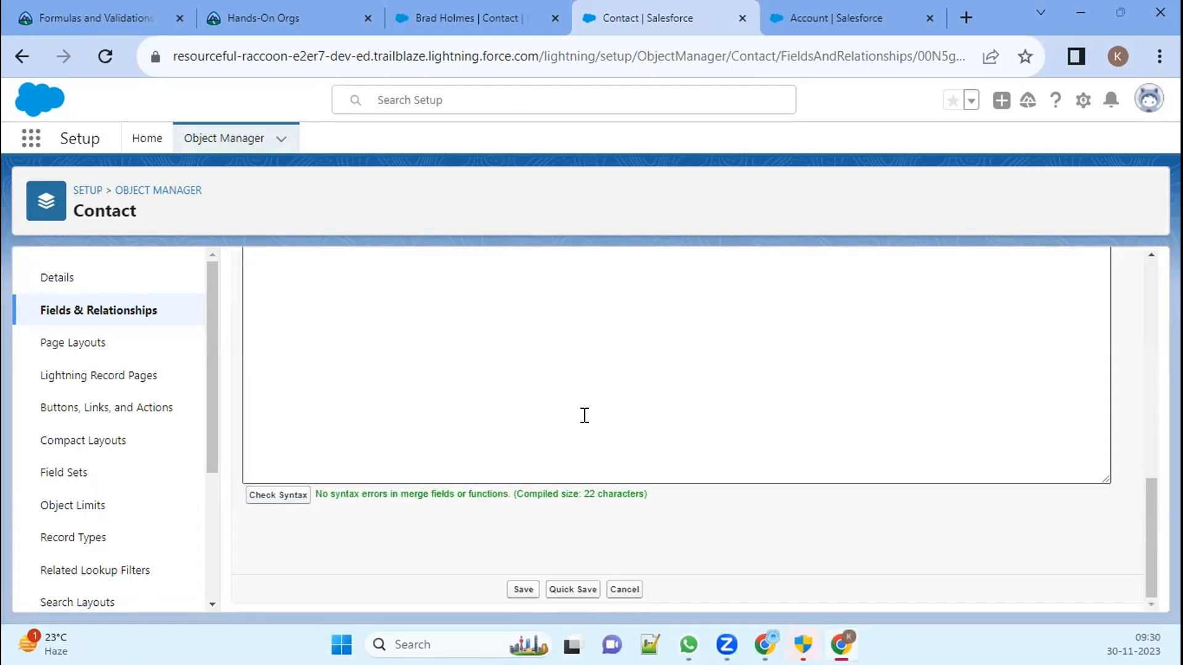
pyautogui.scroll(10, 572, 414)
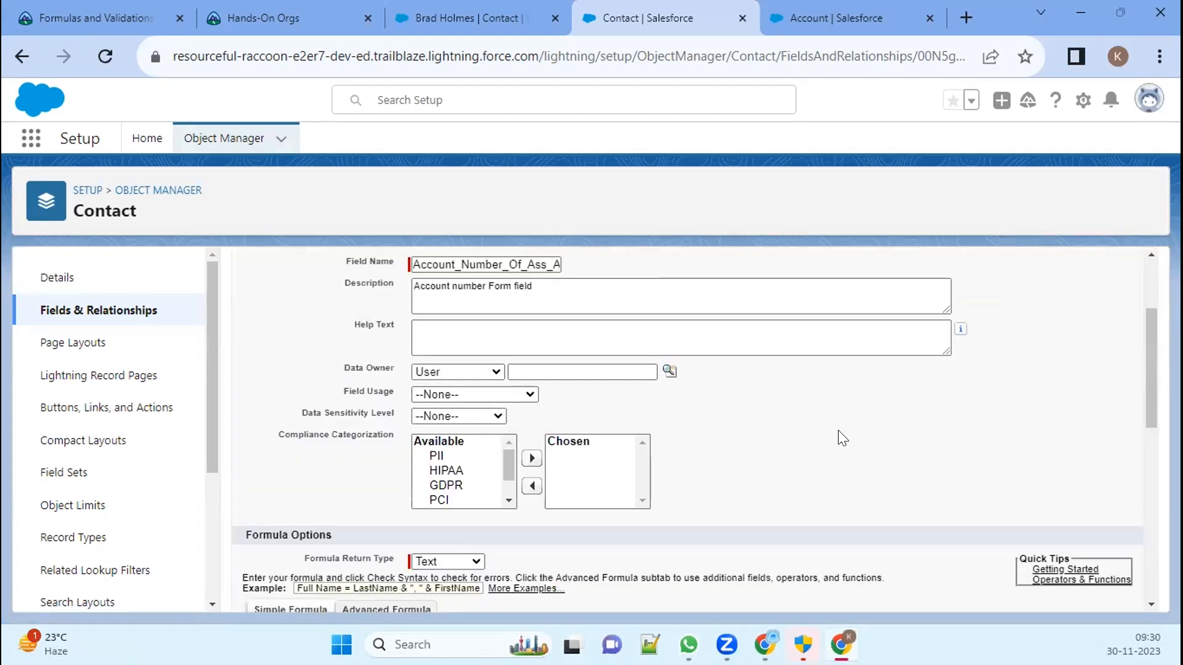
pyautogui.scroll(-5, 838, 430)
pyautogui.scroll(-5, 826, 428)
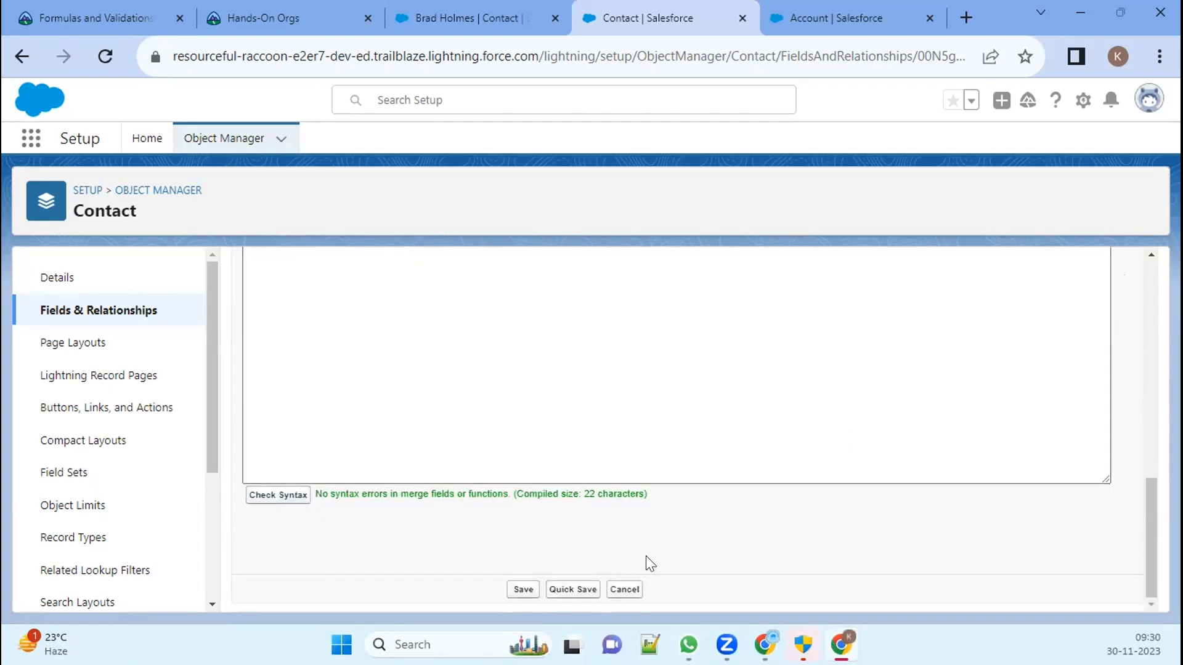
pyautogui.click(522, 590)
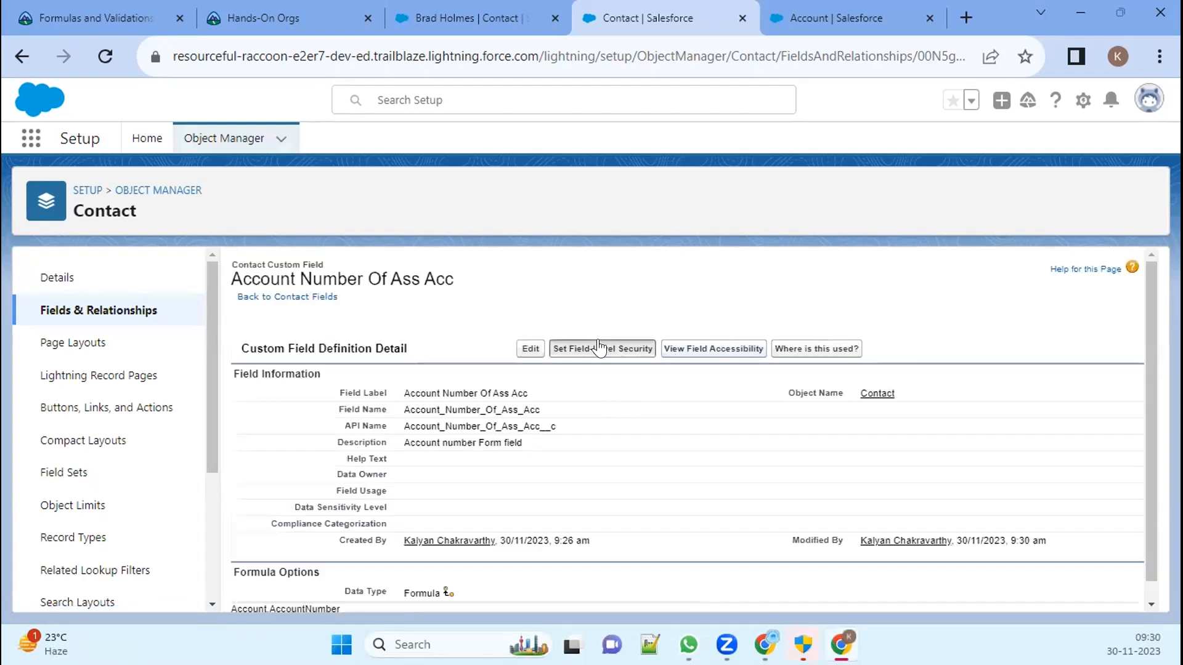
# Step: Review which profiles can see the Account Number Of Ass Acc field in its field-level security, and leave without changes
pyautogui.click(607, 347)
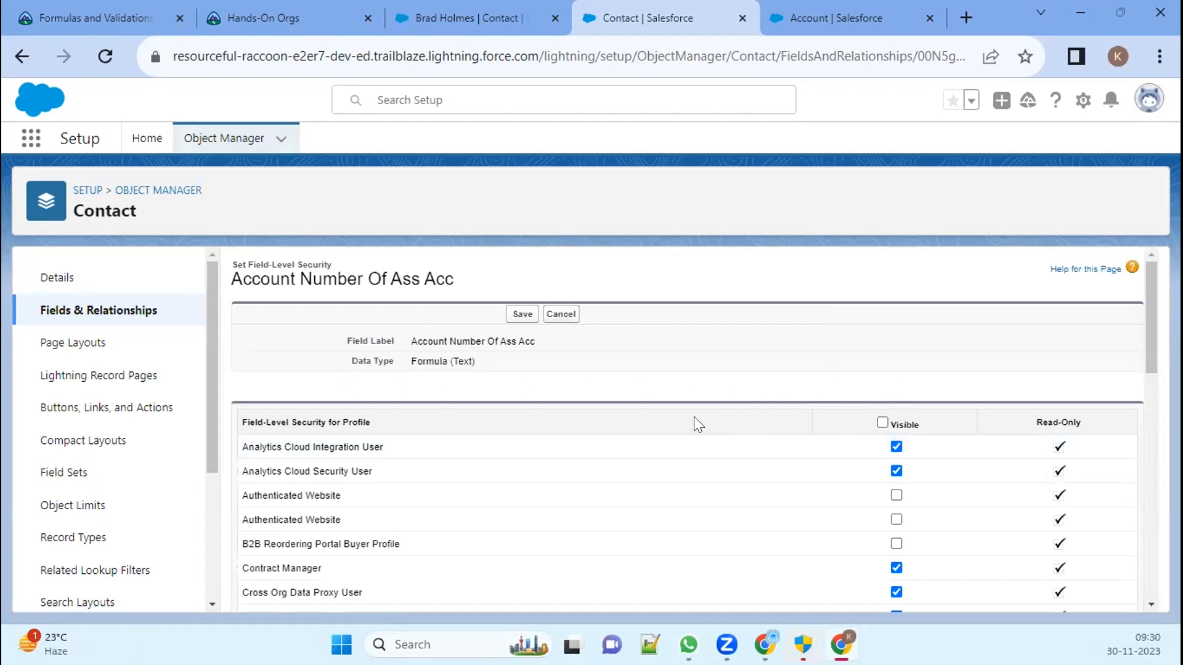
pyautogui.scroll(-5, 683, 500)
pyautogui.scroll(-6, 688, 507)
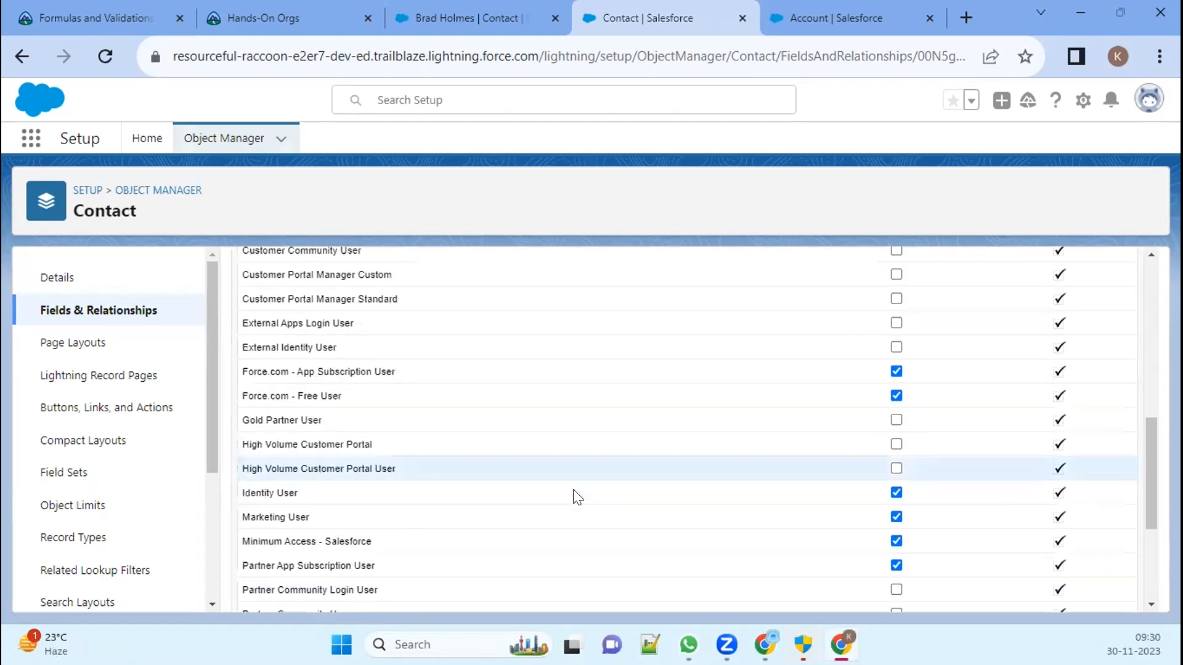
pyautogui.scroll(3, 780, 490)
pyautogui.scroll(-3, 627, 513)
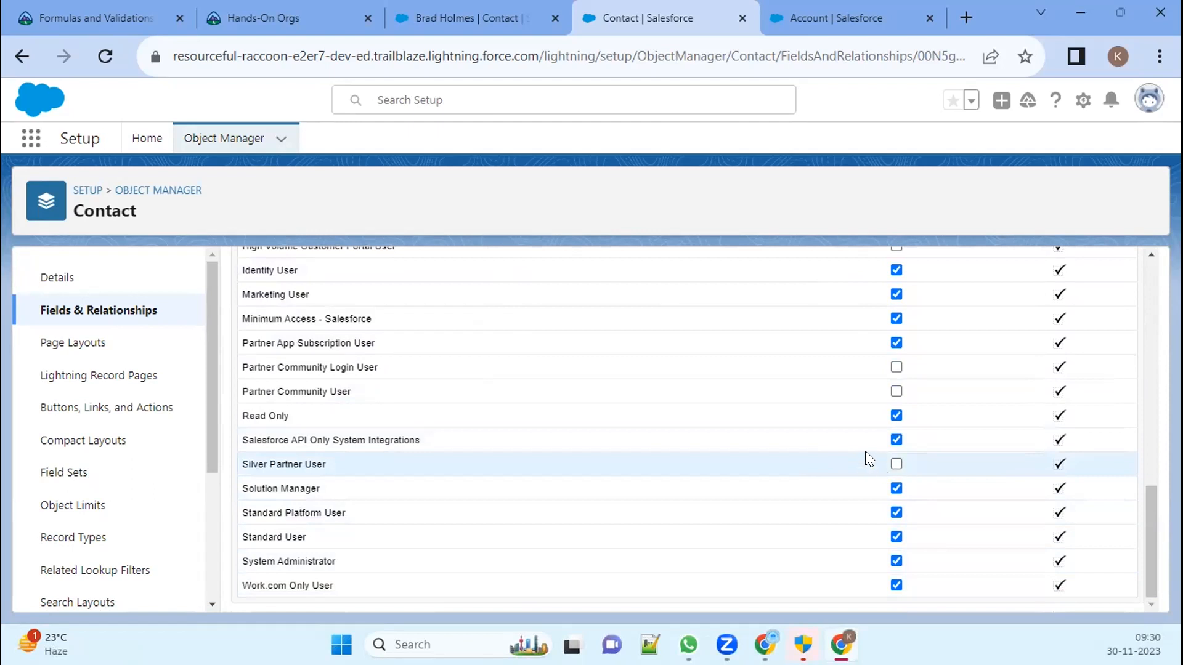
pyautogui.scroll(10, 865, 453)
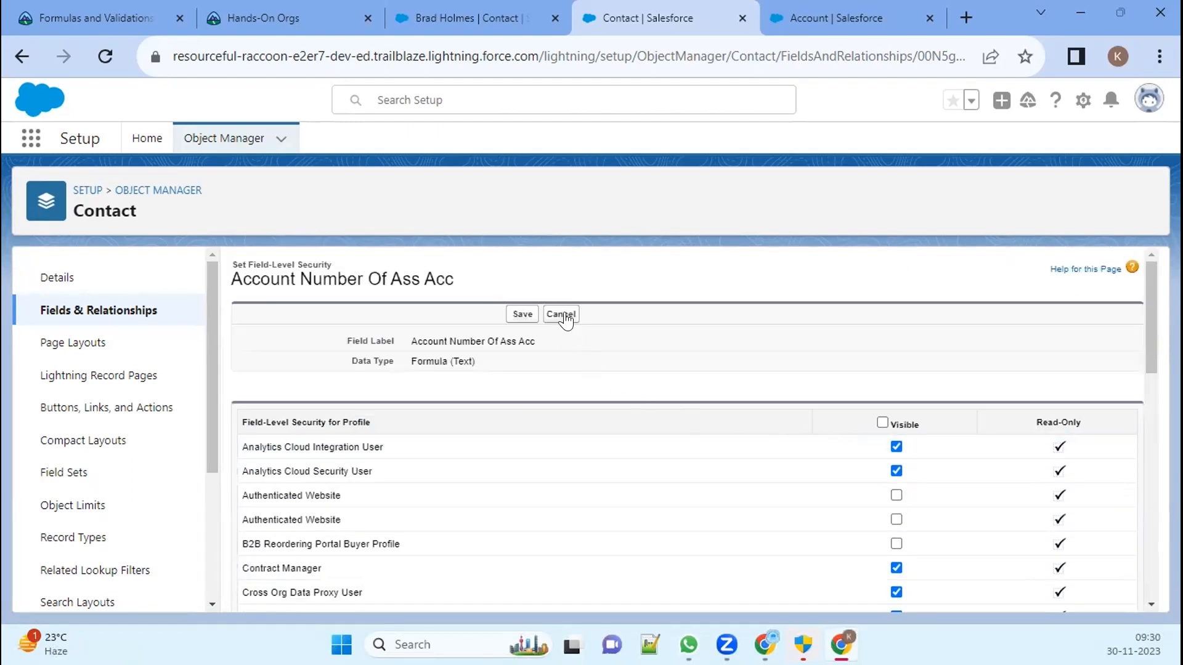
pyautogui.click(562, 315)
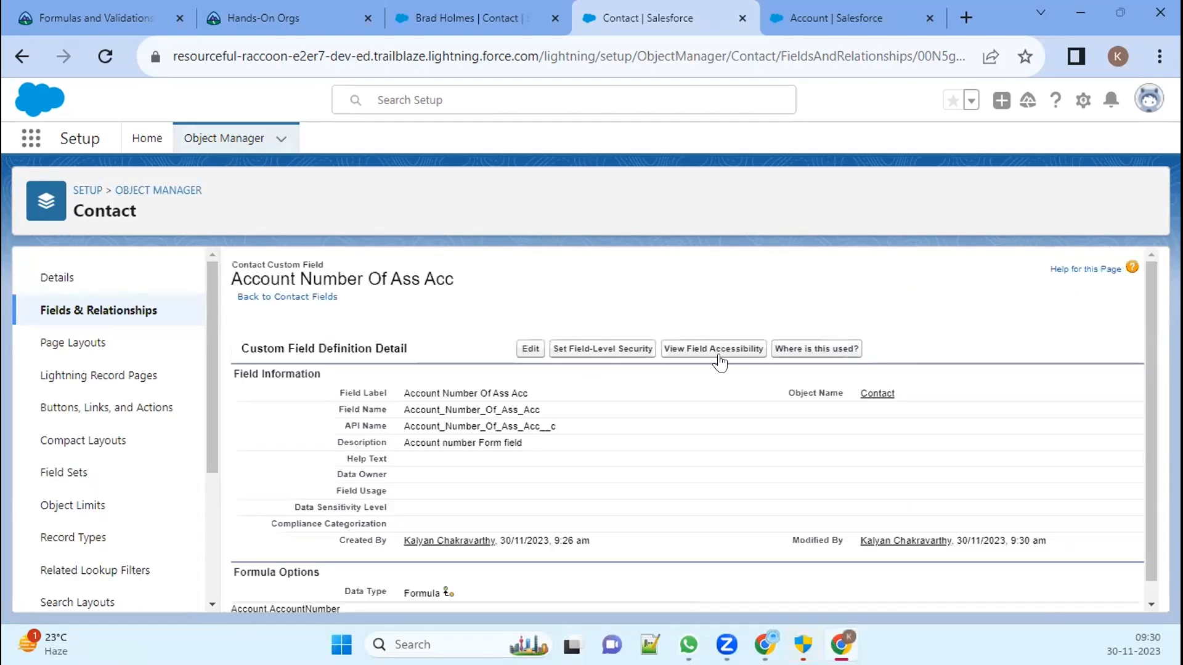
# Step: View the field accessibility page for Account Number Of Ass Acc, then return to Contact's field list and check the field's API name
pyautogui.click(709, 349)
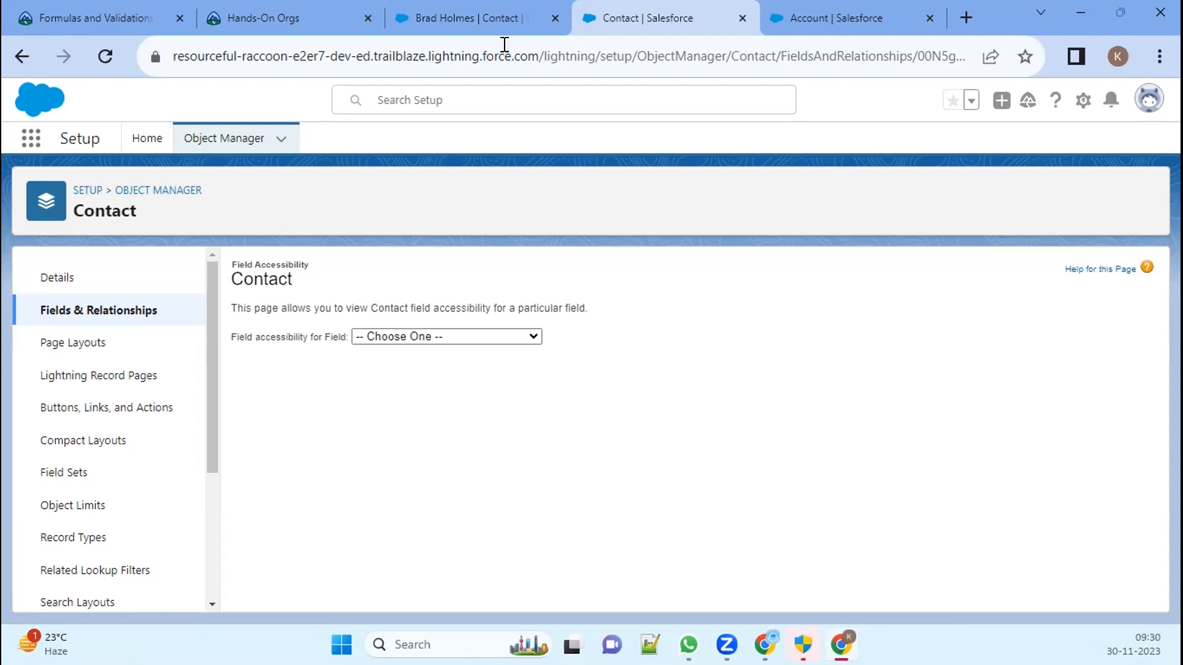
pyautogui.click(79, 313)
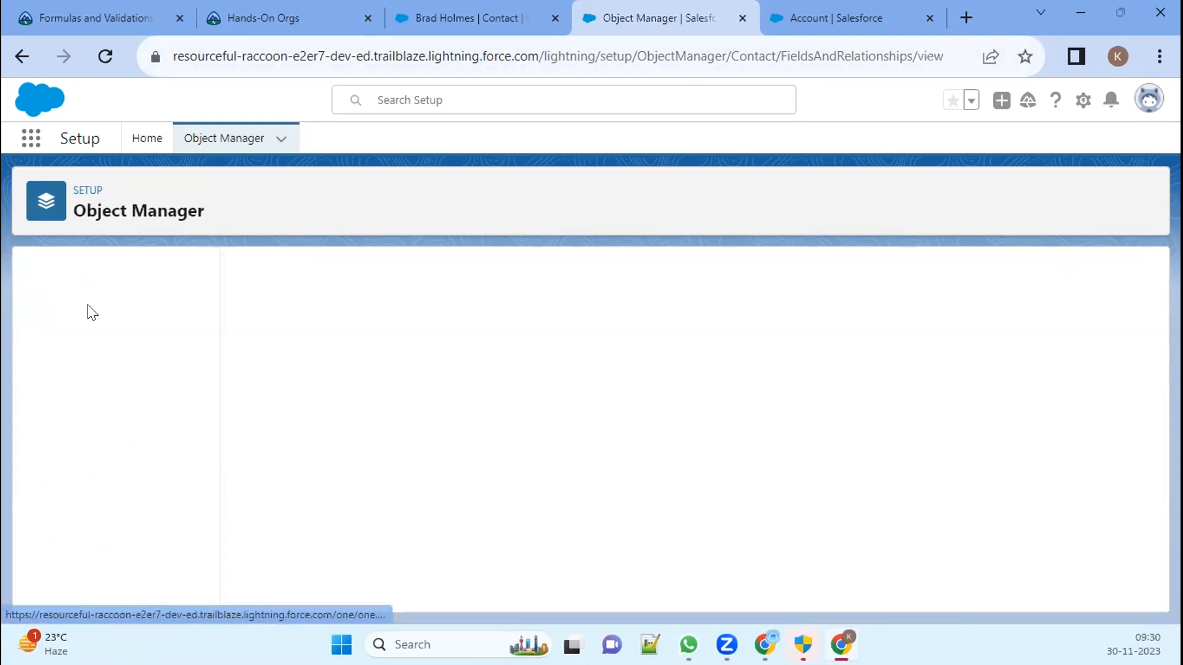
pyautogui.doubleClick(552, 383)
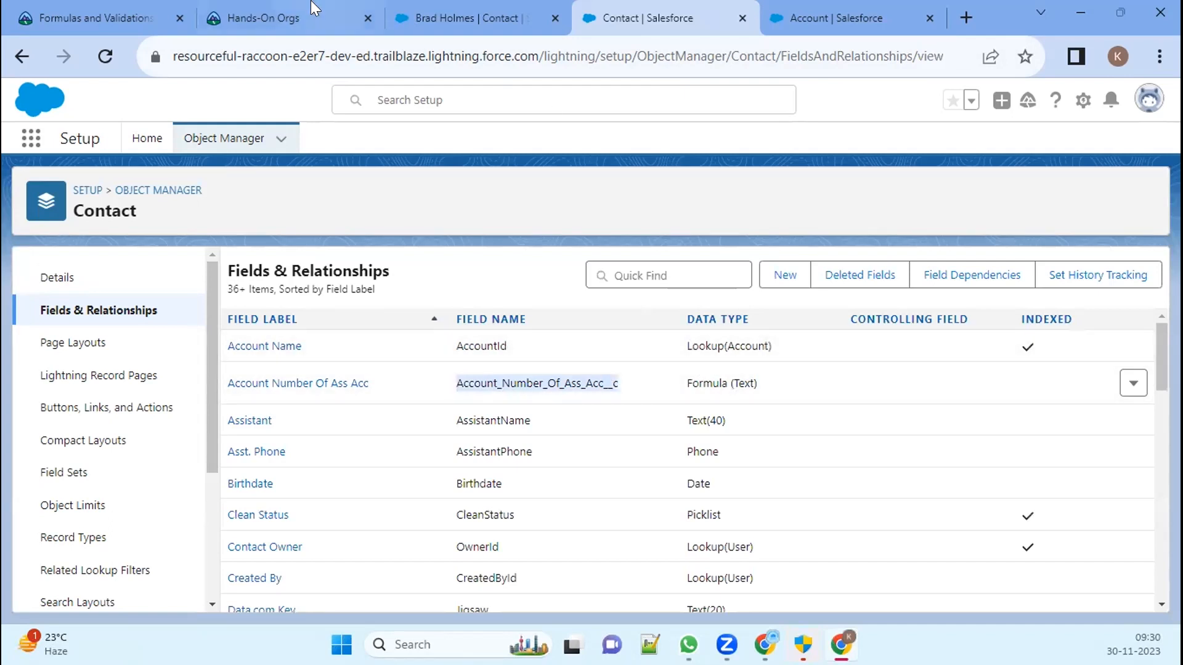
# Step: Look through the open contact record's details for the Account Number Of Ass Acc field, comparing with Contact's field list
pyautogui.click(463, 16)
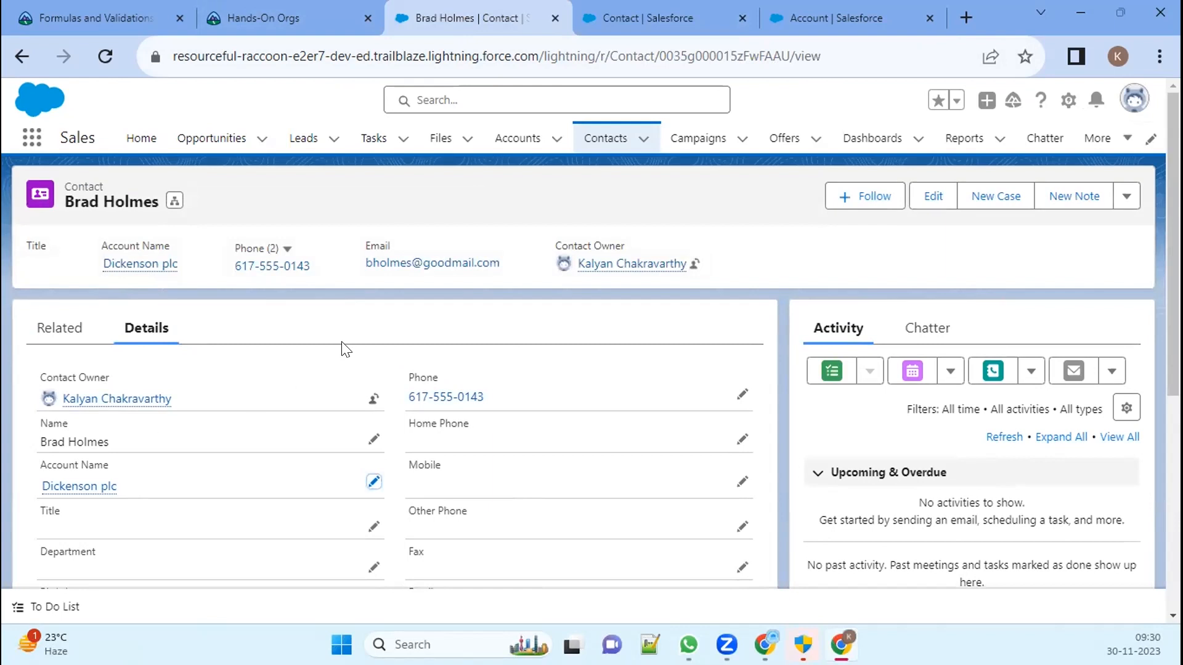
pyautogui.click(669, 9)
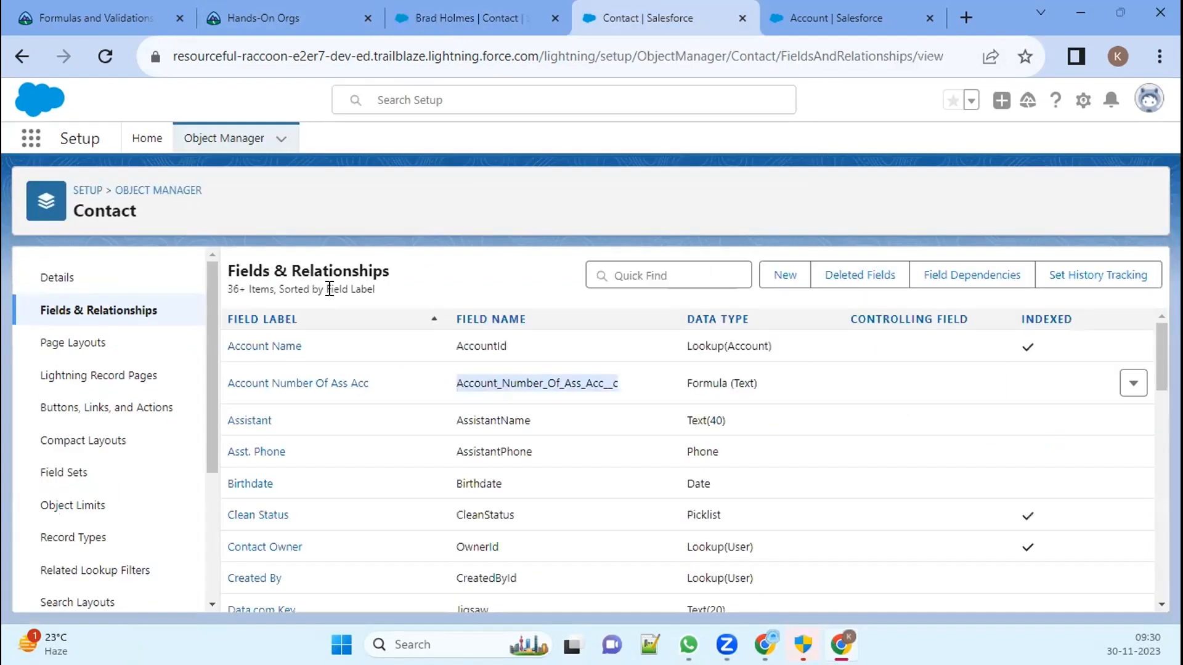
pyautogui.click(503, 13)
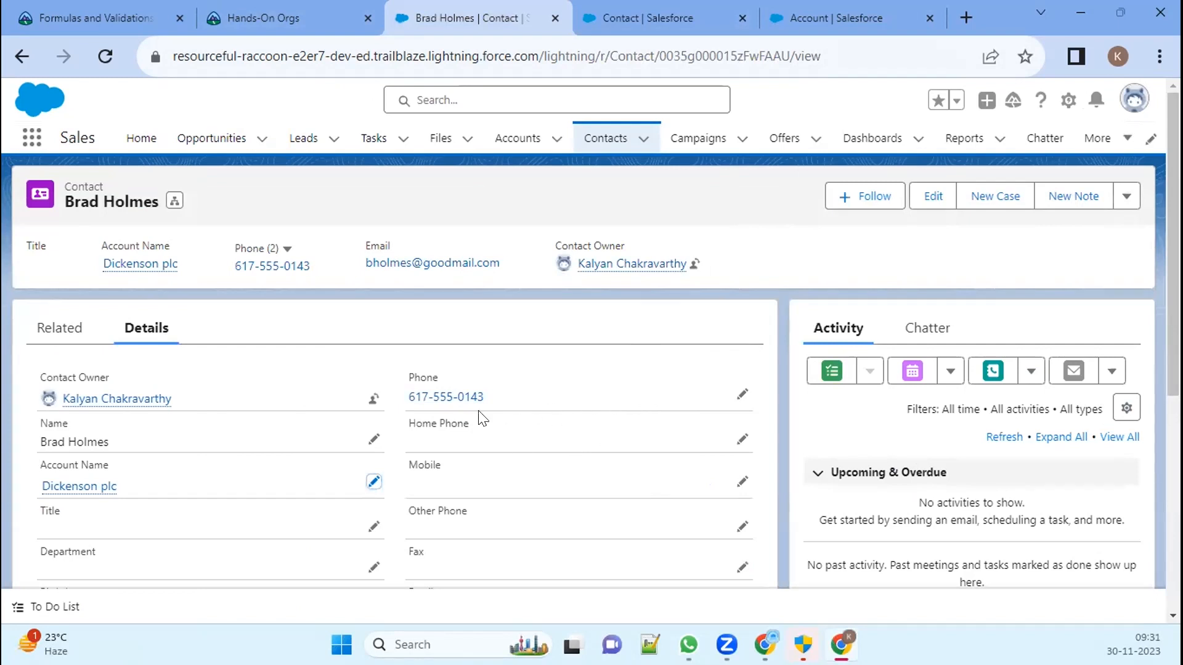
pyautogui.scroll(-5, 483, 417)
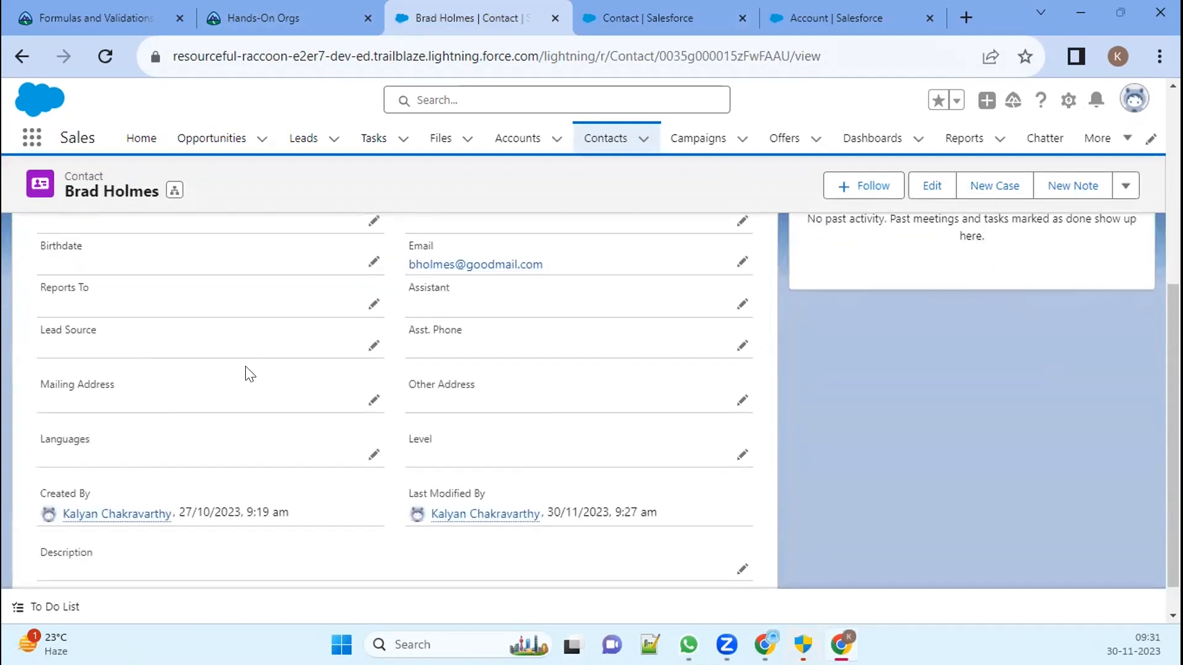
pyautogui.scroll(-1, 360, 487)
pyautogui.scroll(10, 520, 389)
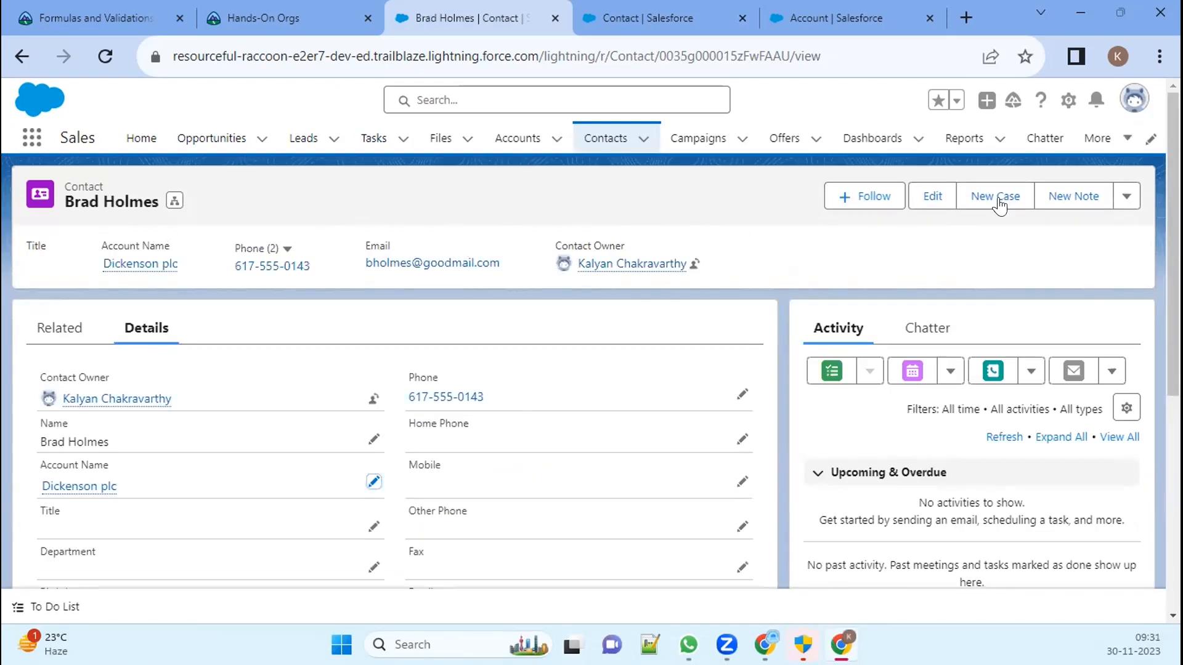
# Step: Open the contact record for editing, examine the calculated Account Number Of Ass Acc field, and save the record
pyautogui.click(931, 194)
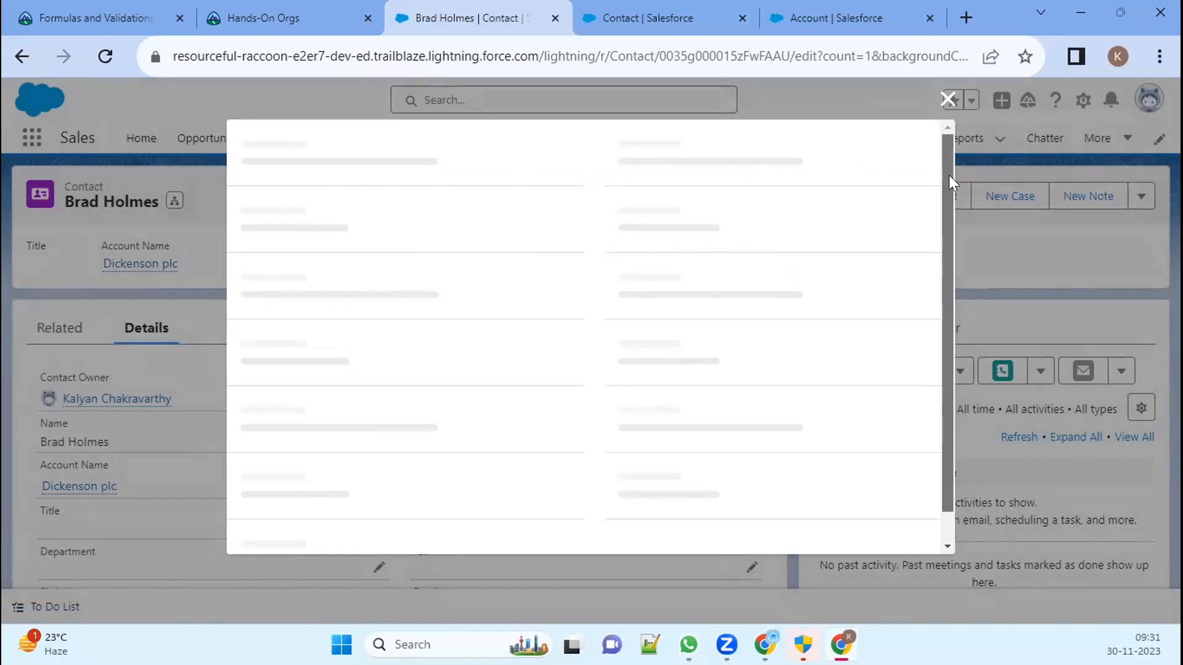
pyautogui.scroll(-5, 449, 271)
pyautogui.scroll(-3, 522, 274)
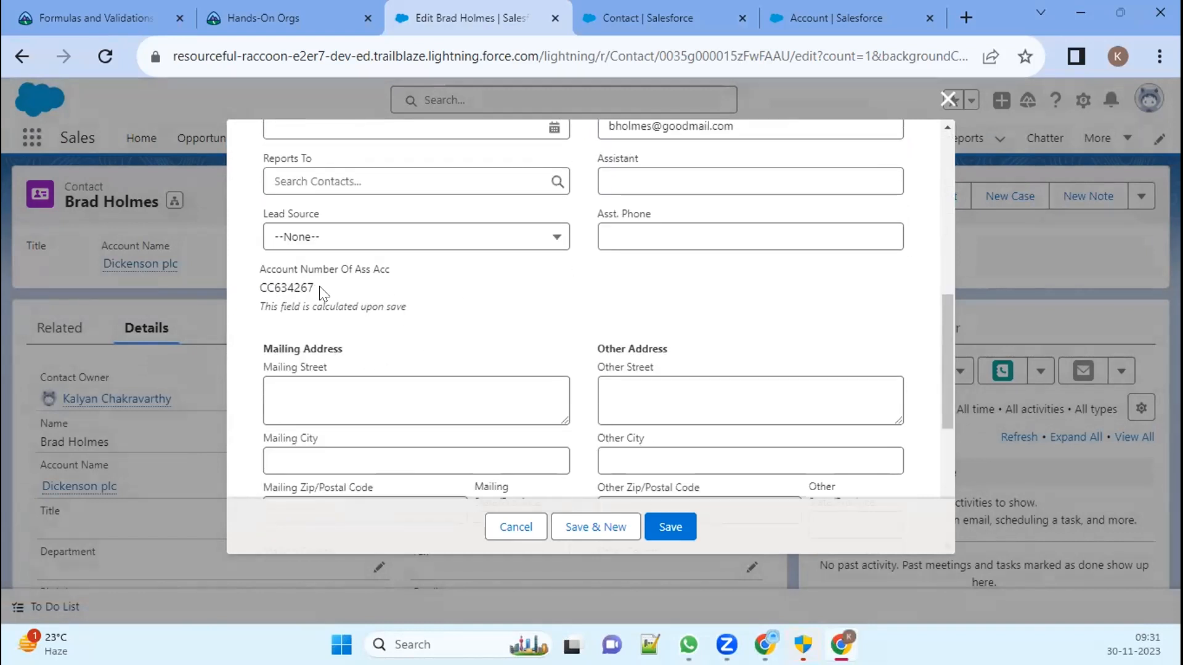
pyautogui.moveTo(257, 269); pyautogui.dragTo(372, 291)
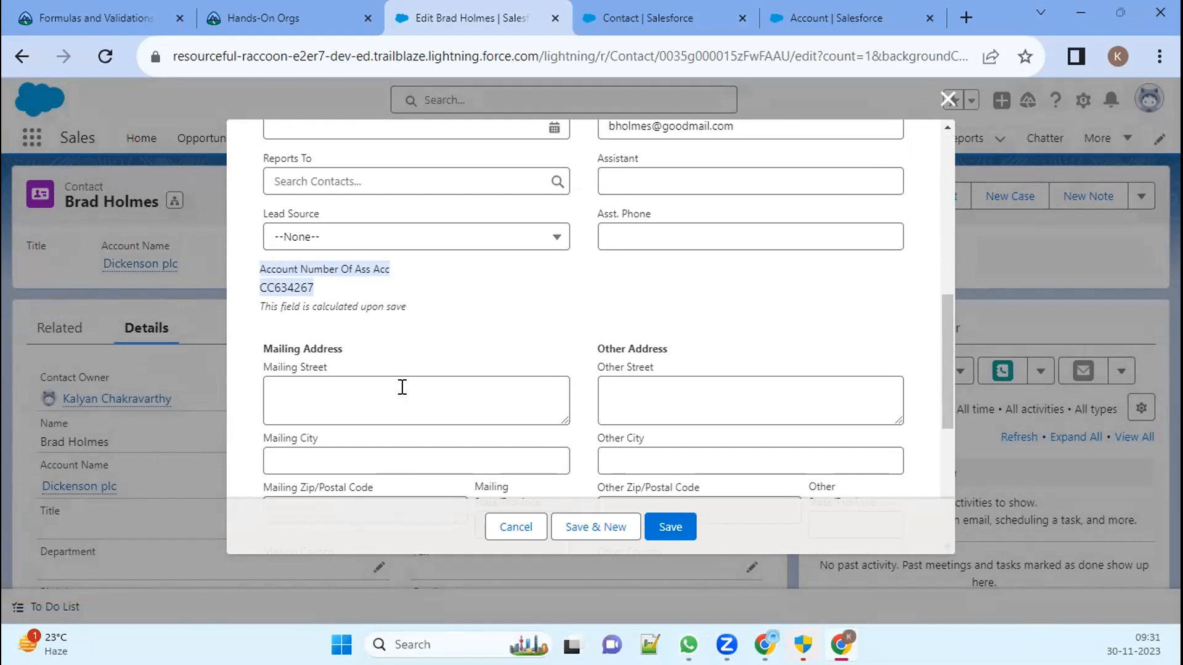
pyautogui.click(412, 311)
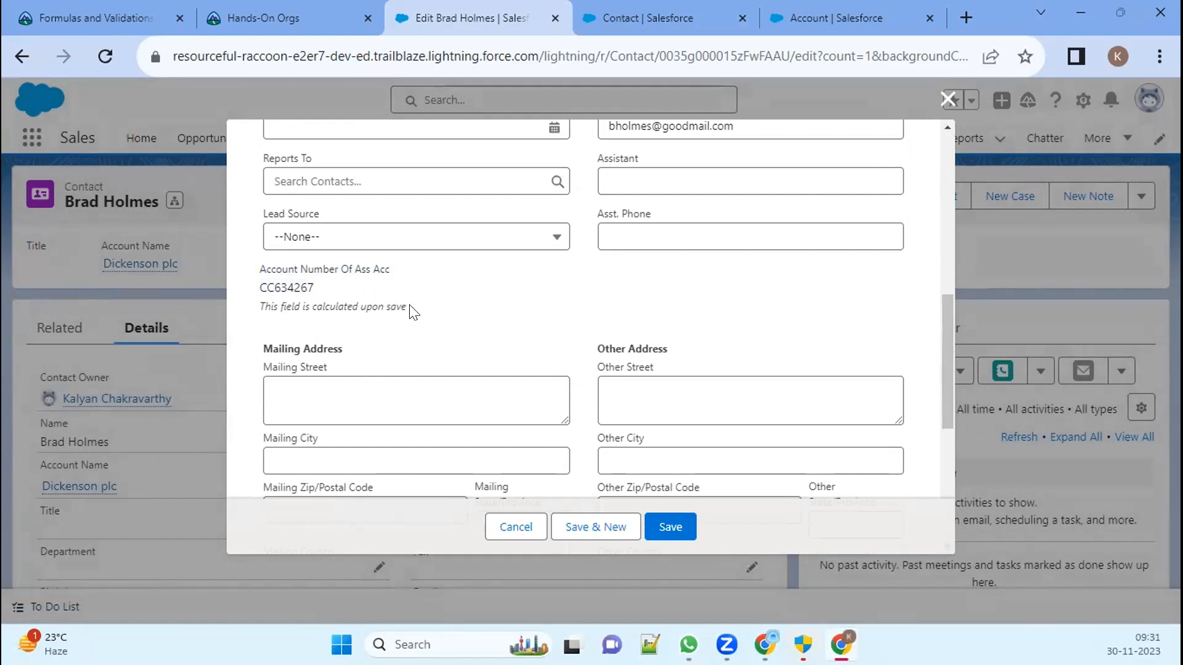
pyautogui.moveTo(412, 311); pyautogui.dragTo(250, 294)
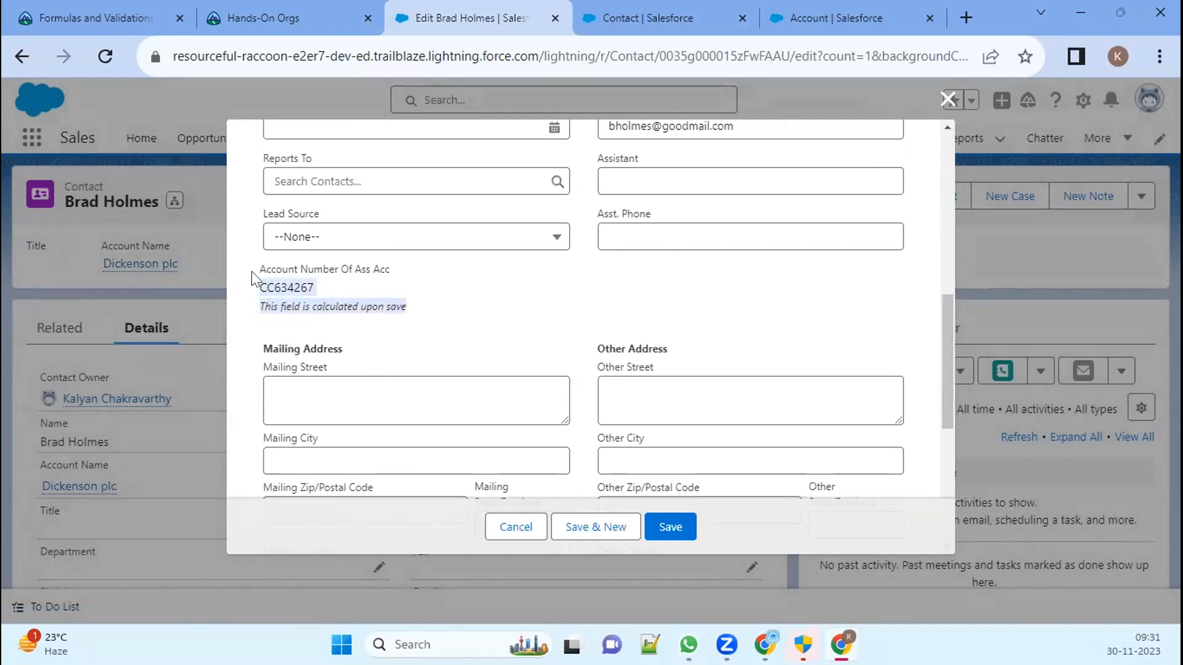
pyautogui.click(655, 528)
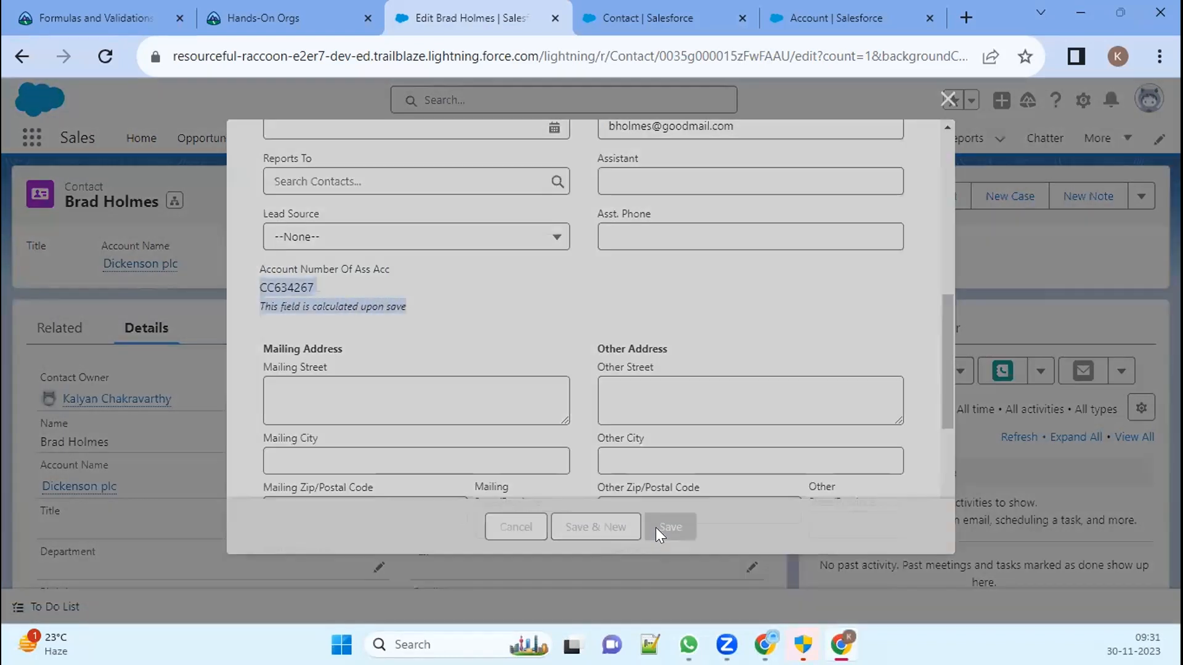
# Step: Review the saved contact's details and related lists, looking for the Account Number Of Ass Acc field
pyautogui.scroll(-5, 491, 424)
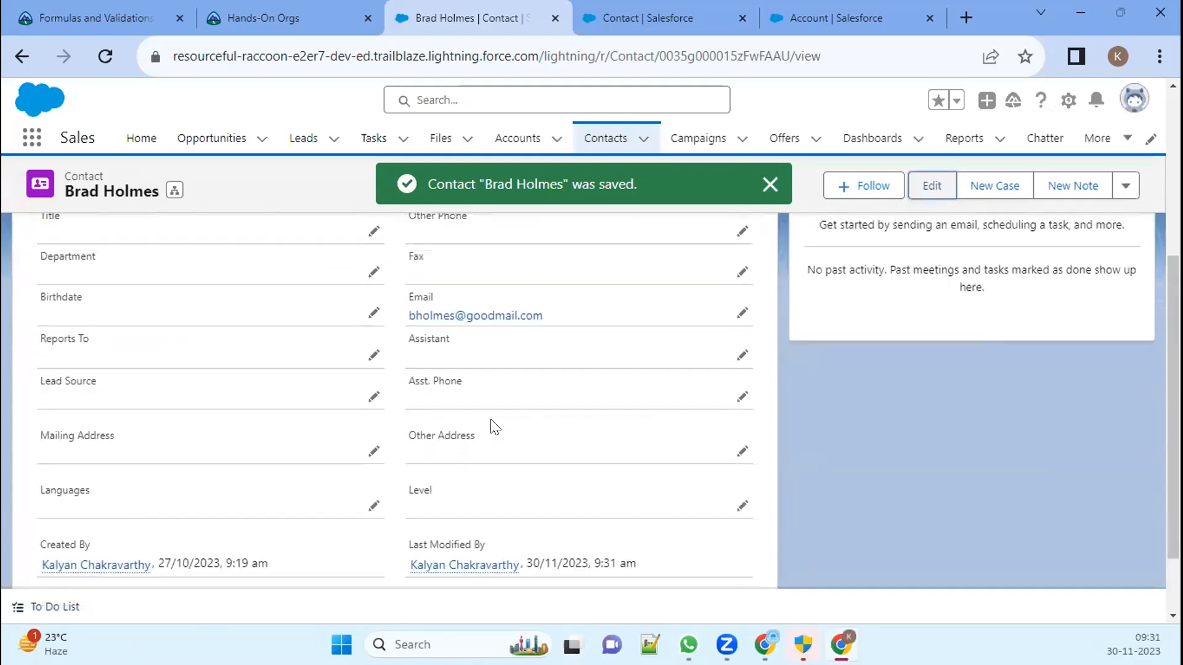
pyautogui.scroll(2, 465, 435)
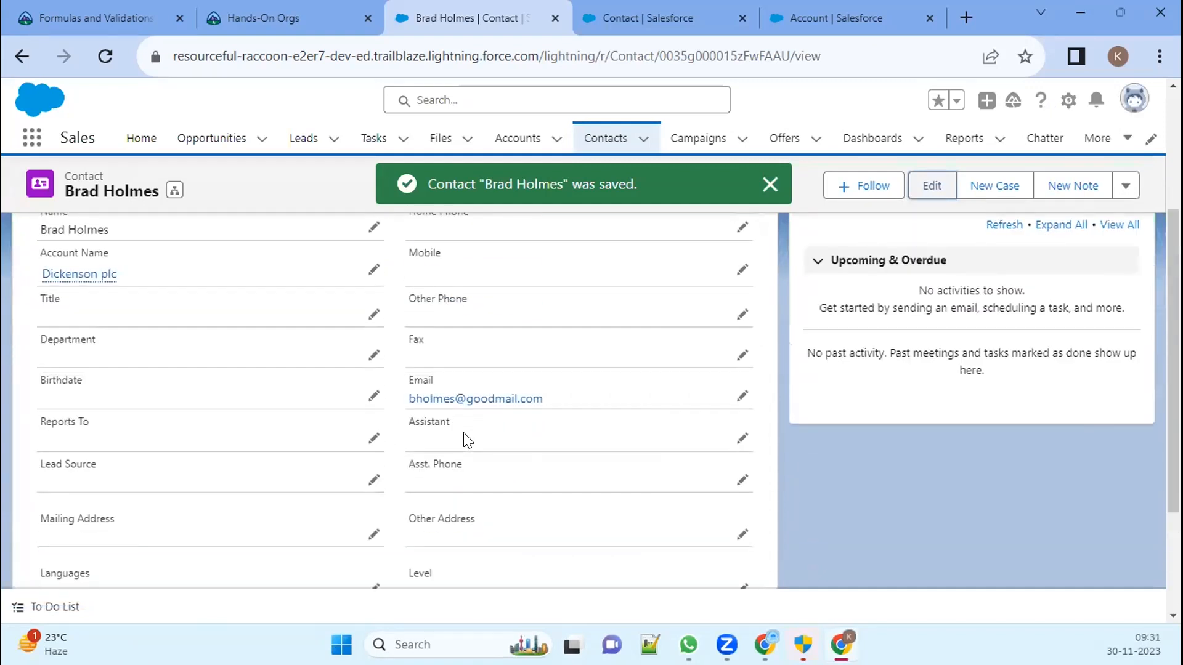
pyautogui.scroll(3, 479, 454)
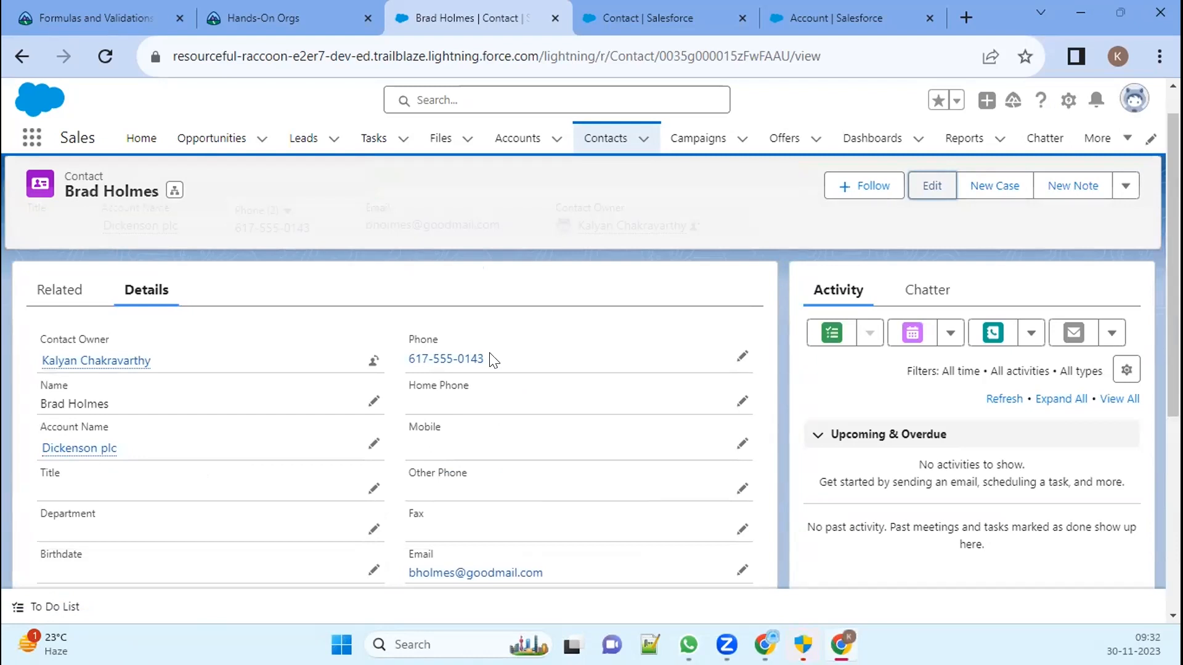
pyautogui.moveTo(93, 369)
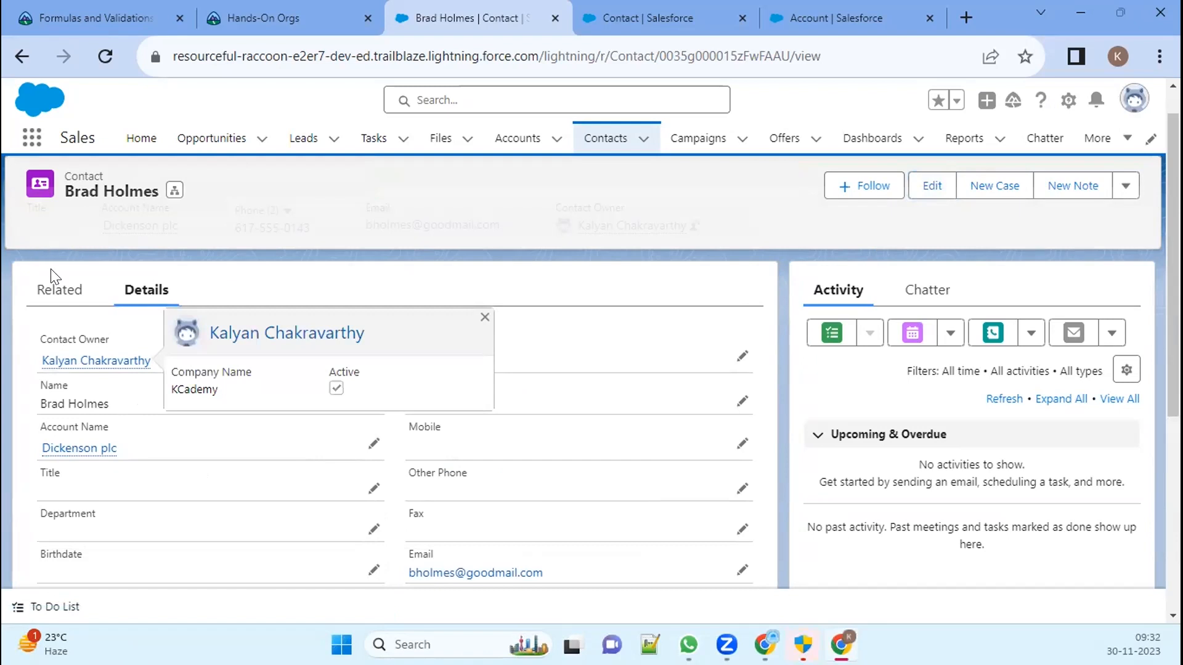
pyautogui.click(55, 290)
pyautogui.scroll(-3, 144, 347)
pyautogui.scroll(-2, 144, 347)
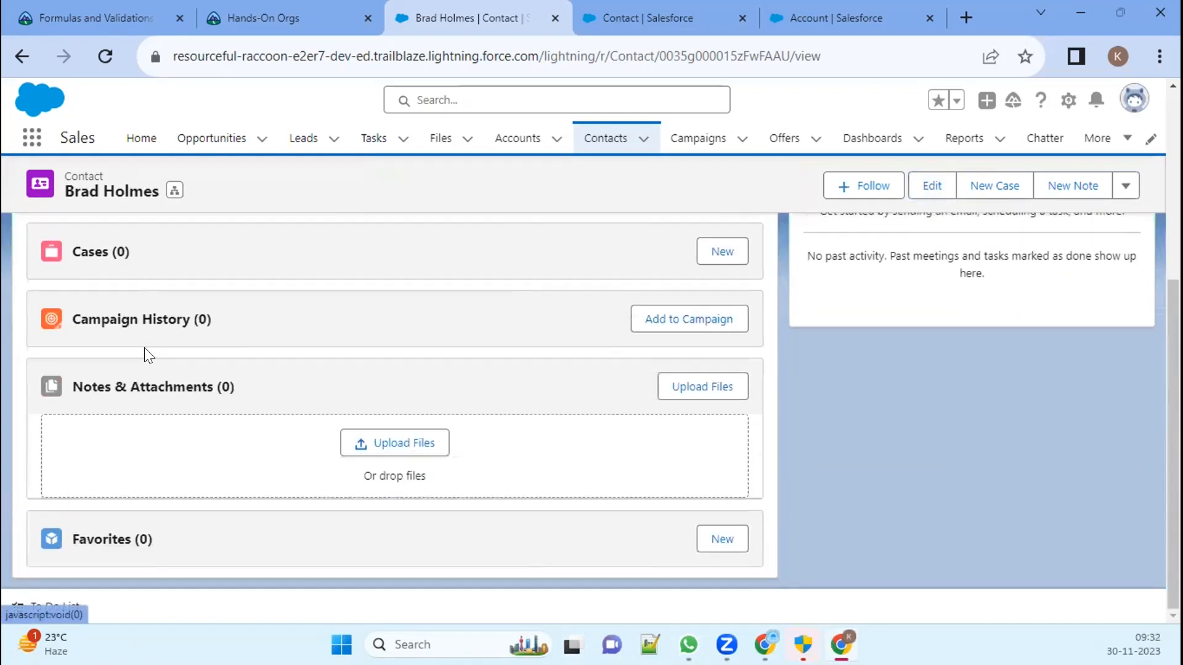
pyautogui.scroll(5, 148, 346)
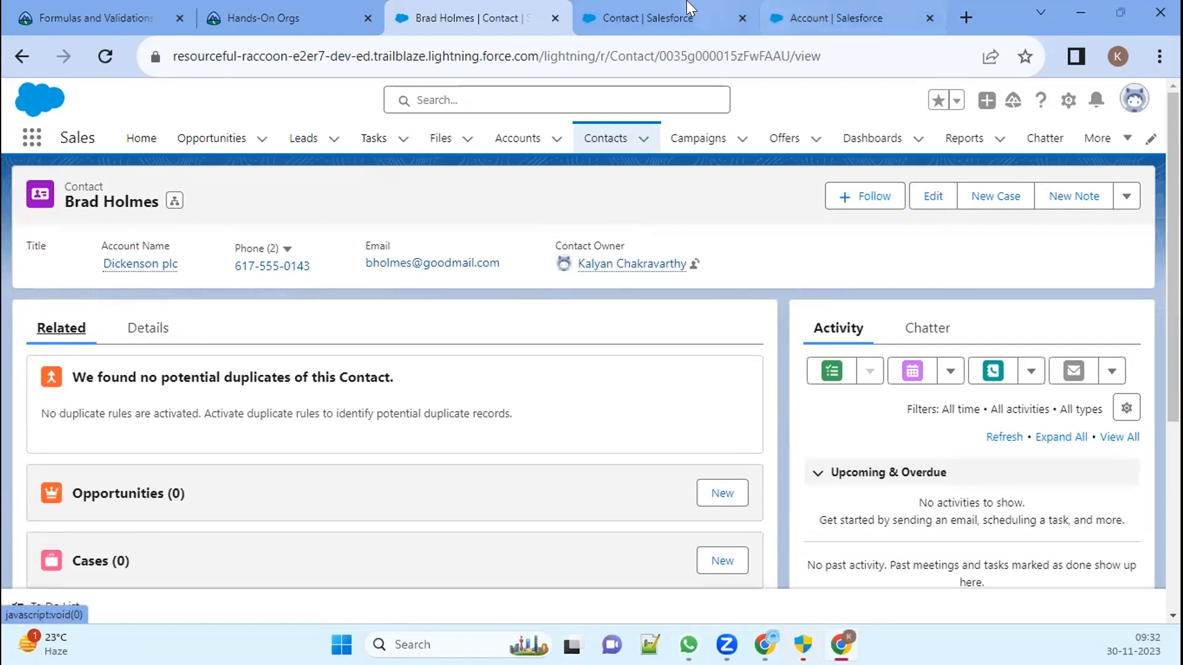
# Step: Copy the link to the Implement Roll-Up Summary Fields unit from the Formulas and Validations module and switch to WhatsApp
pyautogui.click(116, 15)
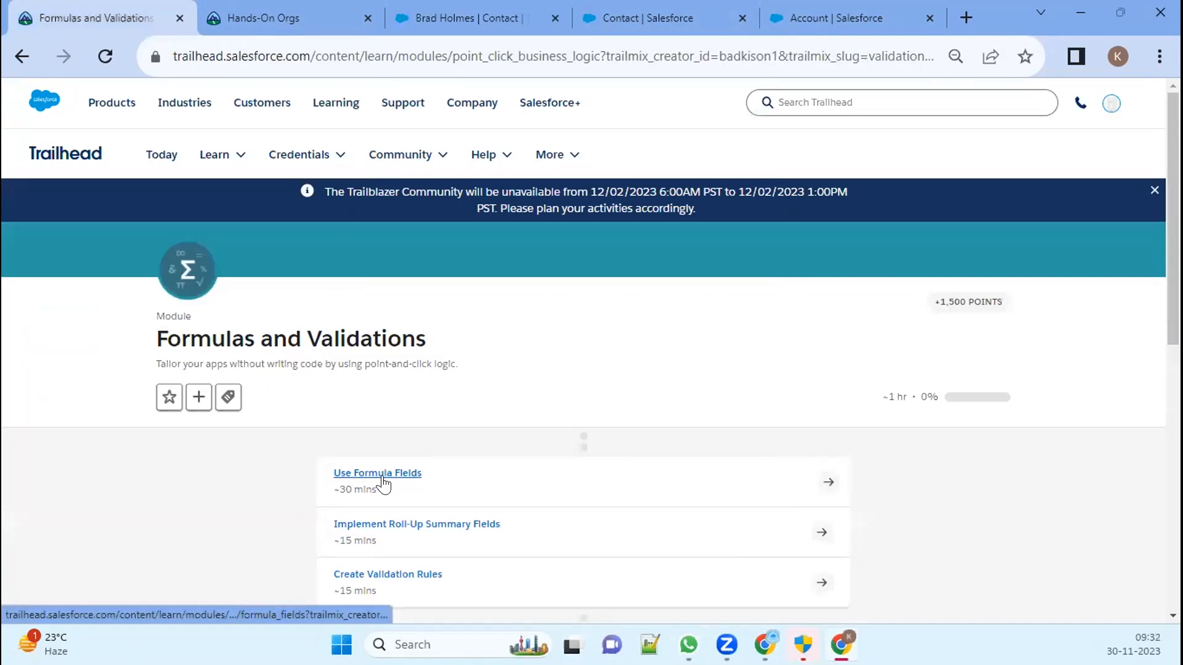
pyautogui.rightClick(429, 521)
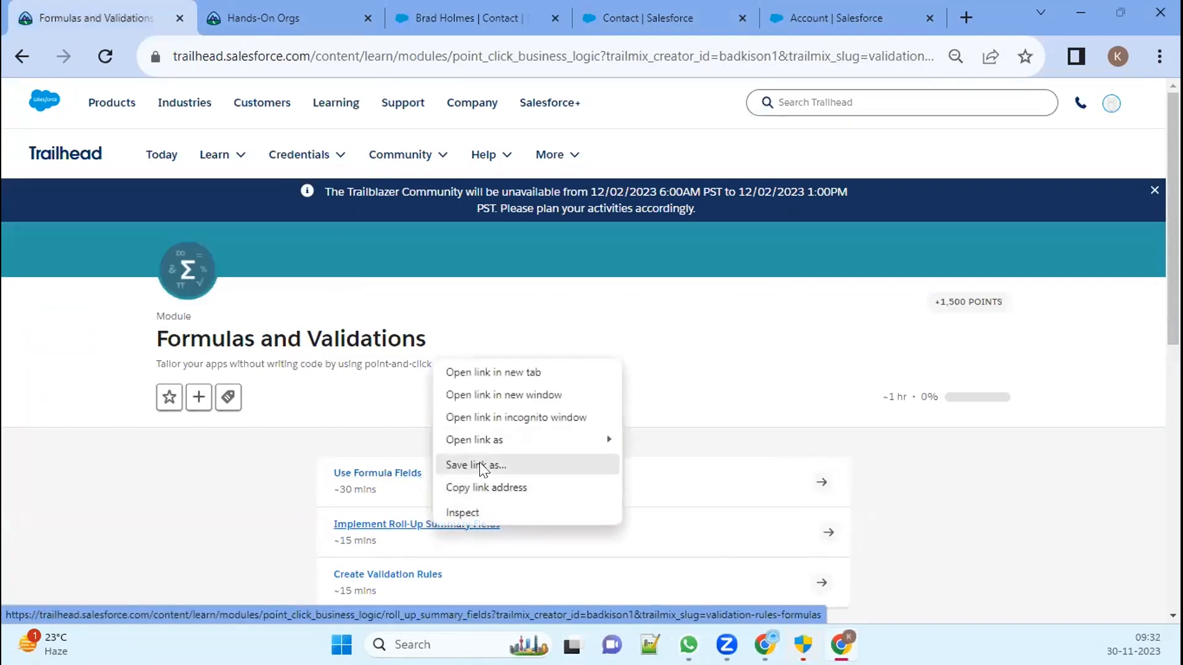
pyautogui.click(484, 497)
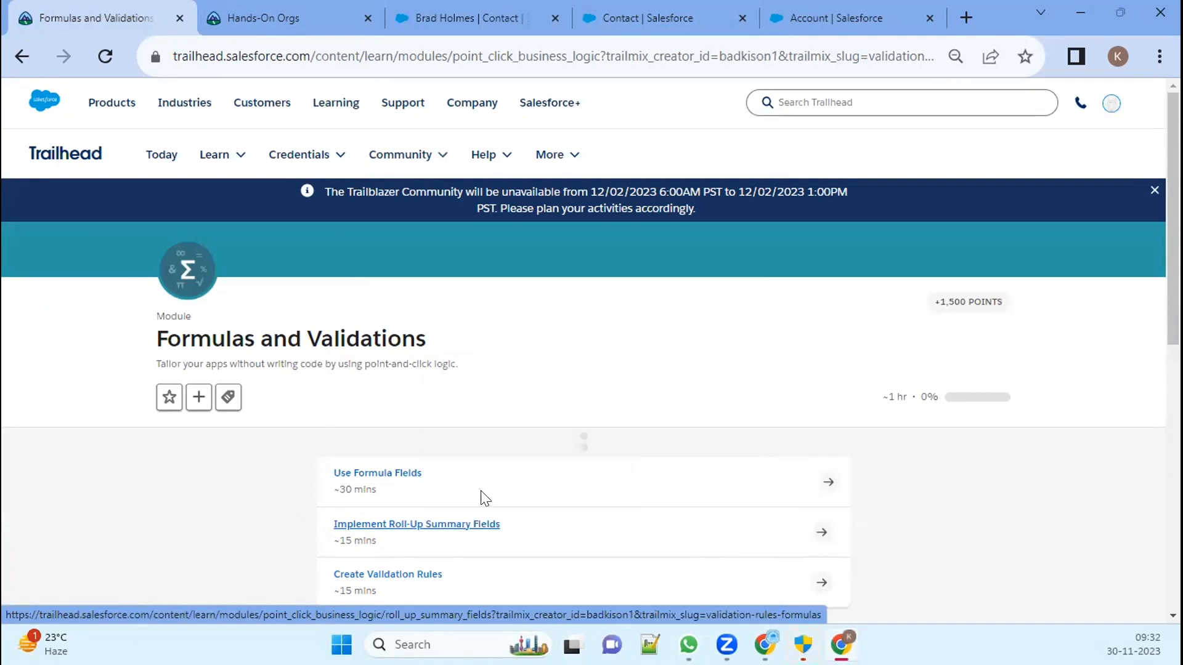
pyautogui.moveTo(765, 643)
pyautogui.moveTo(689, 645)
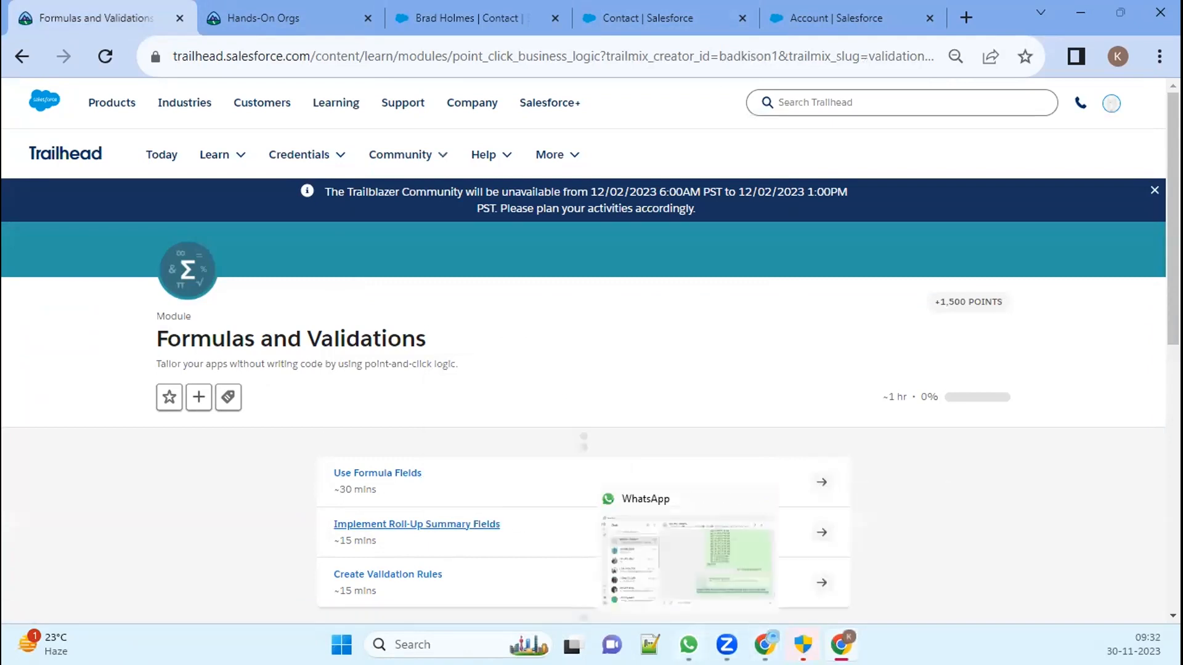
pyautogui.click(657, 575)
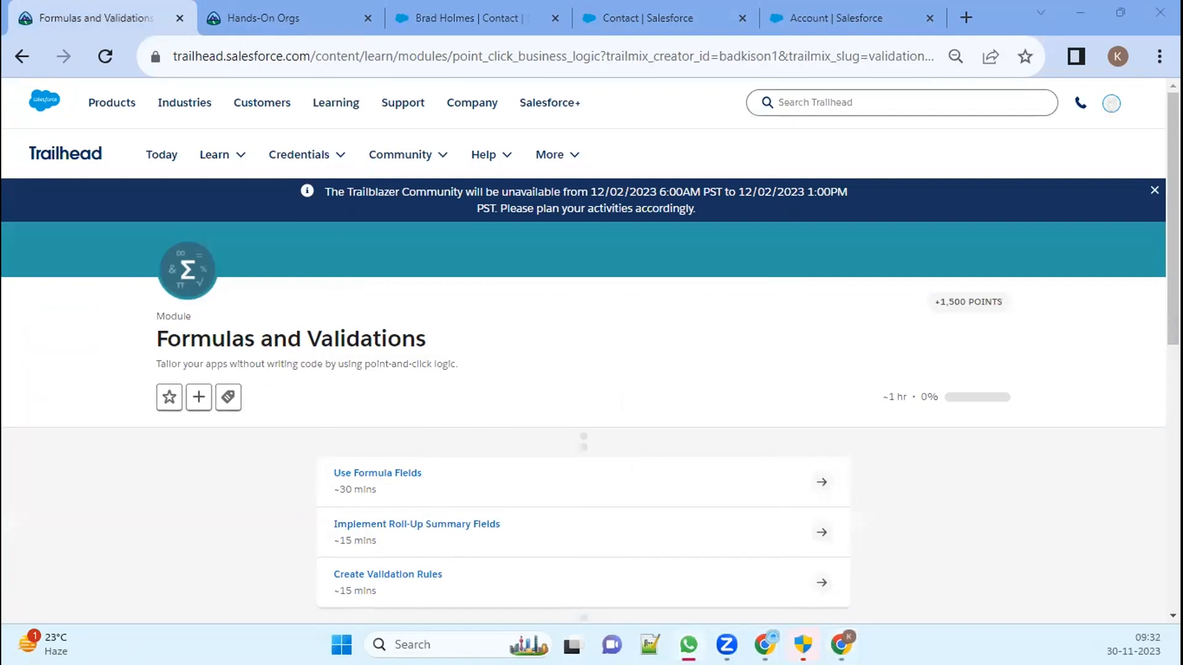